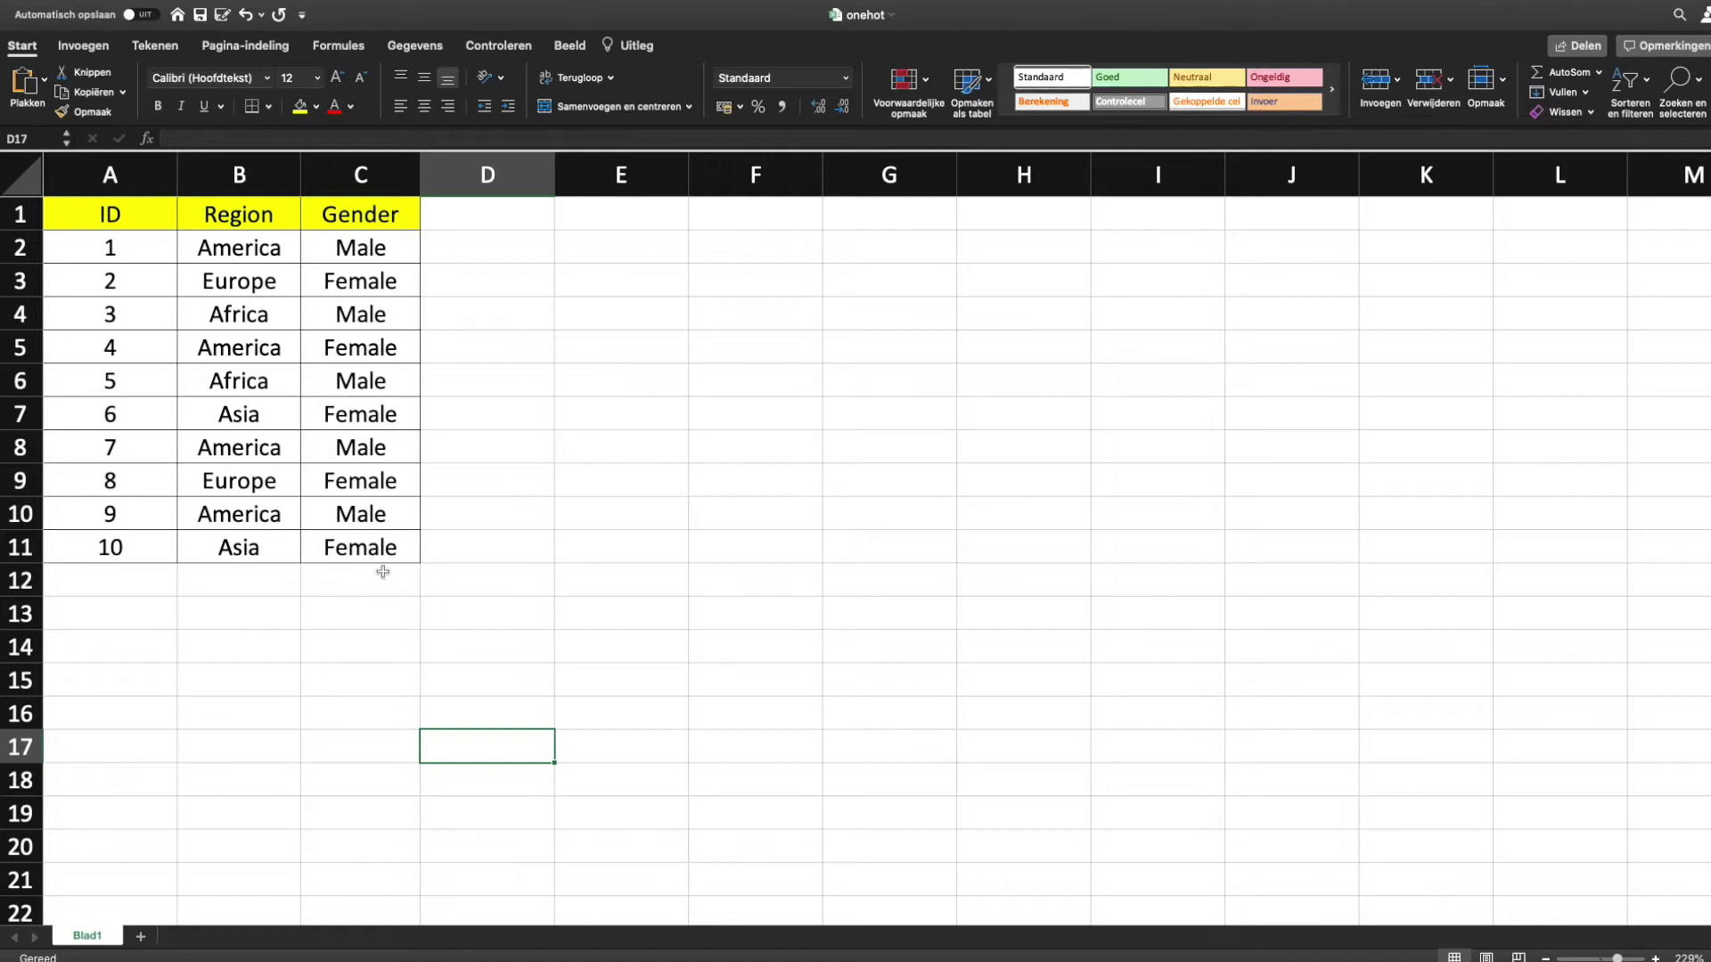
- Copy the header and rows for IDs 1–3 from A1:C4 and paste them at F1
{"action": "left_click_drag", "start_coordinate": [383, 557], "coordinate": [151, 211]}
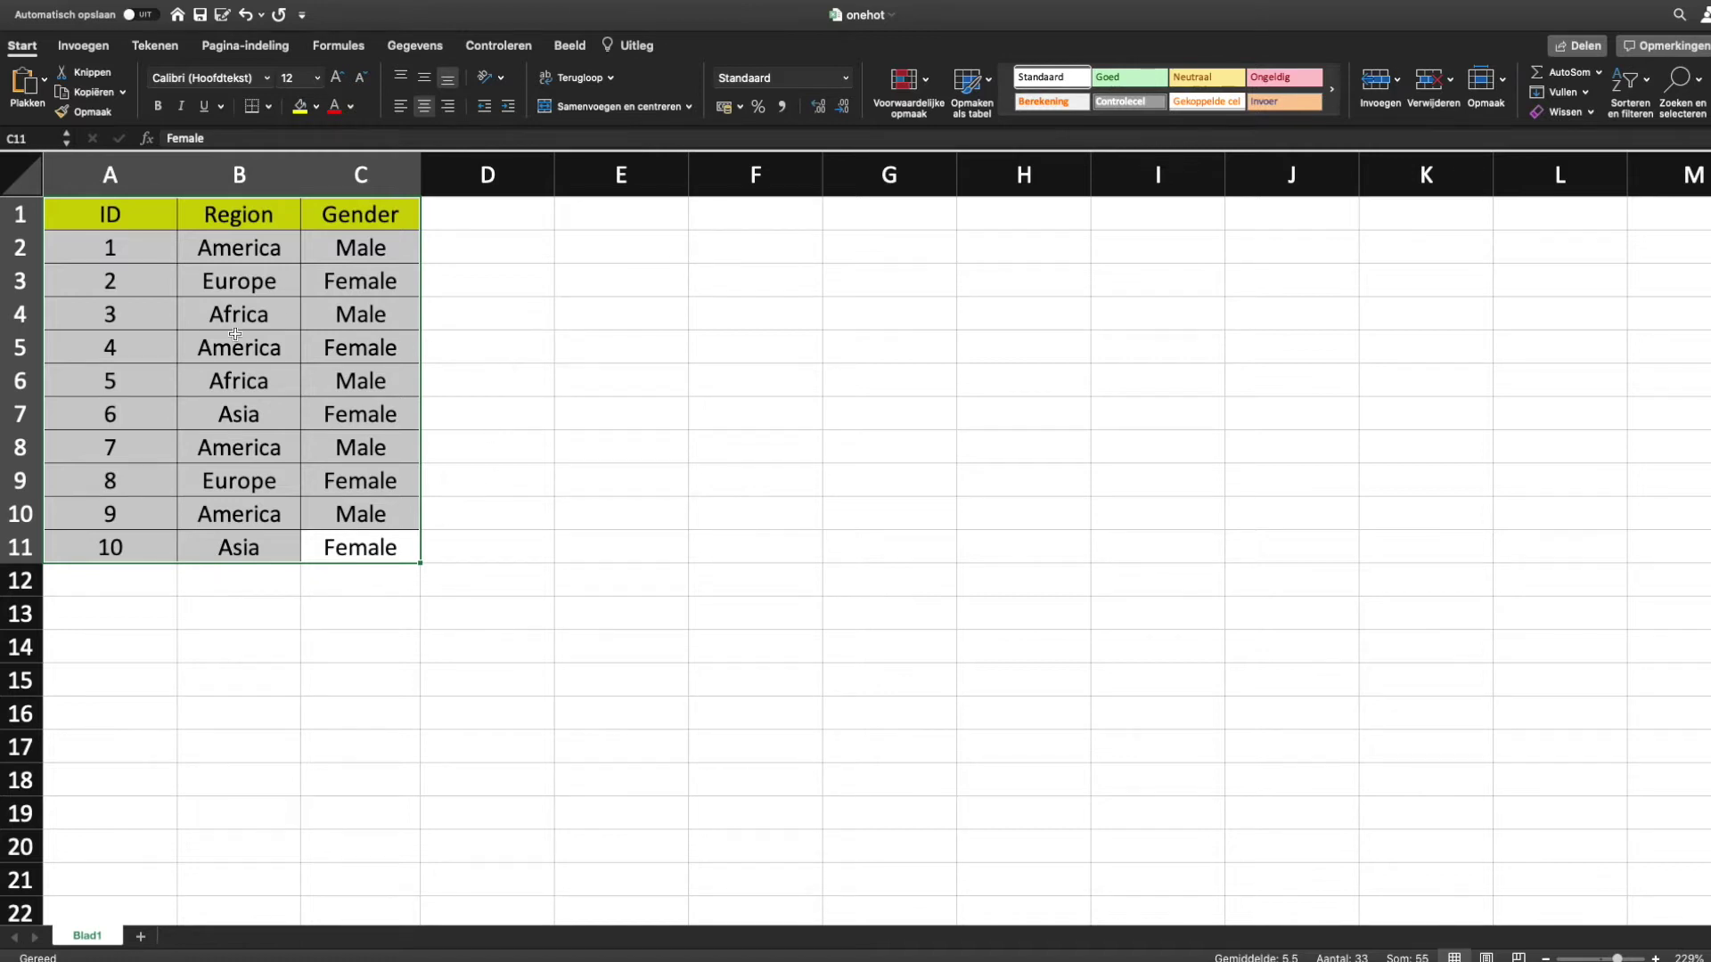
{"action": "left_click", "coordinate": [316, 628]}
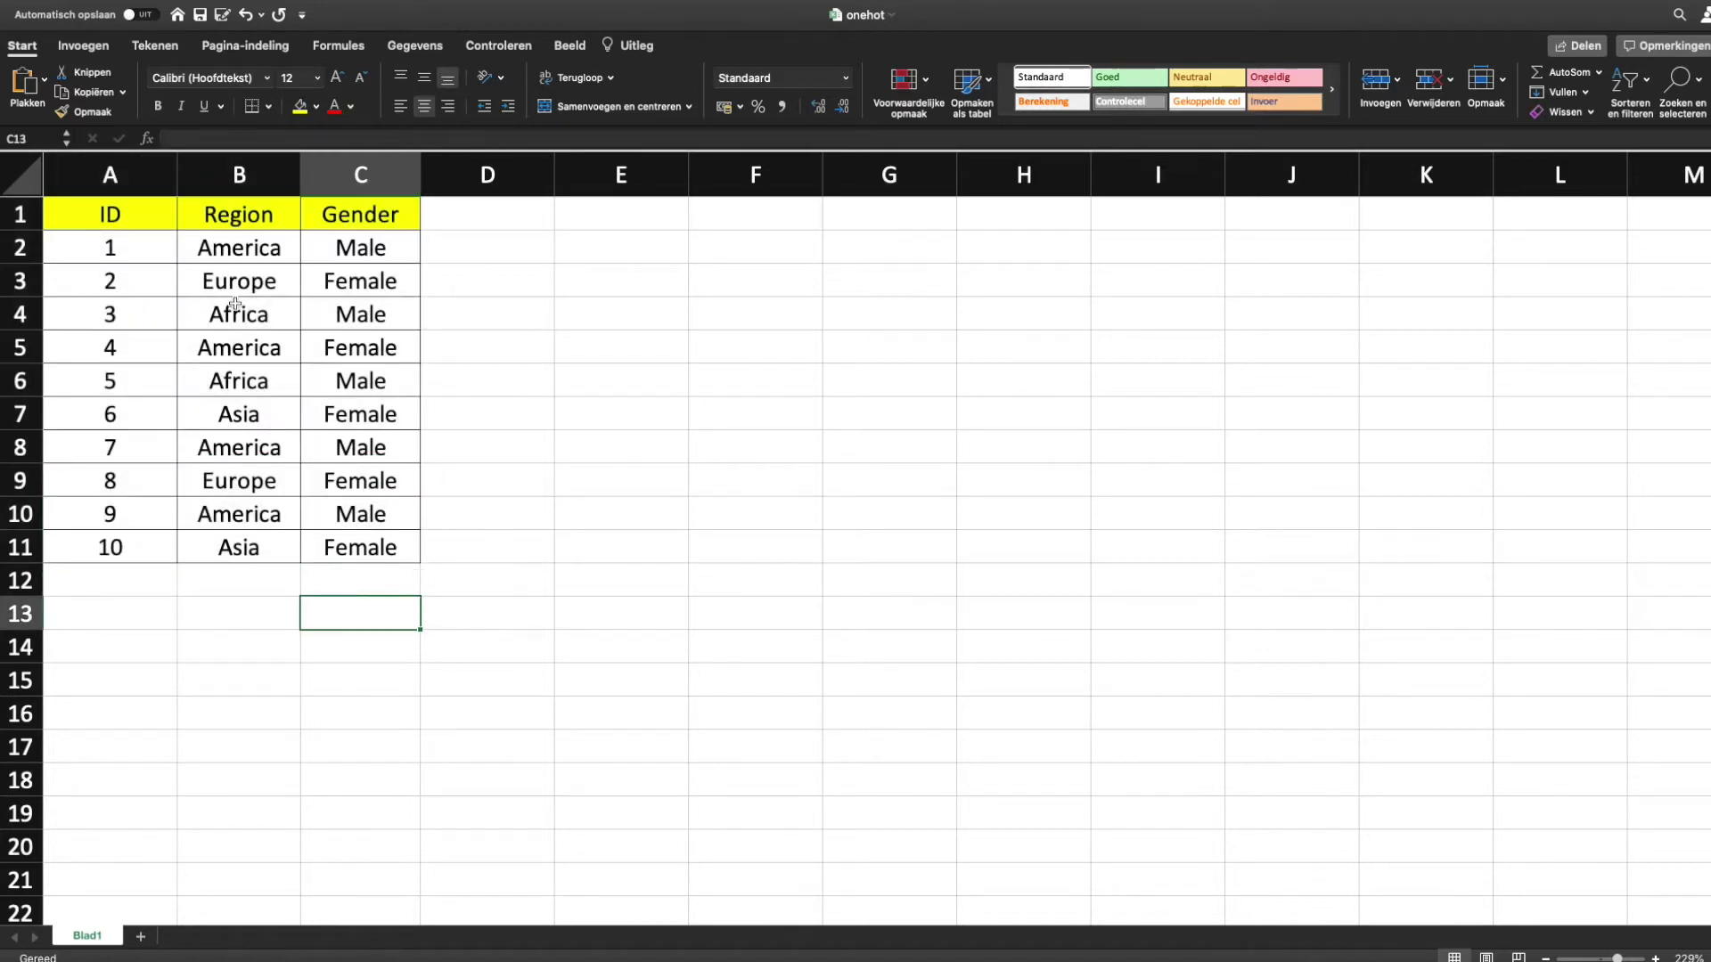
{"action": "left_click_drag", "start_coordinate": [144, 214], "coordinate": [374, 314]}
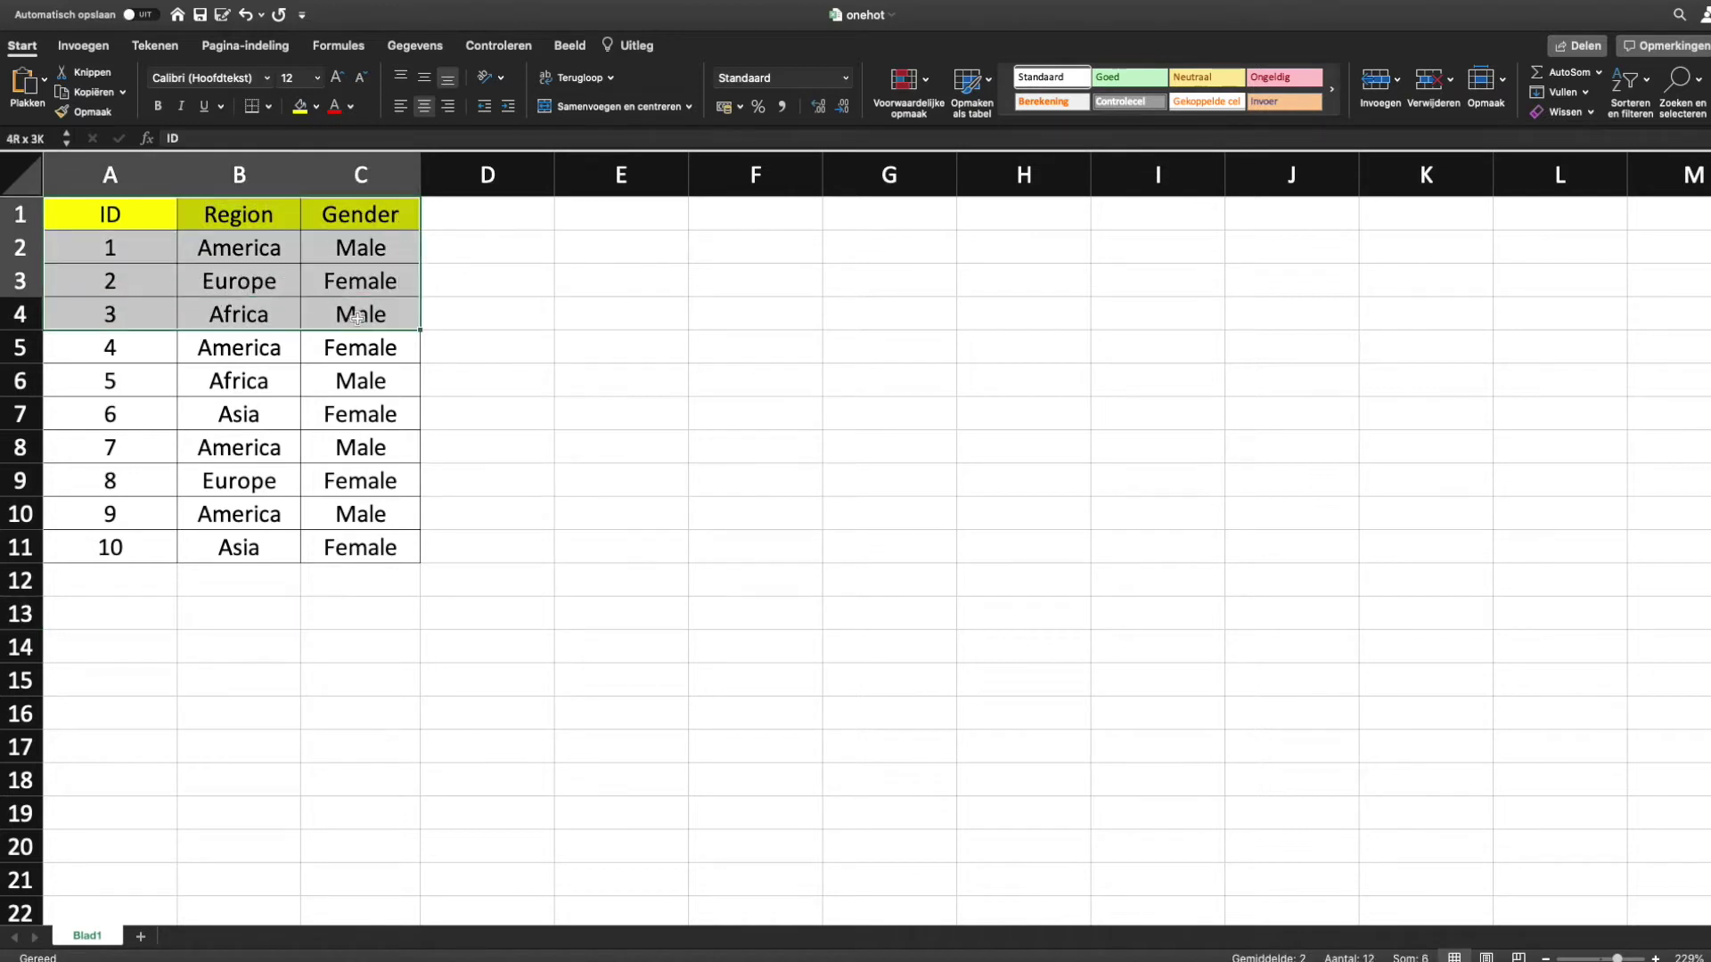
{"action": "key", "text": "ctrl+c"}
{"action": "left_click", "coordinate": [736, 217]}
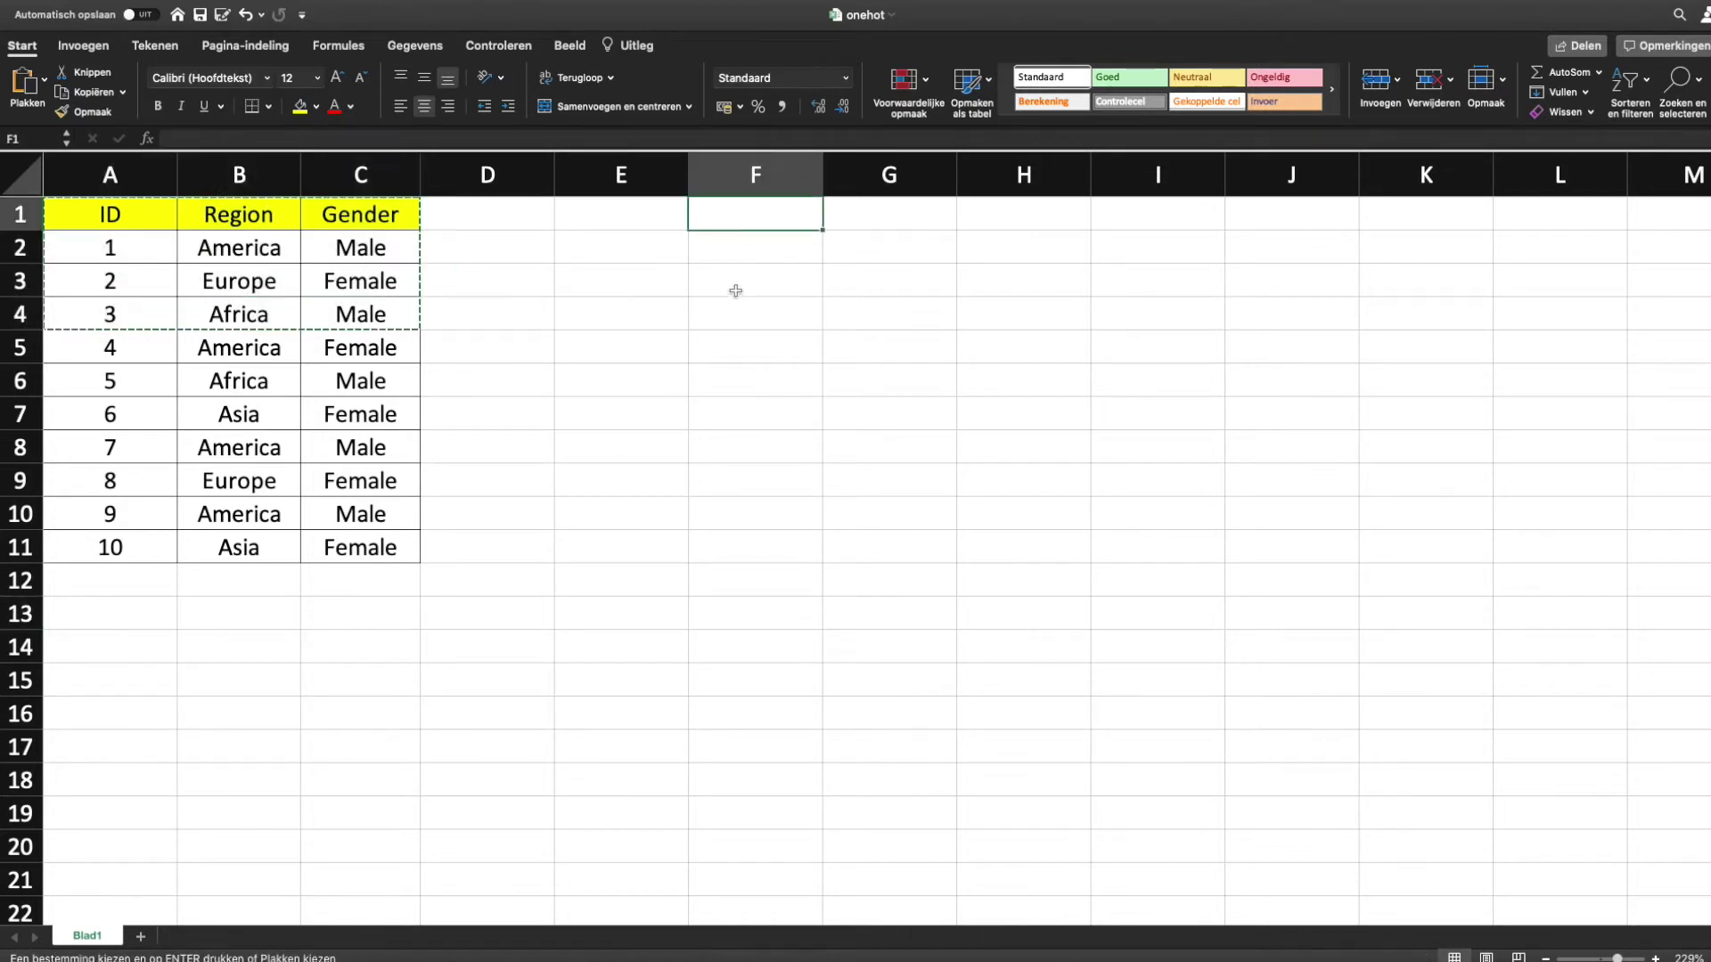
{"action": "key", "text": "cmd+v"}
{"action": "left_click_drag", "start_coordinate": [802, 352], "coordinate": [980, 414]}
{"action": "left_click", "coordinate": [929, 468]}
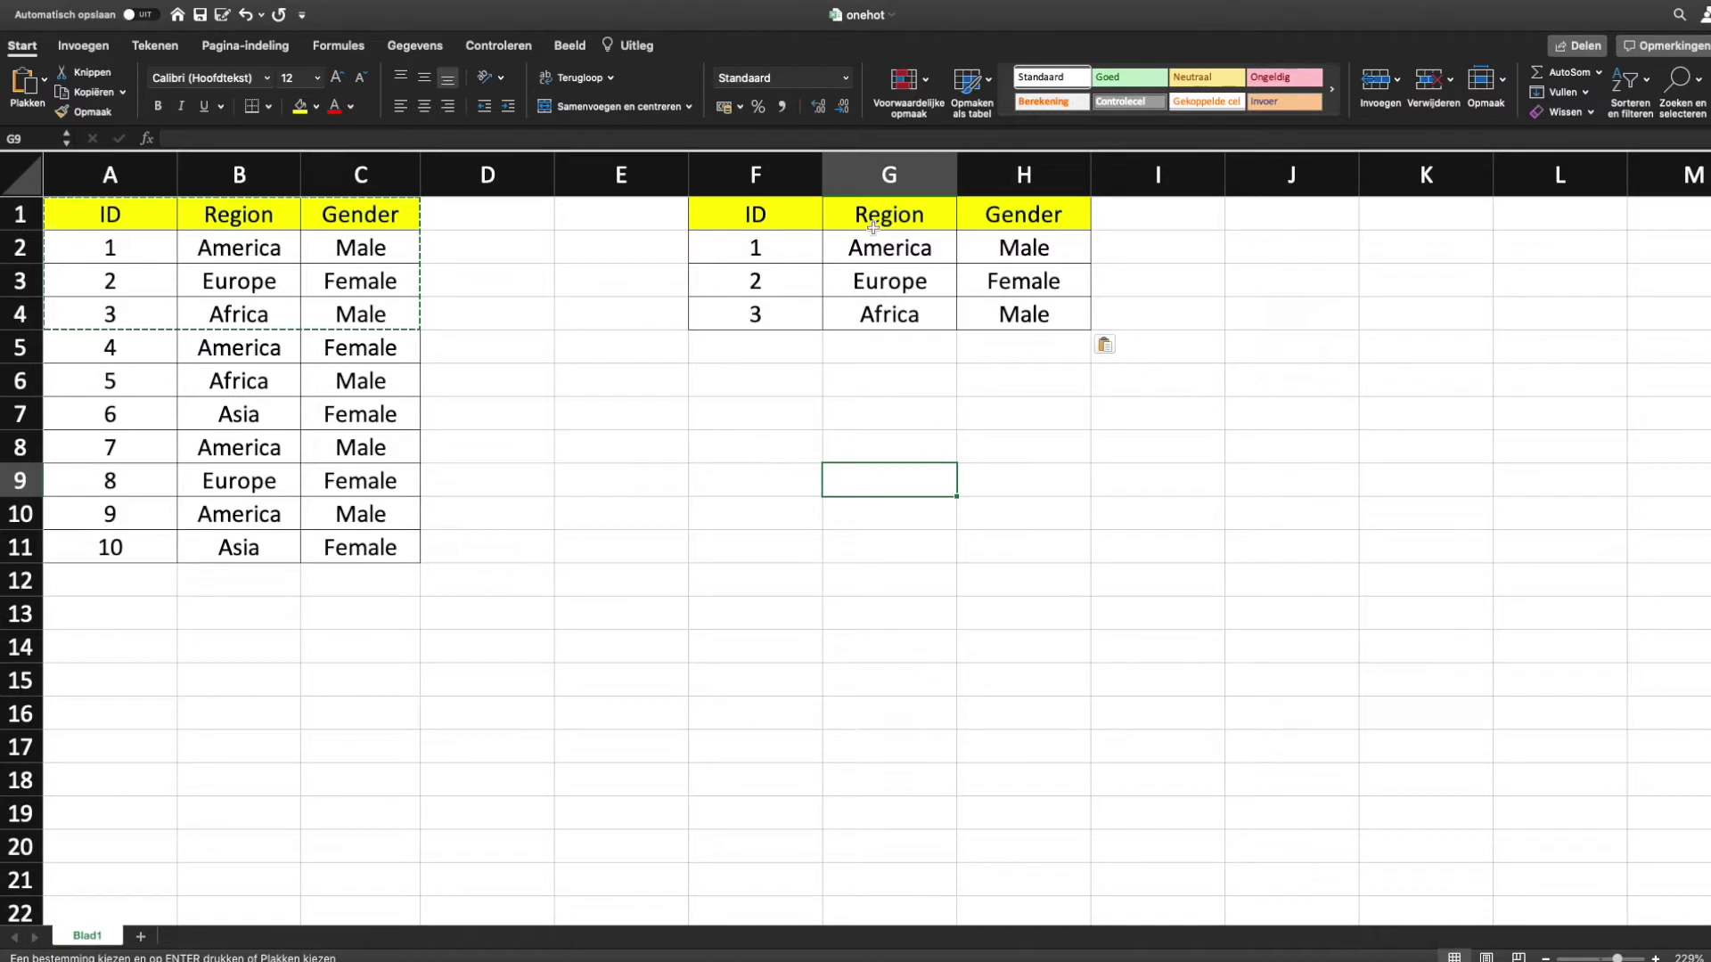
{"action": "left_click", "coordinate": [887, 192]}
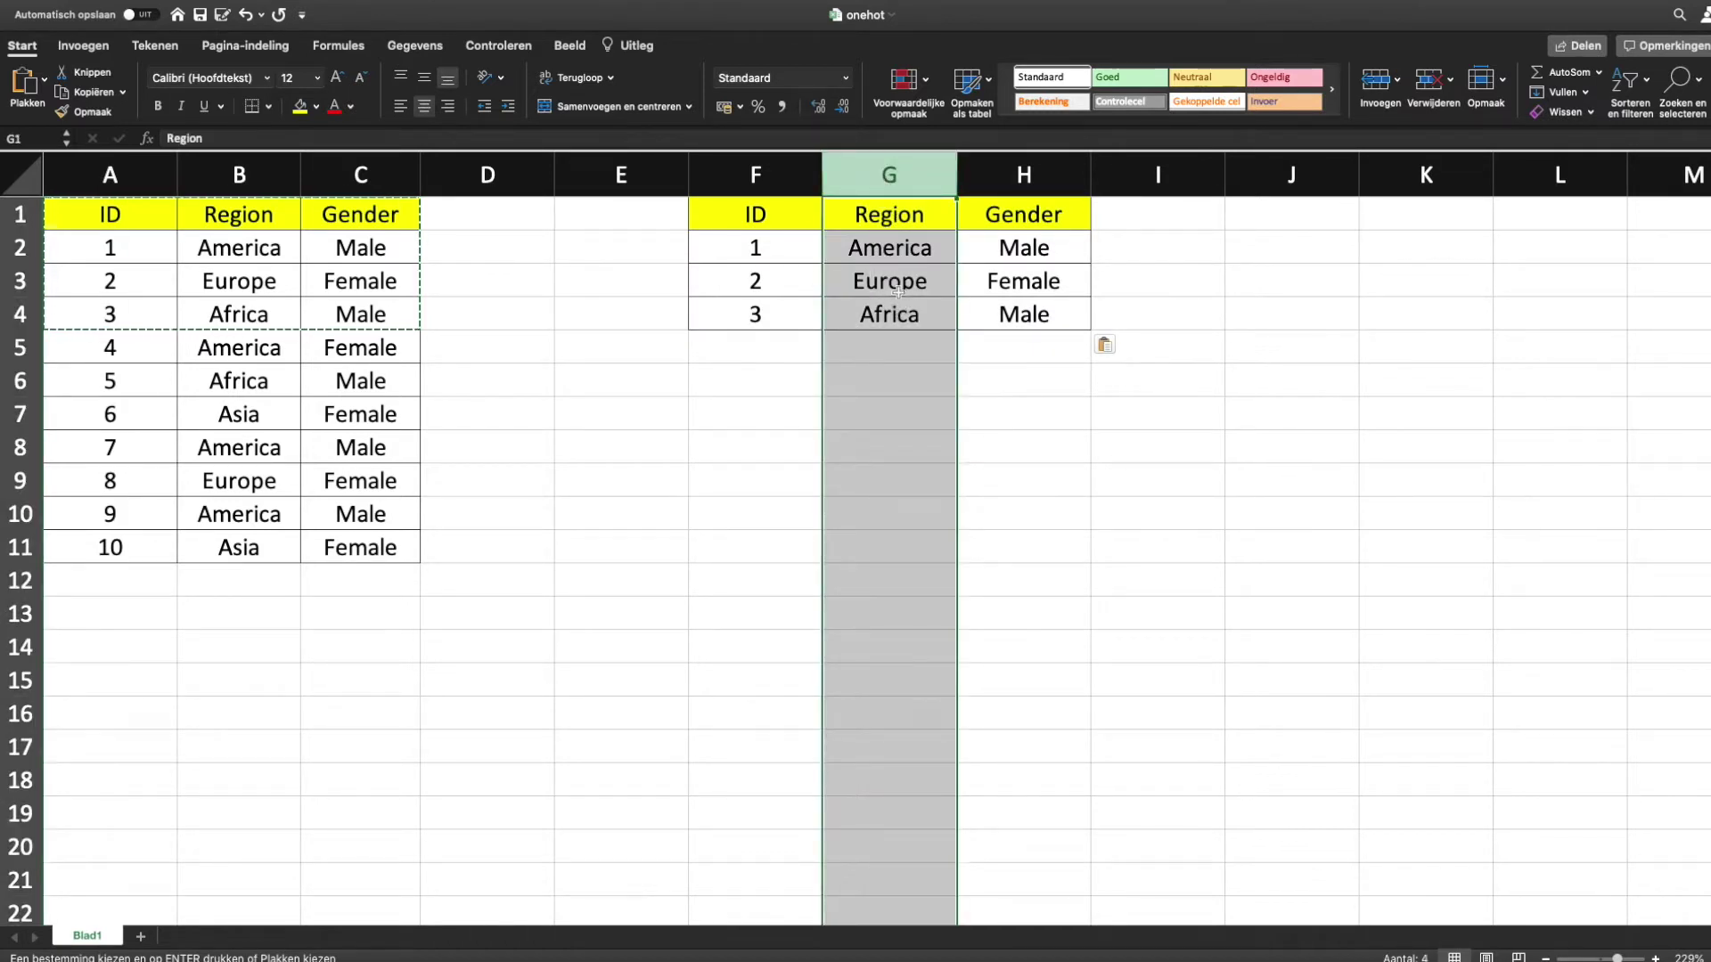
{"action": "left_click", "coordinate": [934, 374]}
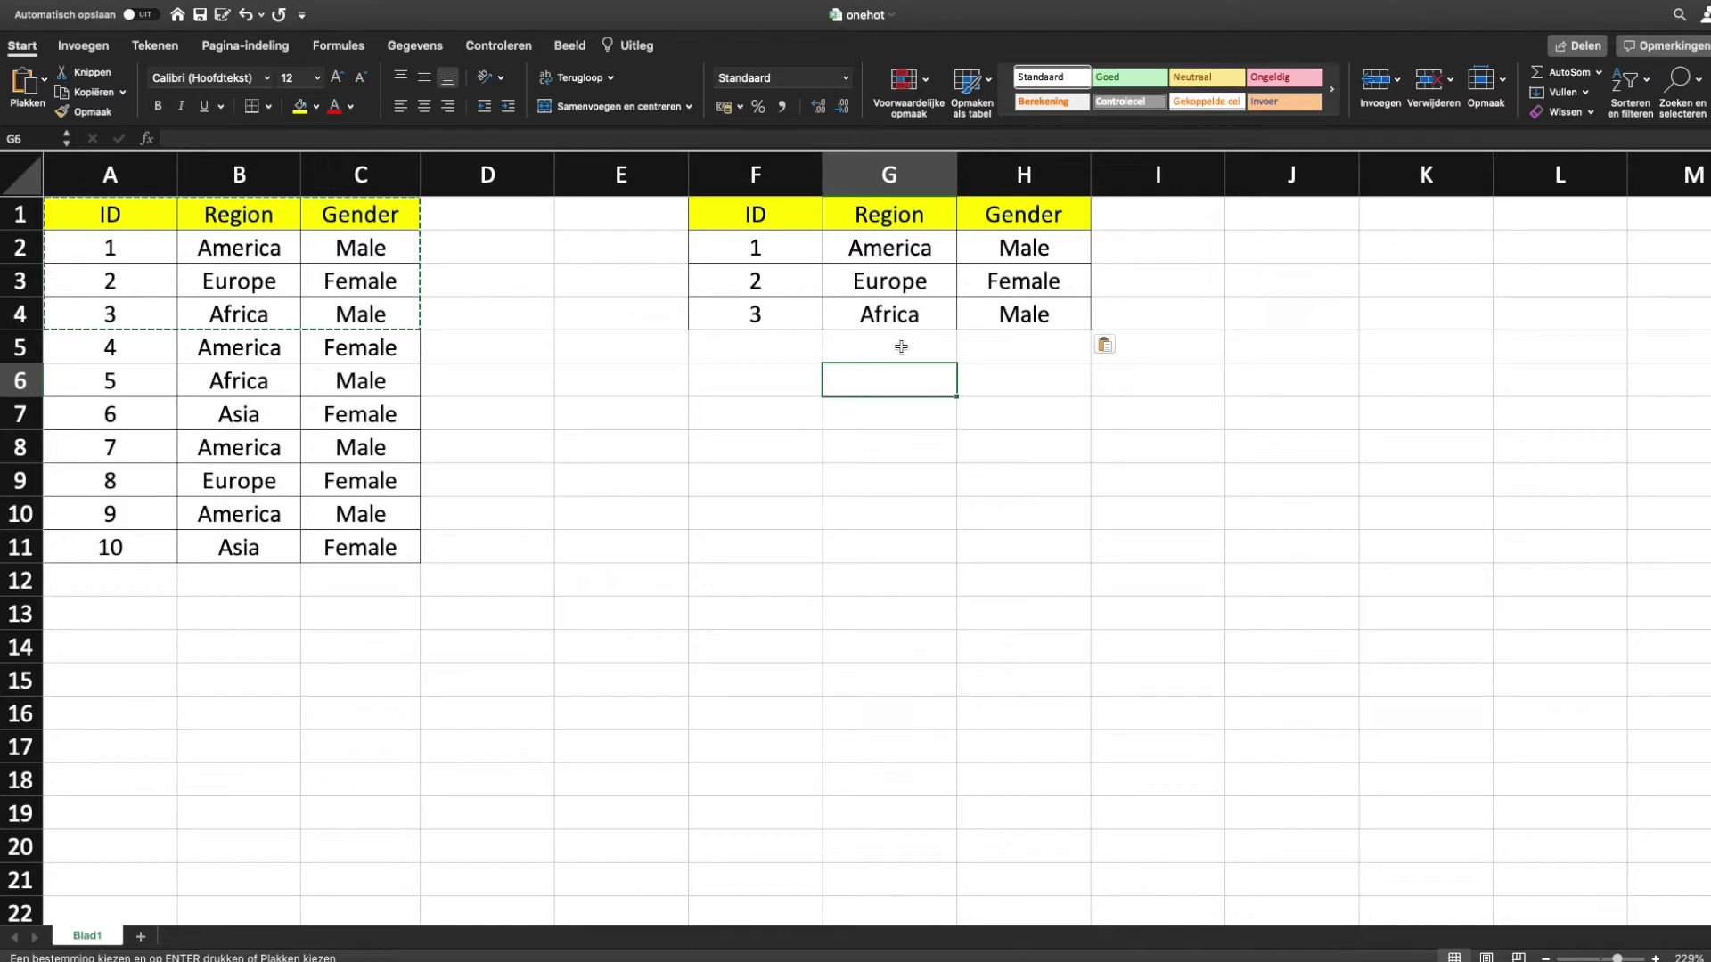
- Clear the copied Gender heading and values from H1:H4
{"action": "left_click", "coordinate": [1023, 222]}
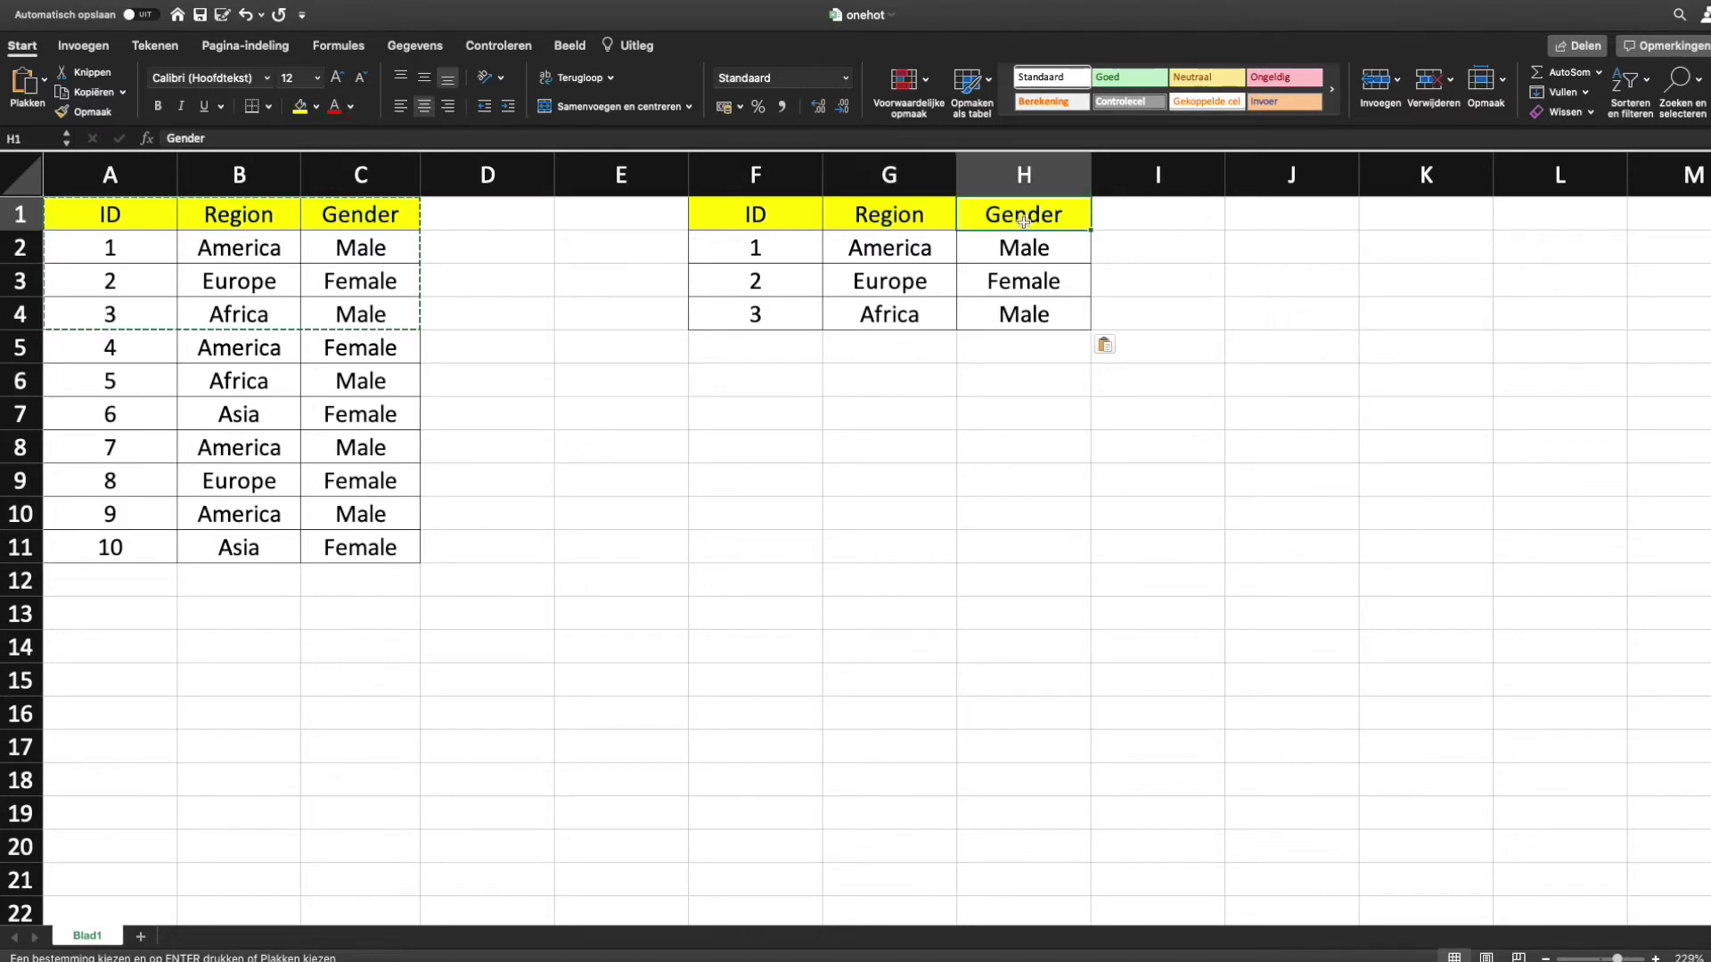
{"action": "key", "text": "Delete"}
{"action": "key", "text": "Down"}
{"action": "key", "text": "Delete"}
{"action": "key", "text": "Down"}
{"action": "key", "text": "Delete"}
{"action": "key", "text": "Down"}
{"action": "key", "text": "Delete"}
{"action": "key", "text": "Up"}
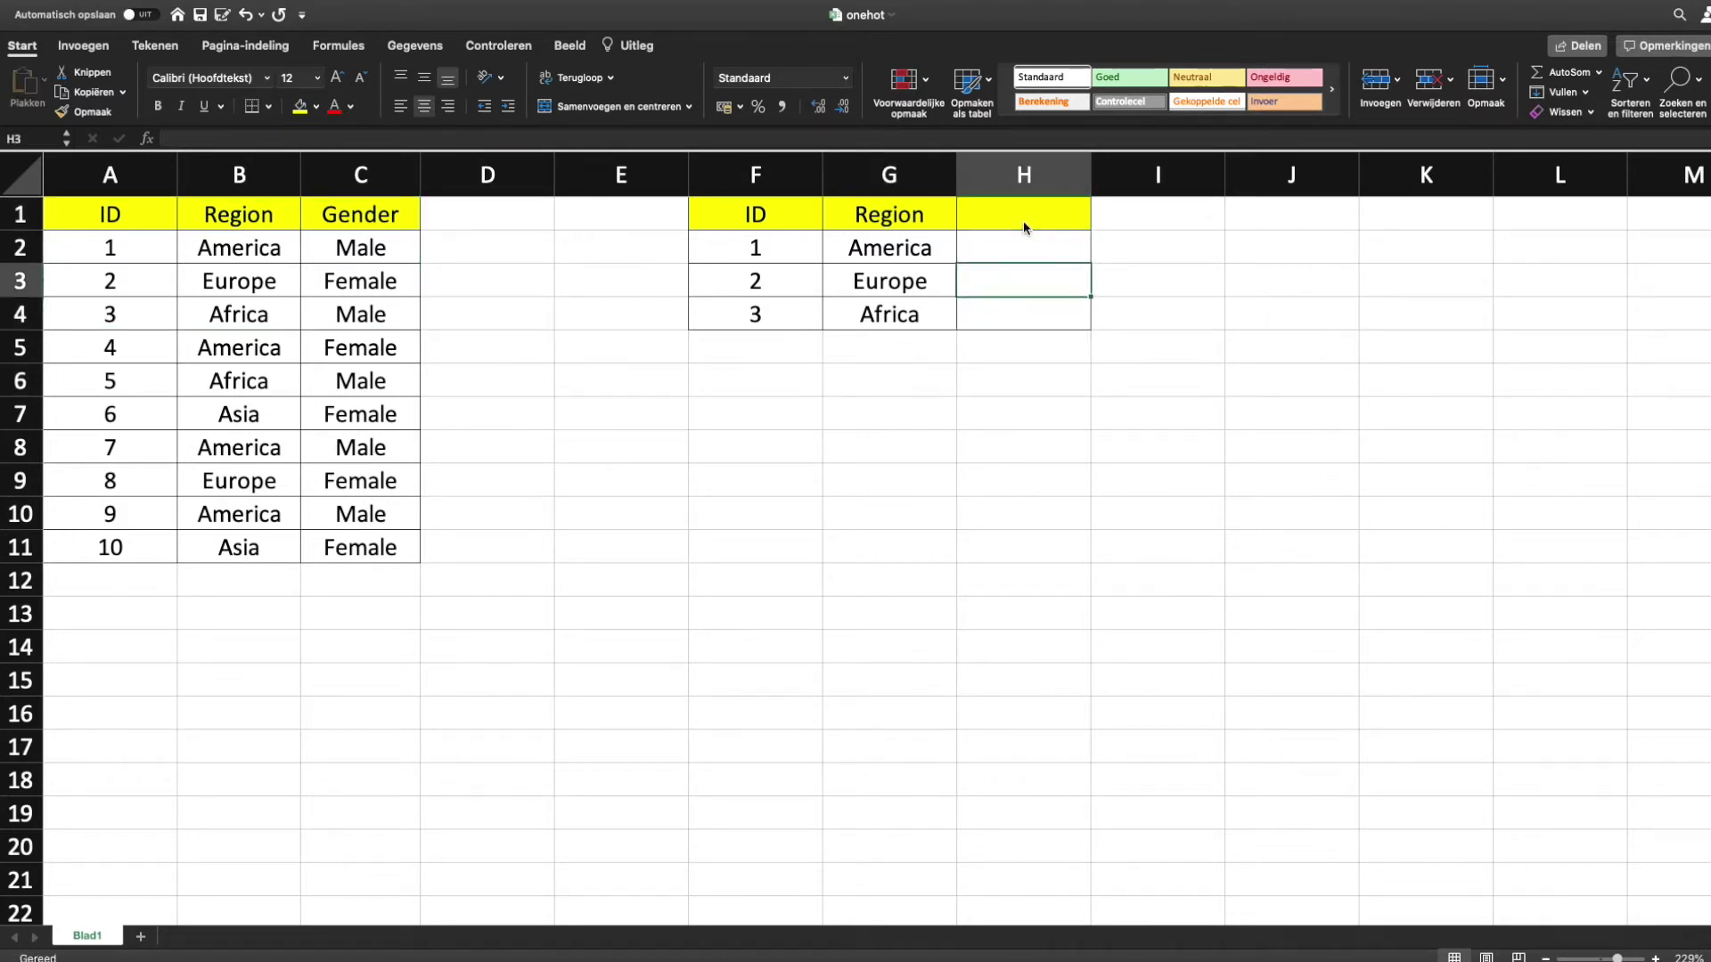
{"action": "key", "text": "Up"}
- Make America, Europe and Africa the headings in G1, H1 and I1
{"action": "key", "text": "Left"}
{"action": "key", "text": "super+c"}
{"action": "key", "text": "Up"}
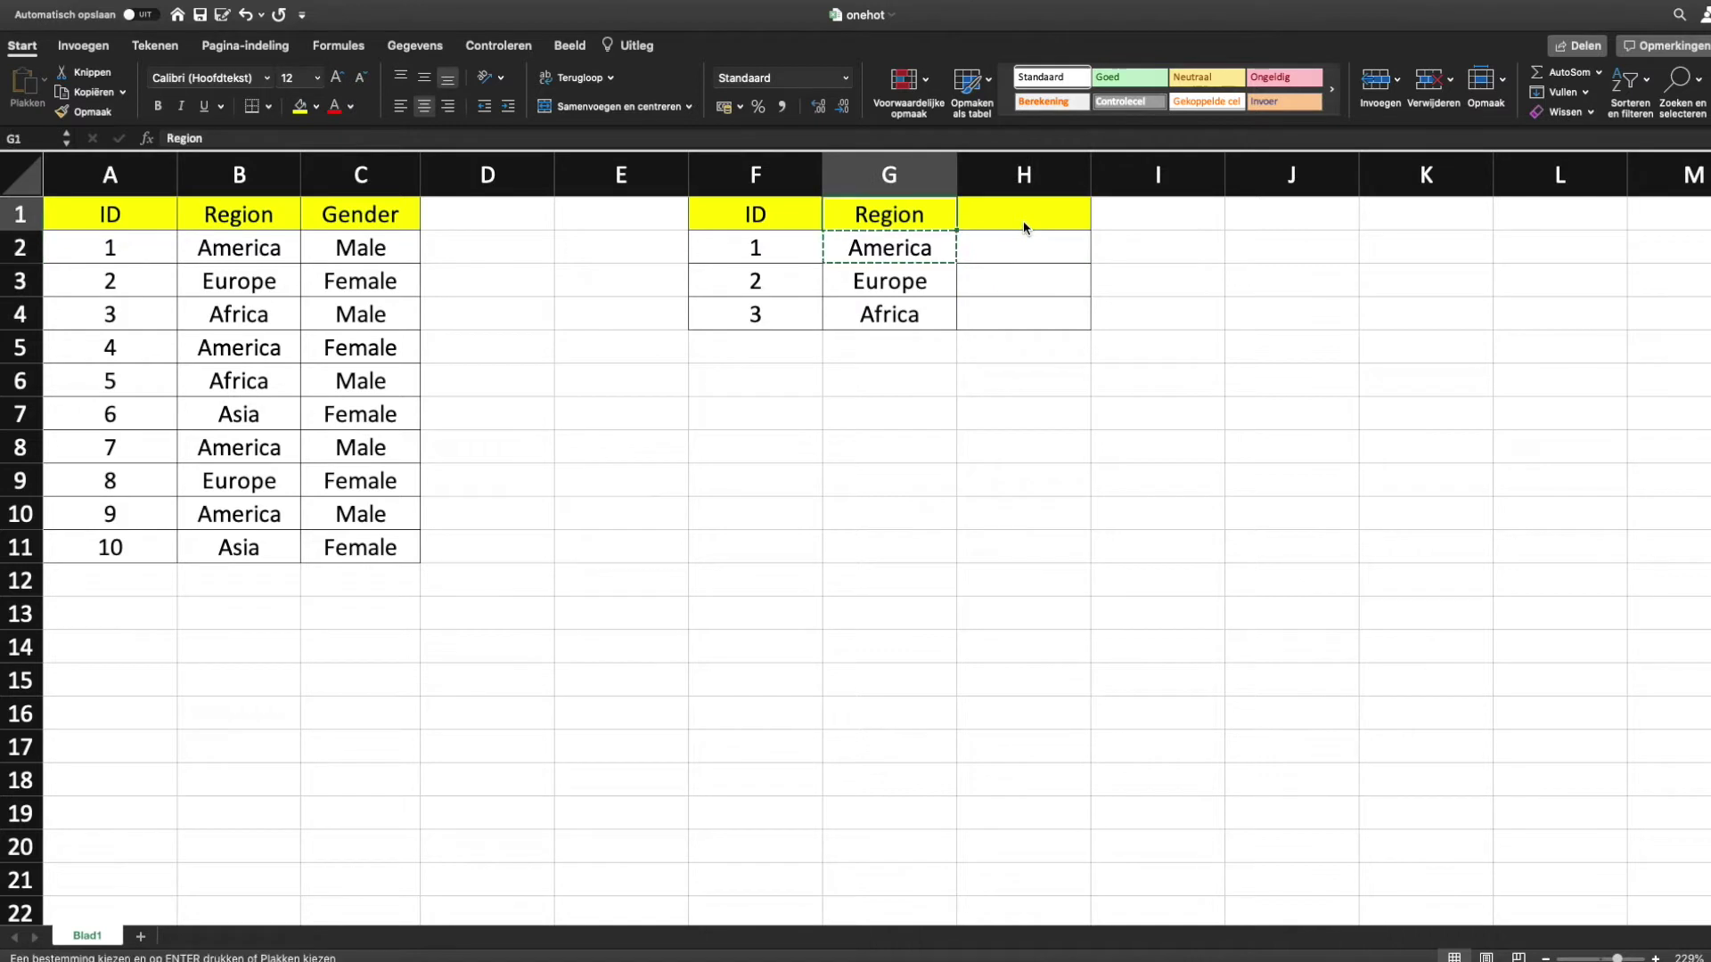
{"action": "key", "text": "super+v"}
{"action": "key", "text": "Down"}
{"action": "key", "text": "Down"}
{"action": "key", "text": "super+c"}
{"action": "left_click", "coordinate": [1025, 228]}
{"action": "key", "text": "super+v"}
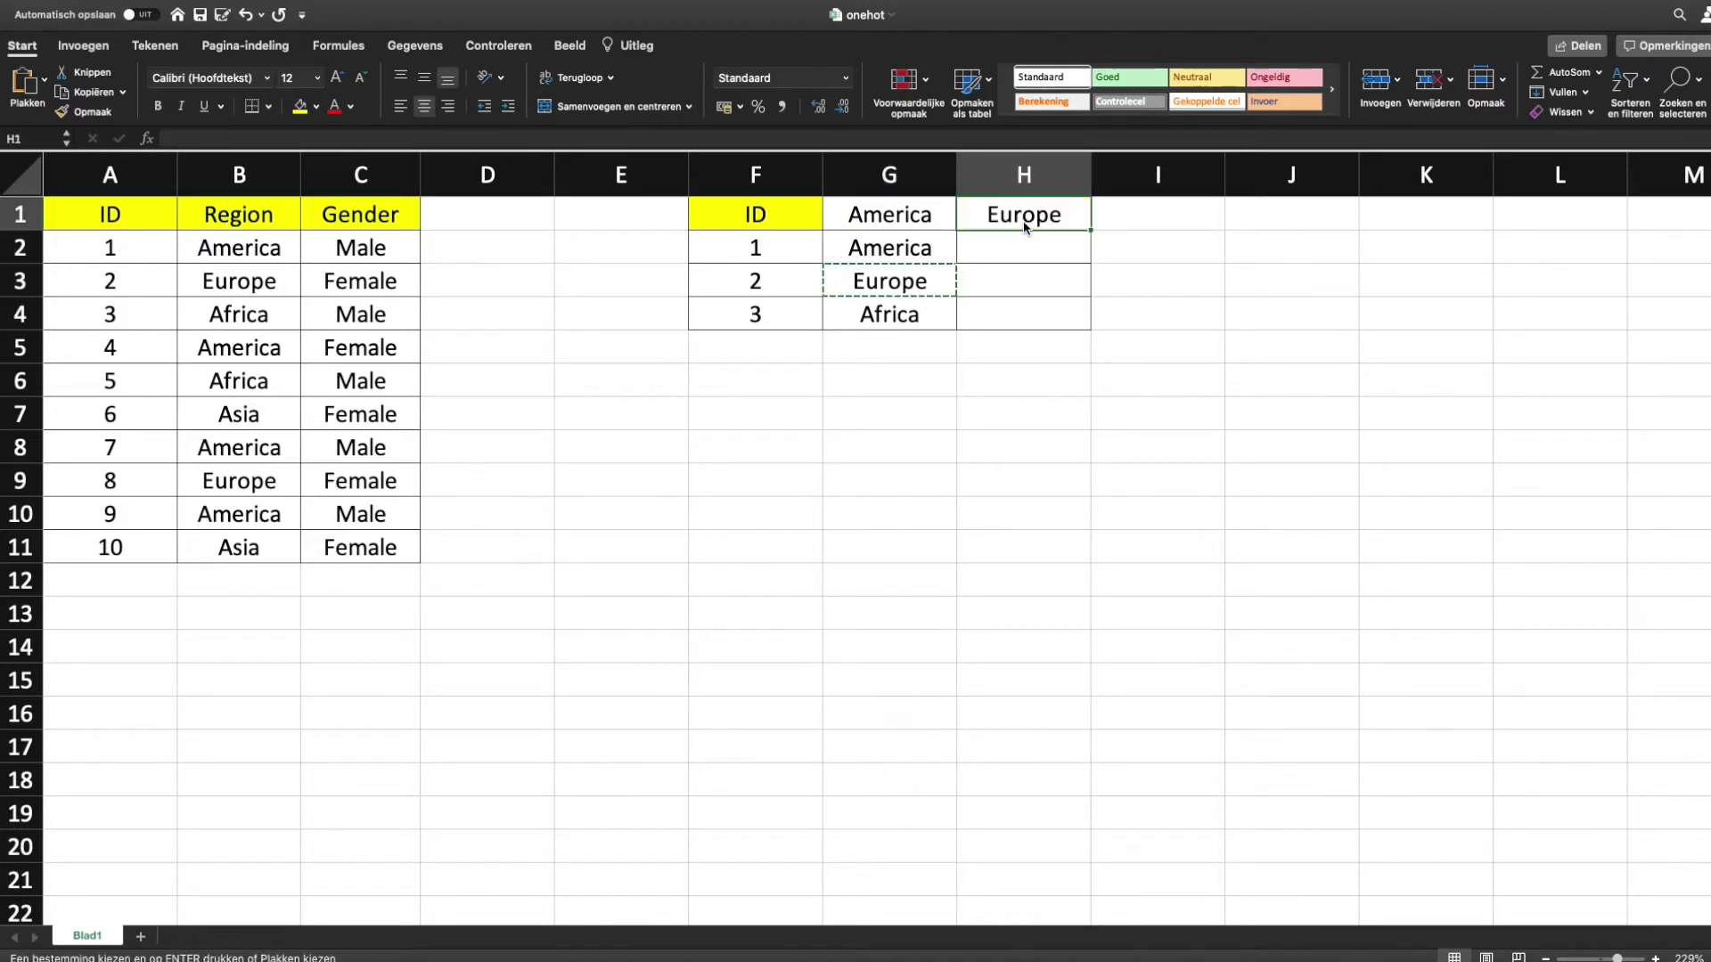
{"action": "key", "text": "Down"}
{"action": "key", "text": "Down"}
{"action": "key", "text": "Down"}
{"action": "key", "text": "Left"}
{"action": "key", "text": "super+c"}
{"action": "key", "text": "Right"}
{"action": "key", "text": "Right"}
{"action": "key", "text": "Up"}
{"action": "key", "text": "Up"}
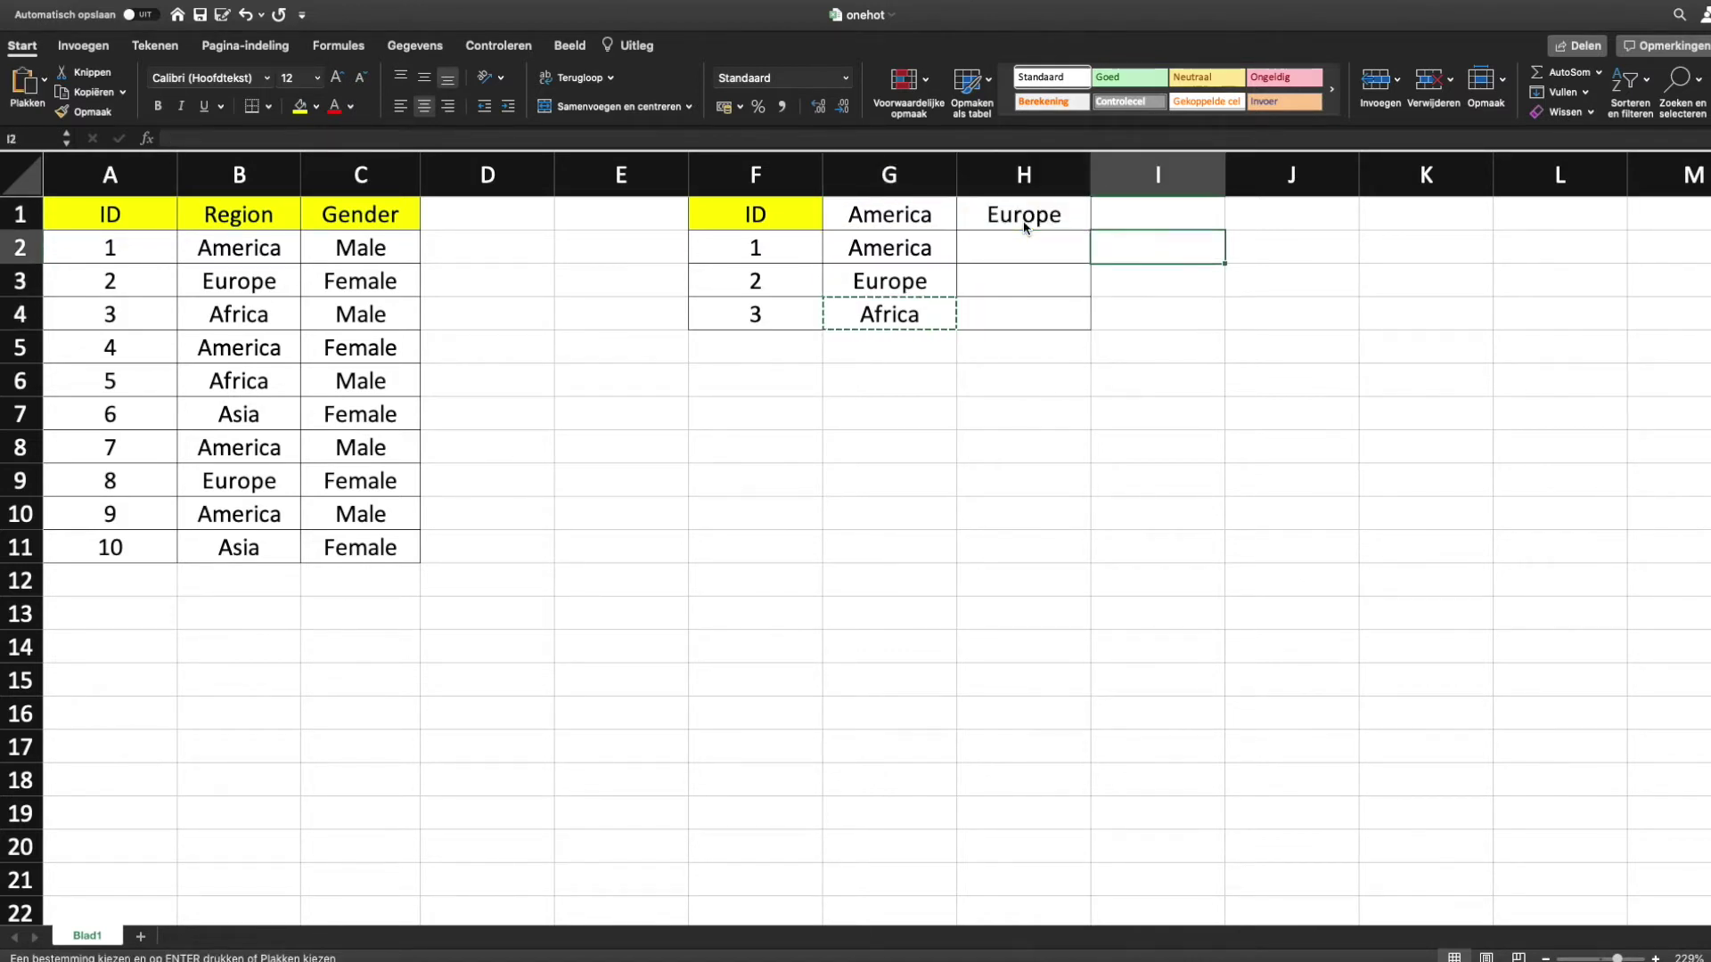
{"action": "key", "text": "Up"}
{"action": "key", "text": "super+v"}
- Clear the leftover Africa and Europe region values from G4 and G3
{"action": "key", "text": "Down"}
{"action": "key", "text": "Down"}
{"action": "key", "text": "Down"}
{"action": "key", "text": "Left"}
{"action": "key", "text": "Left"}
{"action": "key", "text": "Left"}
{"action": "key", "text": "Right"}
{"action": "key", "text": "Delete"}
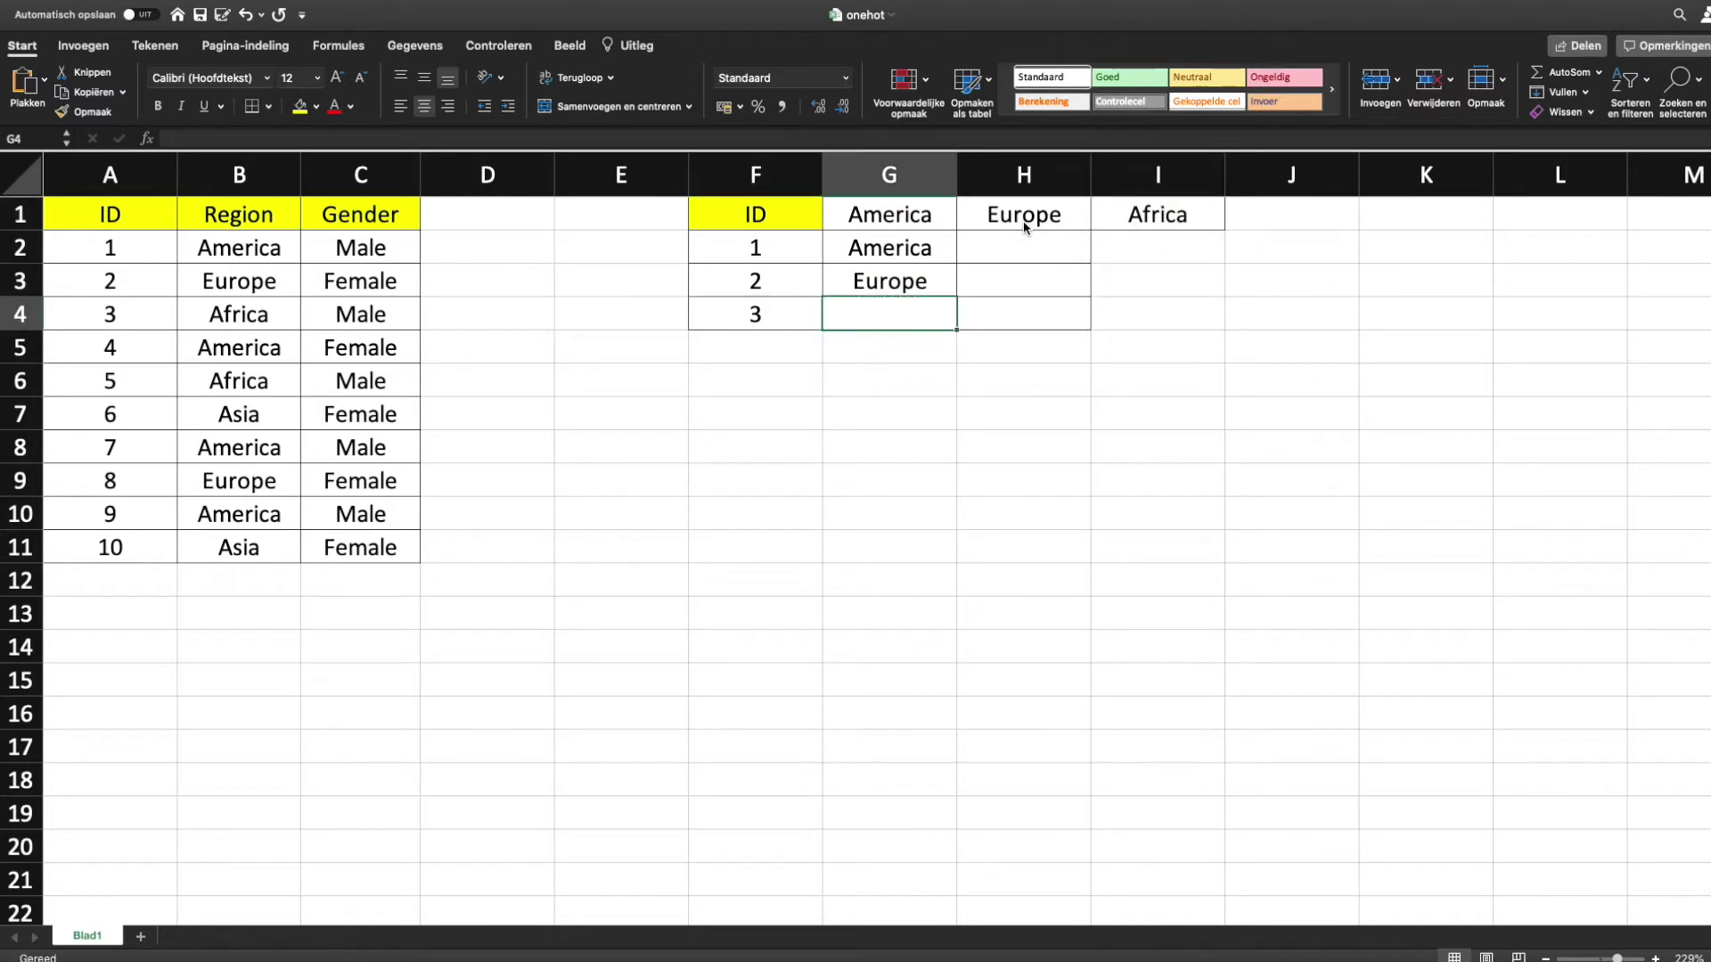
{"action": "key", "text": "Up"}
{"action": "key", "text": "Delete"}
{"action": "key", "text": "Up"}
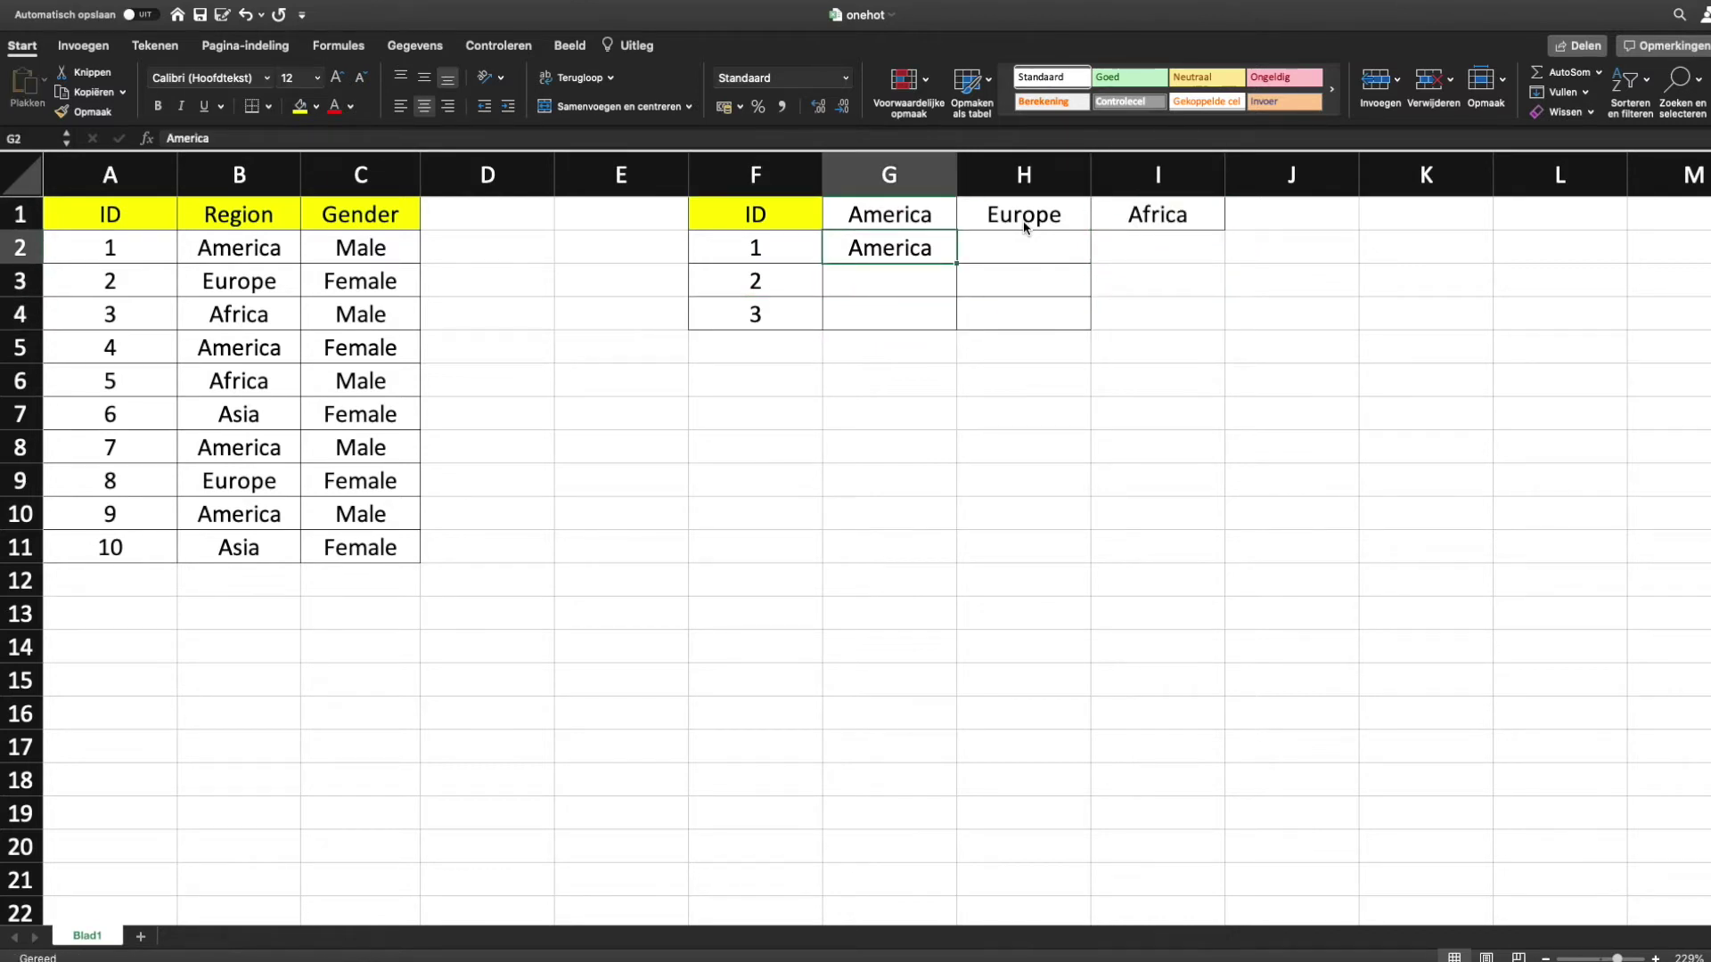
- Enter flags 1, 0, 0 for ID 1 and 0, 1, 0 for ID 2
{"action": "type", "text": "1"}
{"action": "key", "text": "Right"}
{"action": "type", "text": "0"}
{"action": "key", "text": "Right"}
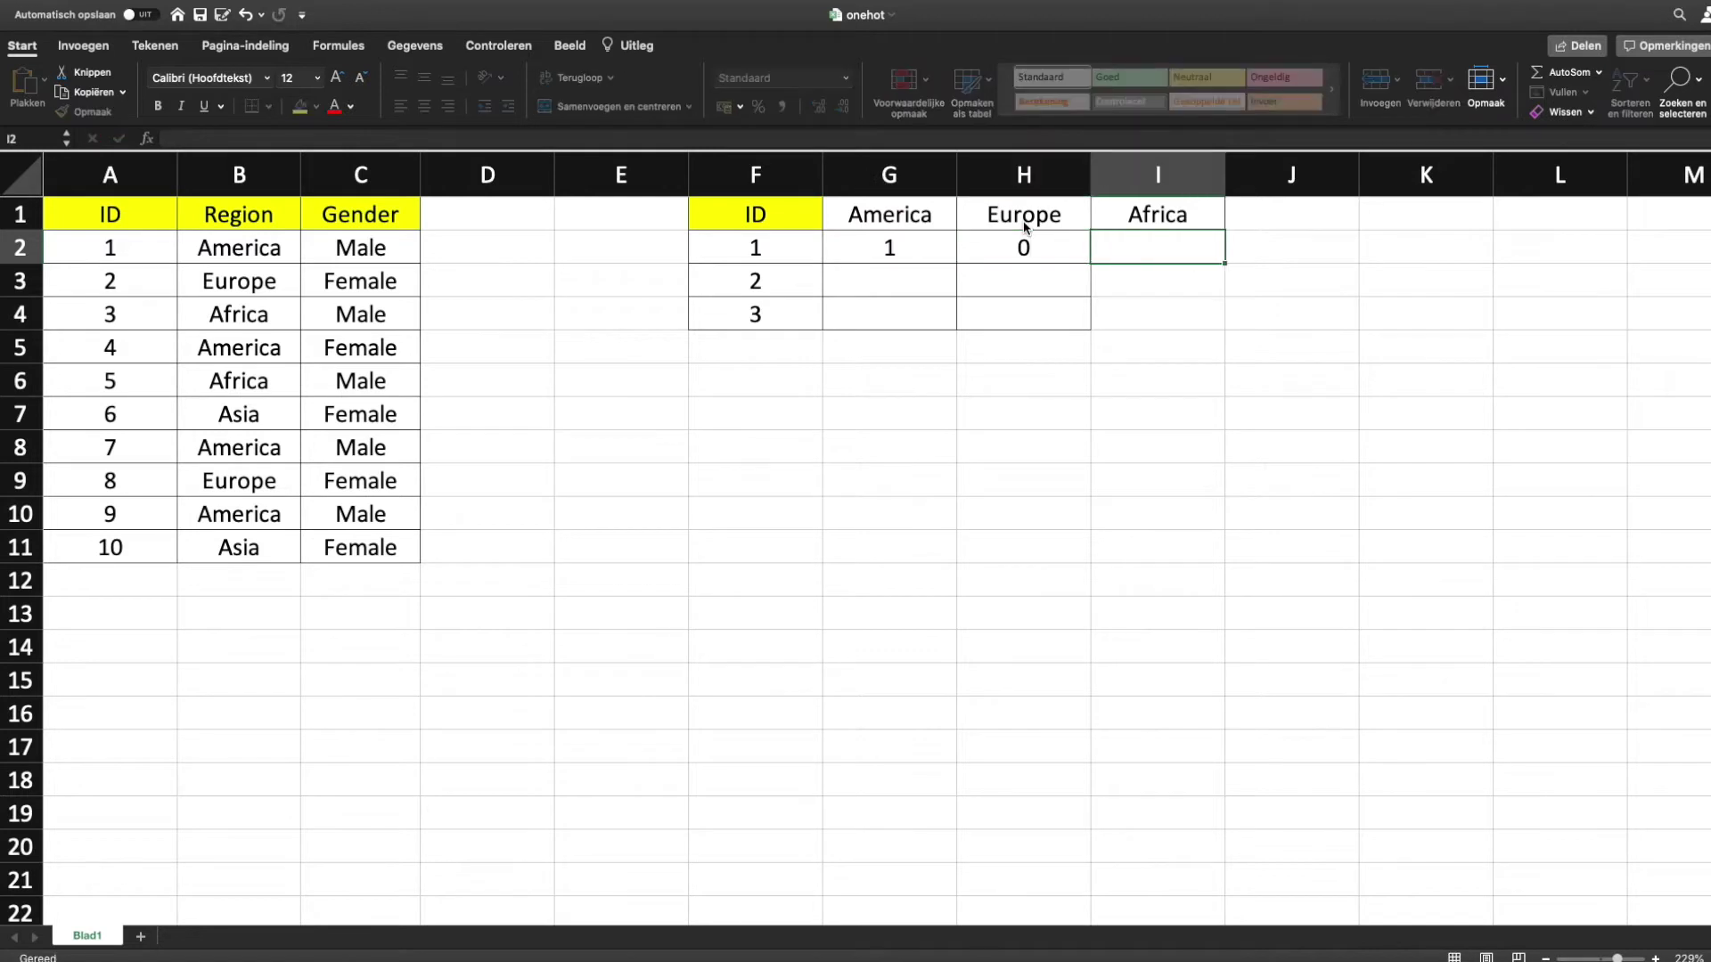
{"action": "type", "text": "0"}
{"action": "key", "text": "Return"}
{"action": "key", "text": "Left"}
{"action": "key", "text": "Left"}
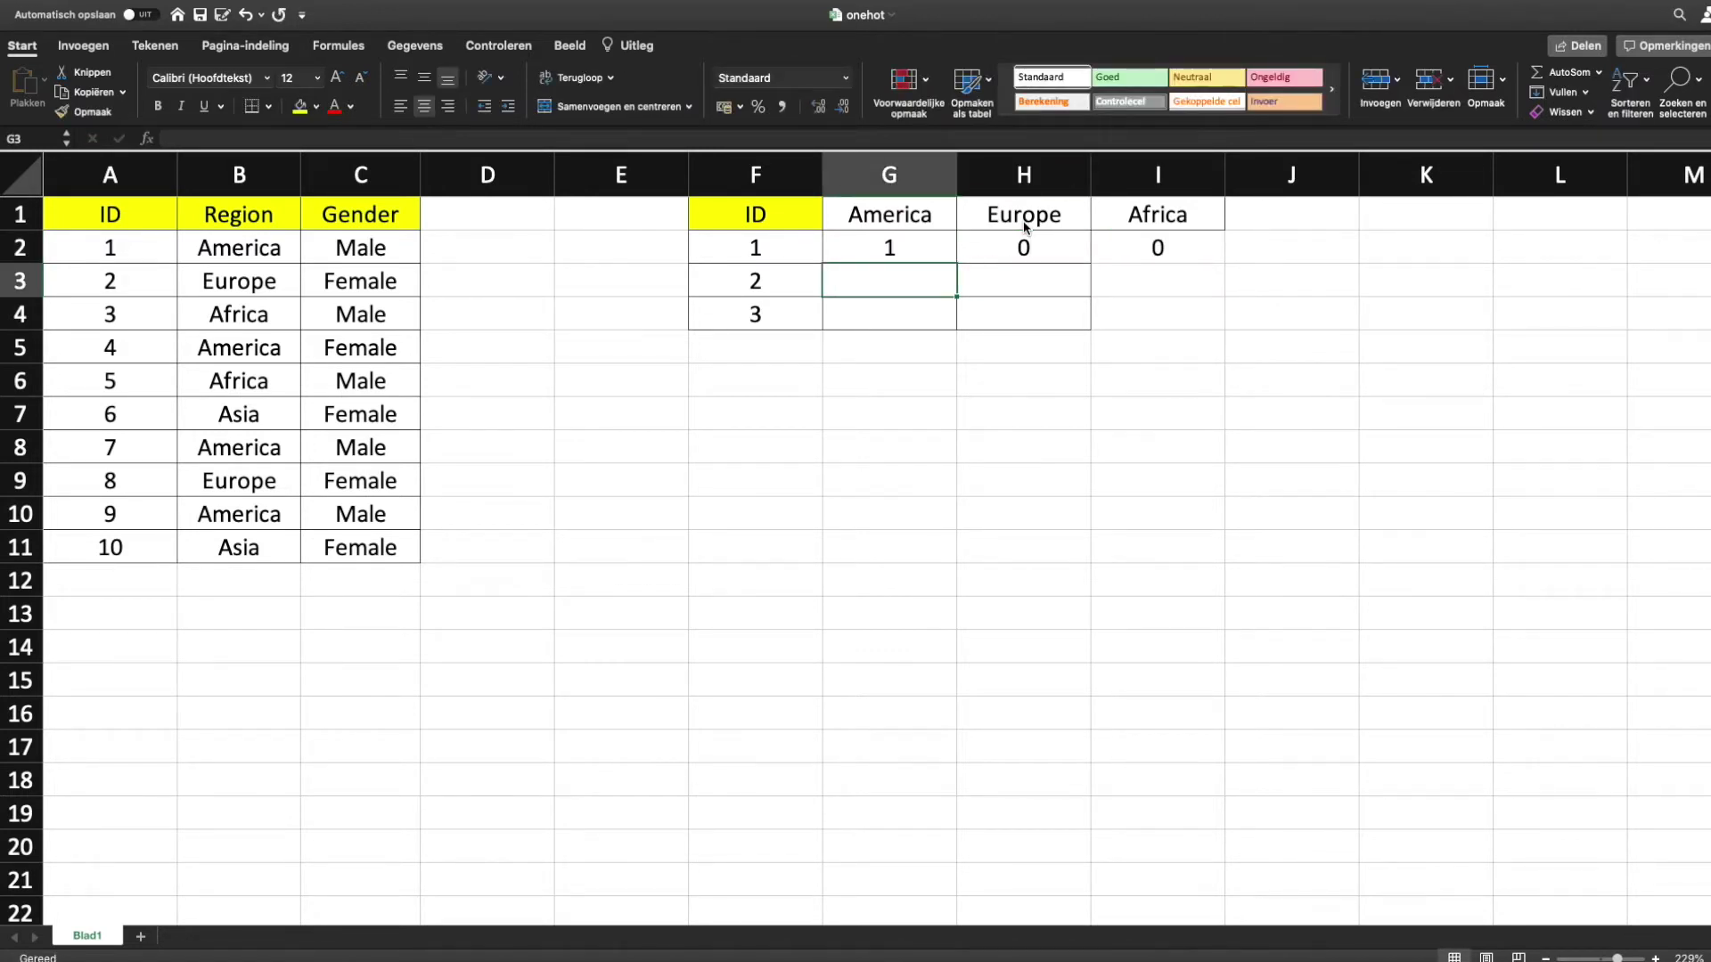
{"action": "type", "text": "0"}
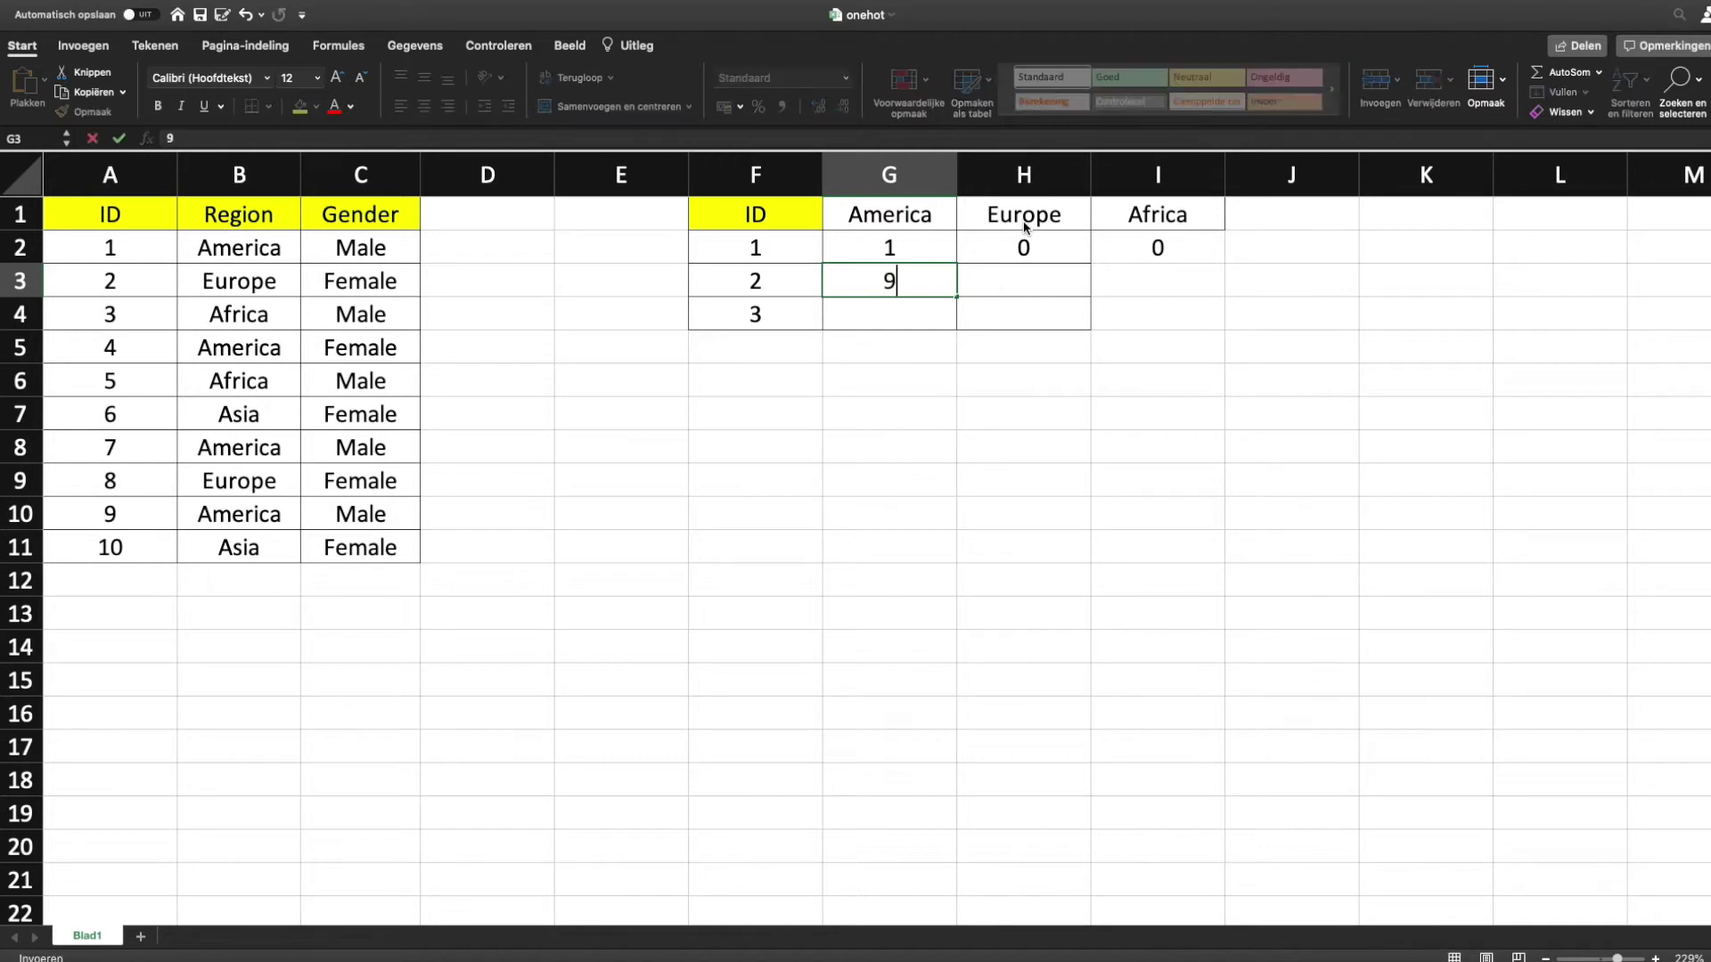
{"action": "key", "text": "Right"}
{"action": "type", "text": "1"}
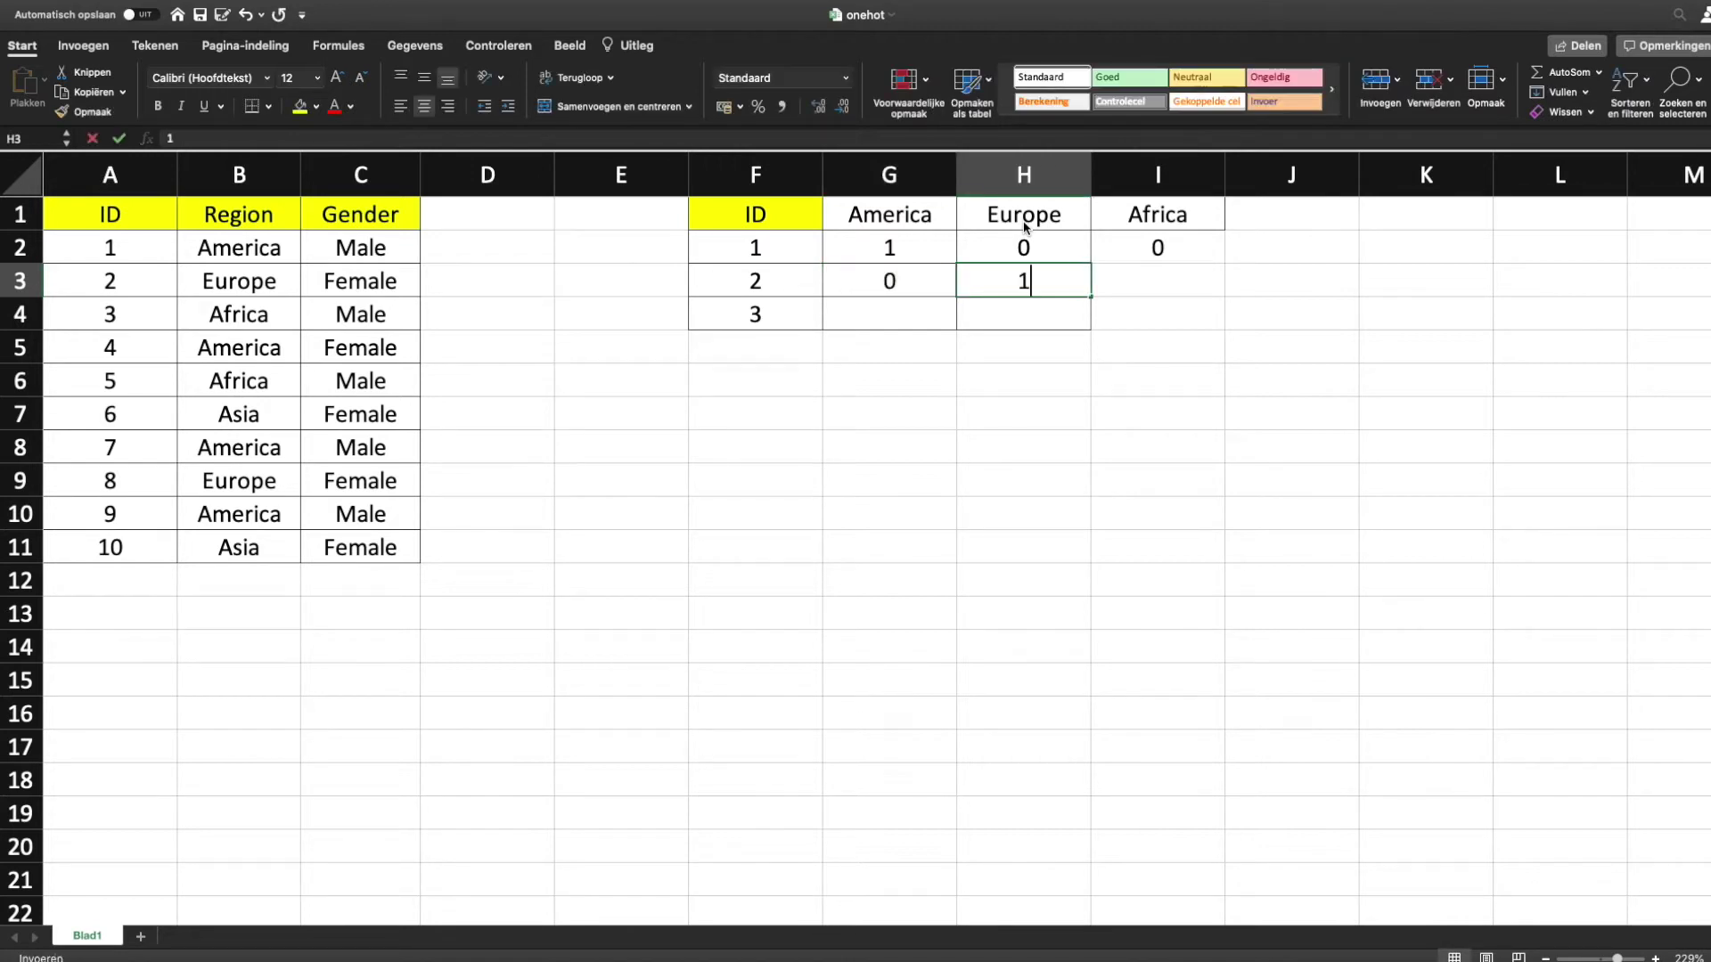
{"action": "key", "text": "Right"}
{"action": "type", "text": "0"}
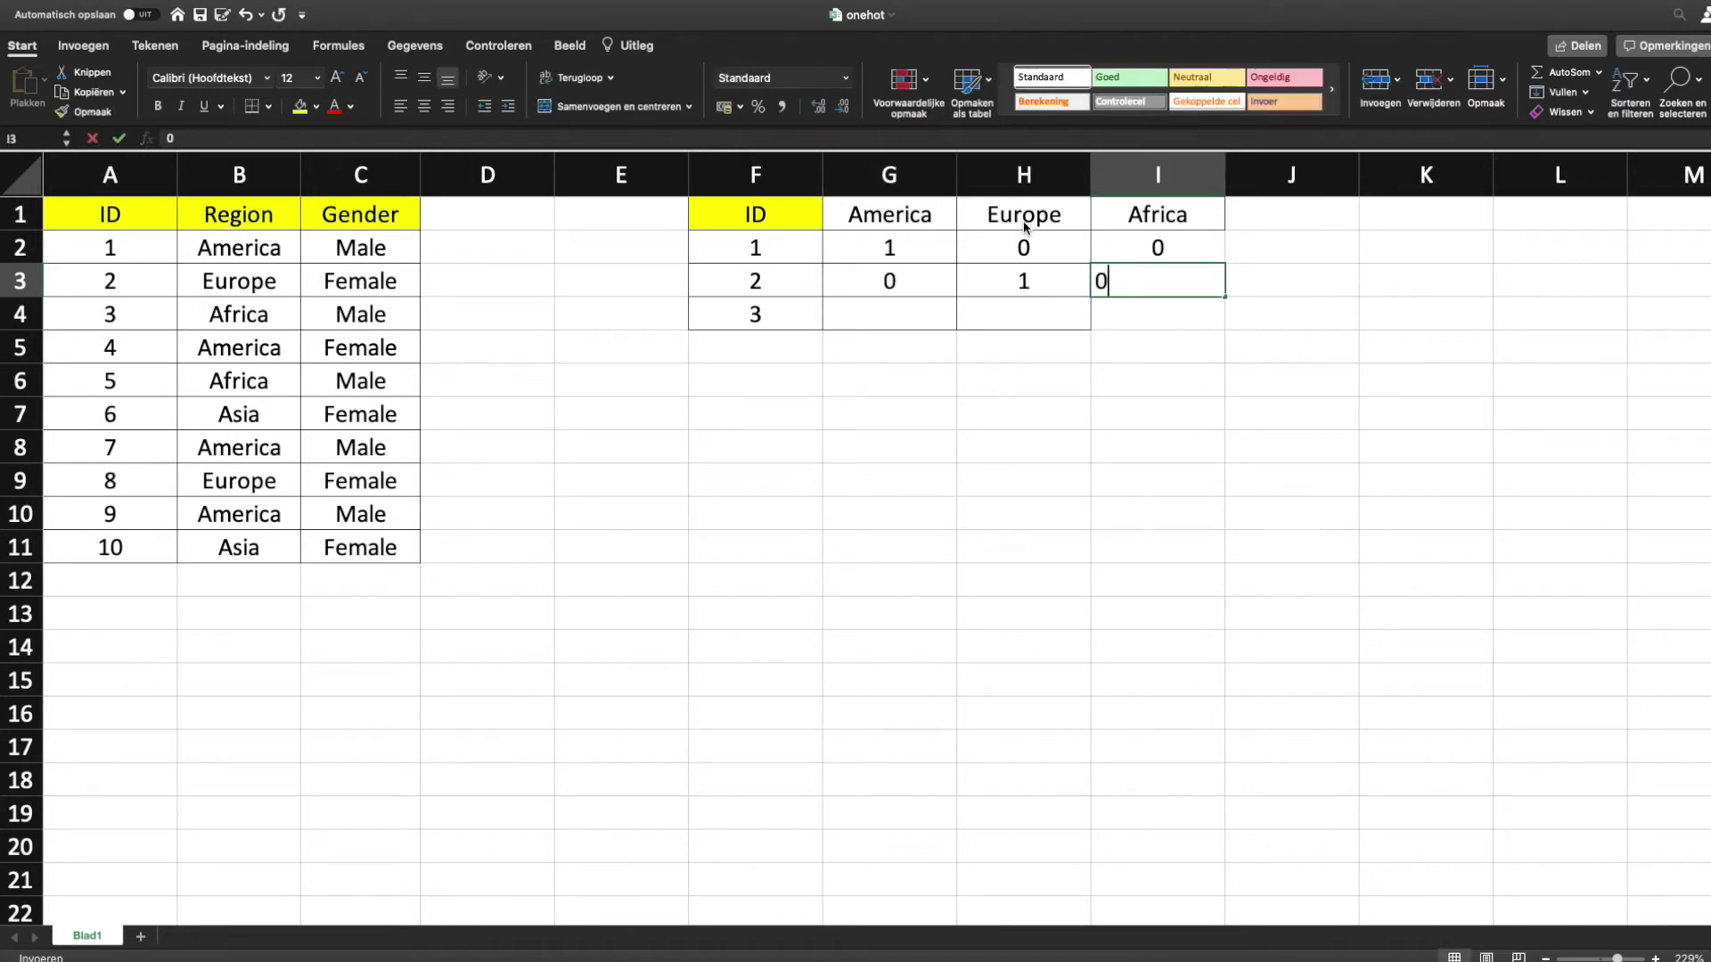
{"action": "key", "text": "Return"}
{"action": "key", "text": "Left"}
{"action": "key", "text": "Left"}
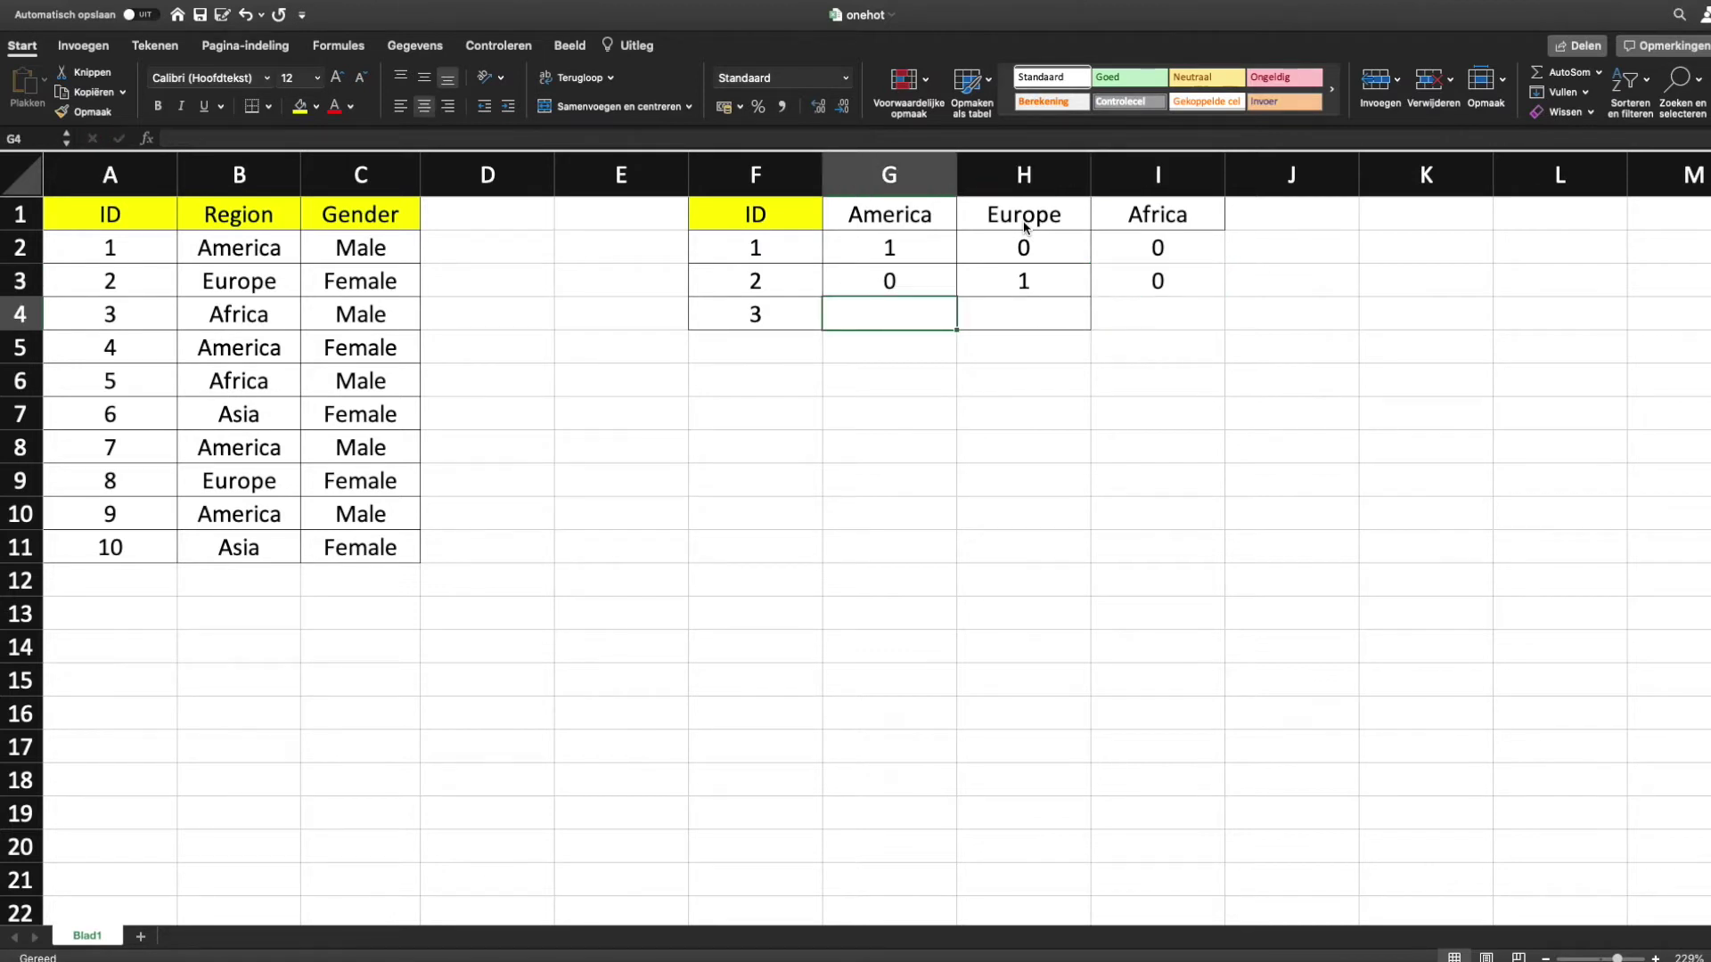
- Enter flags 0, 0, 1 for ID 3 under America, Europe and Africa
{"action": "type", "text": "90"}
{"action": "key", "text": "BackSpace"}
{"action": "key", "text": "BackSpace"}
{"action": "type", "text": "0"}
{"action": "key", "text": "Right"}
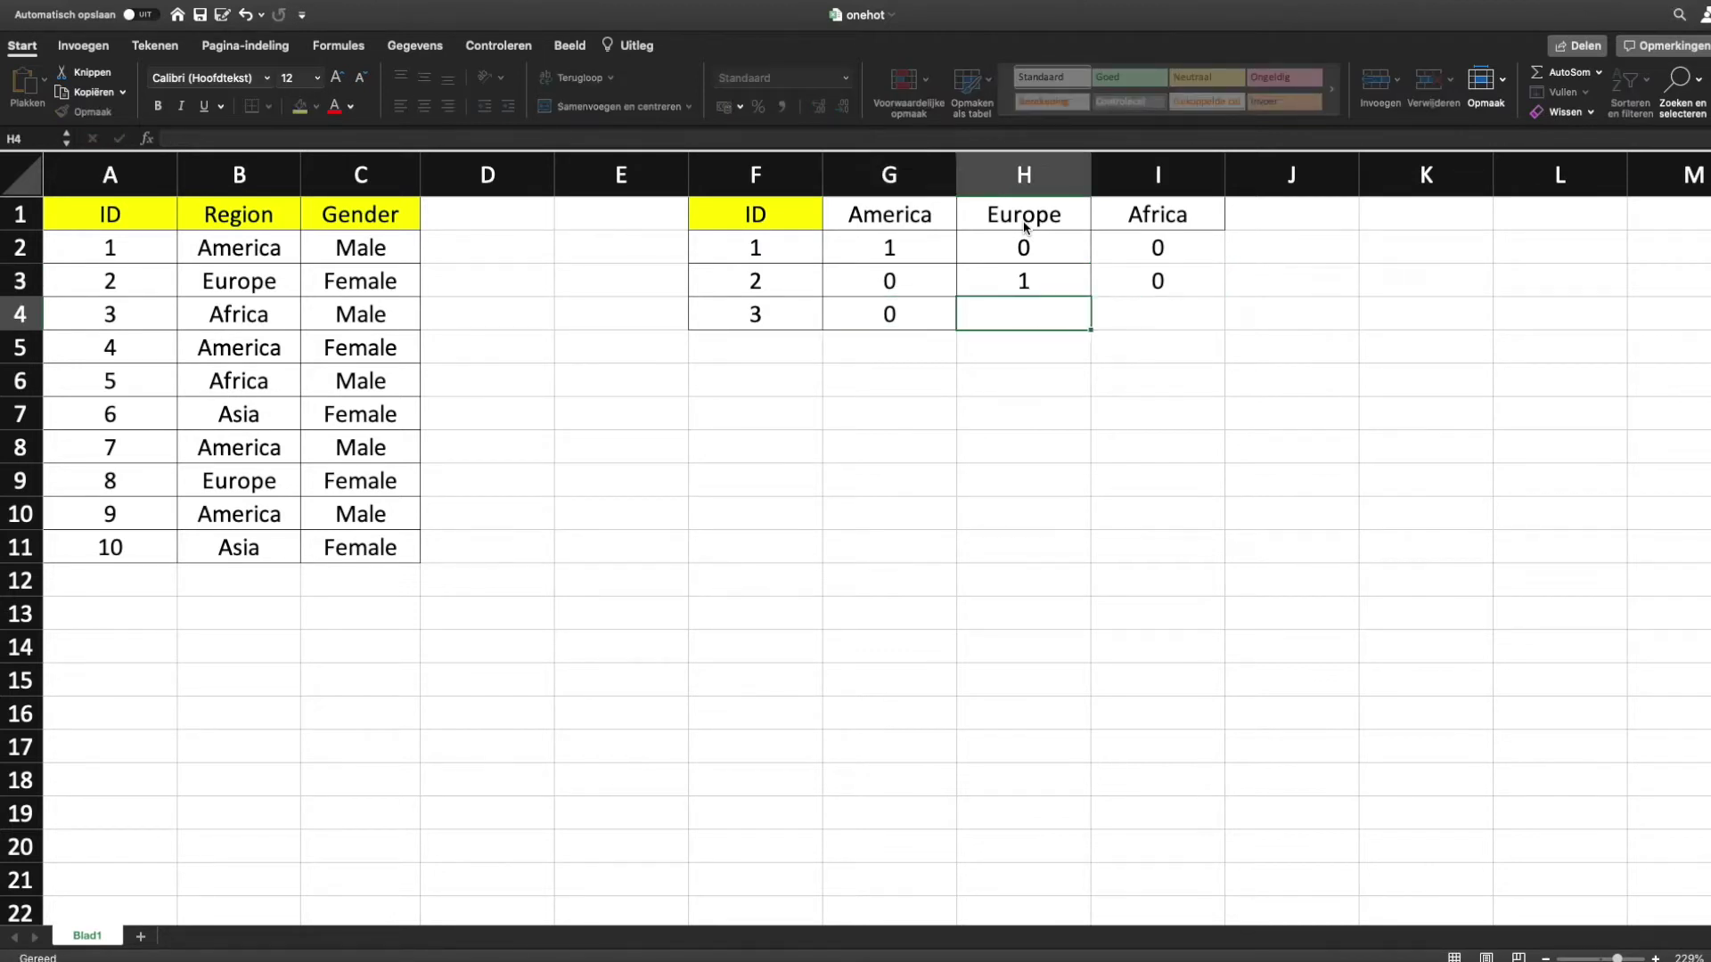
{"action": "type", "text": "0"}
{"action": "key", "text": "Right"}
{"action": "type", "text": "1"}
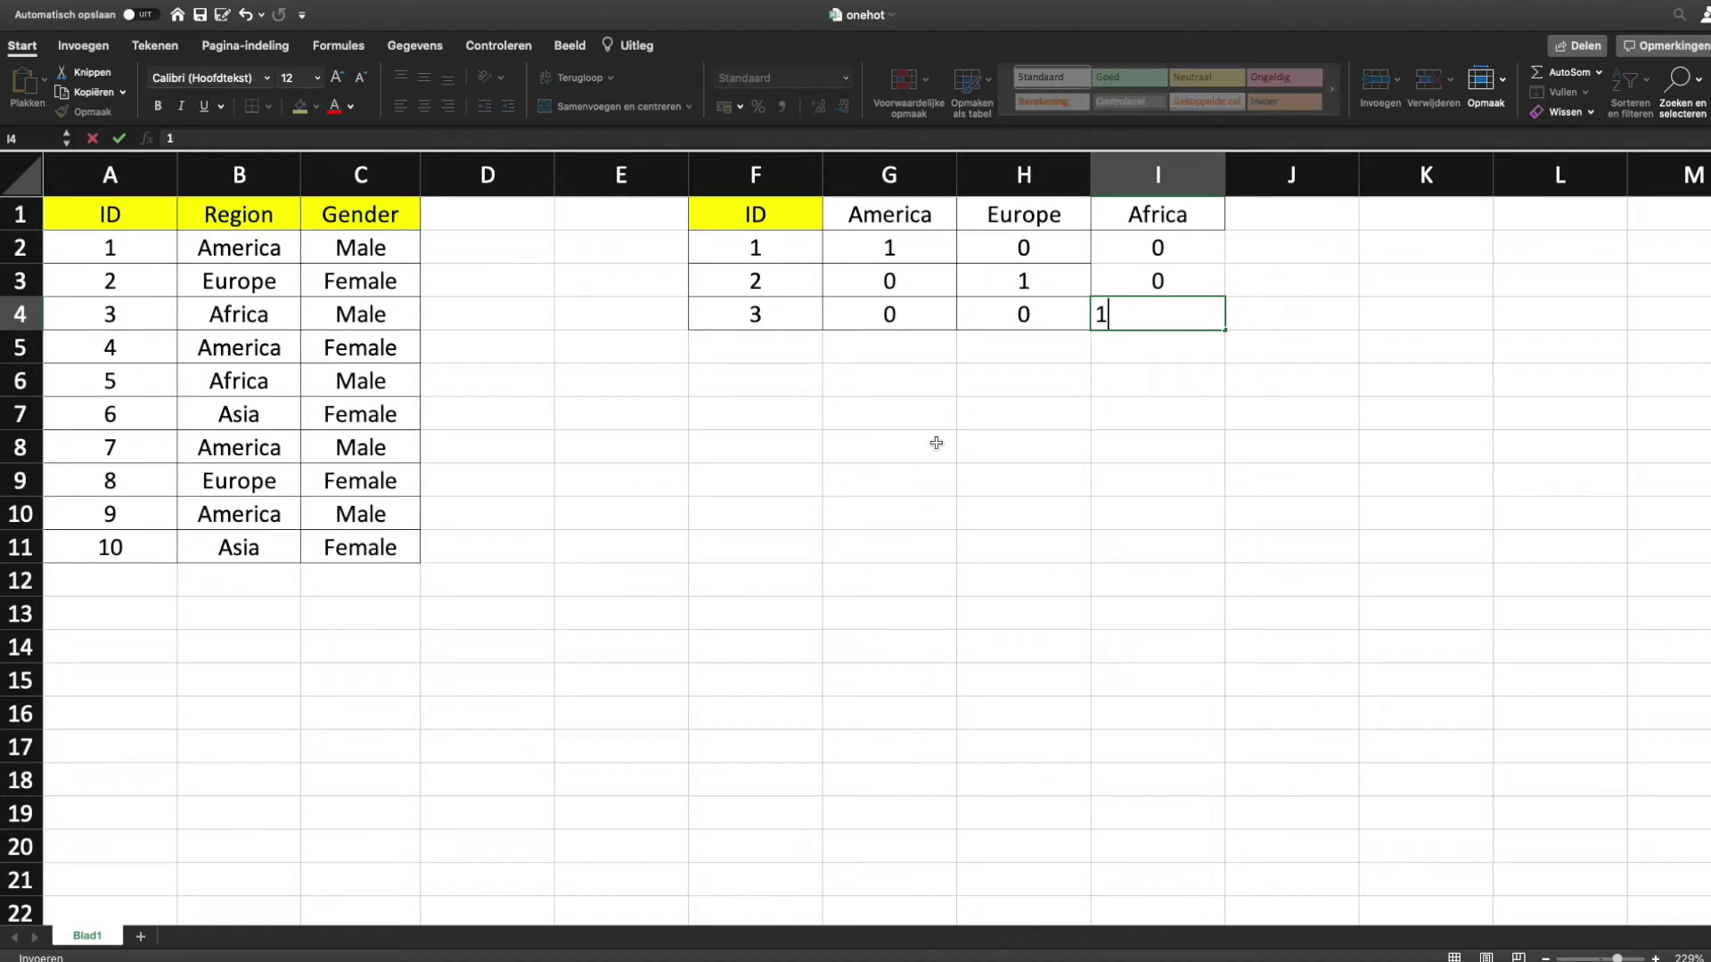
{"action": "left_click", "coordinate": [936, 443]}
- Fill the America, Europe and Africa headings in G1:I1 yellow
{"action": "left_click", "coordinate": [755, 214]}
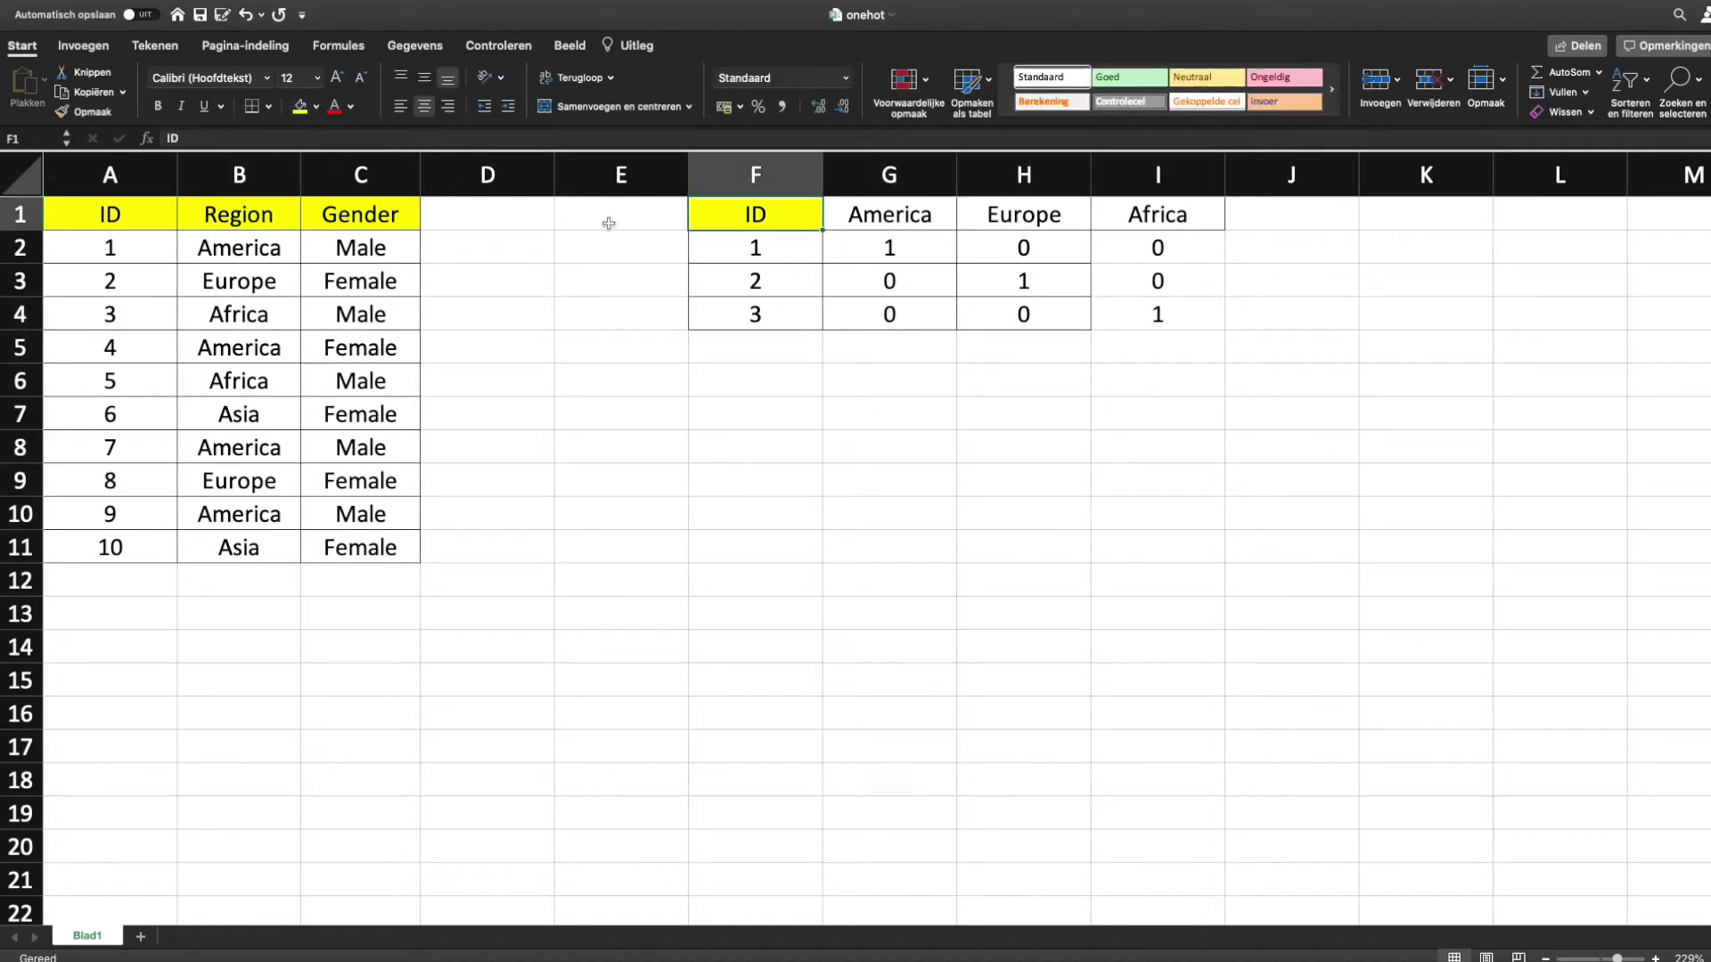
{"action": "left_click_drag", "start_coordinate": [830, 224], "coordinate": [1177, 228]}
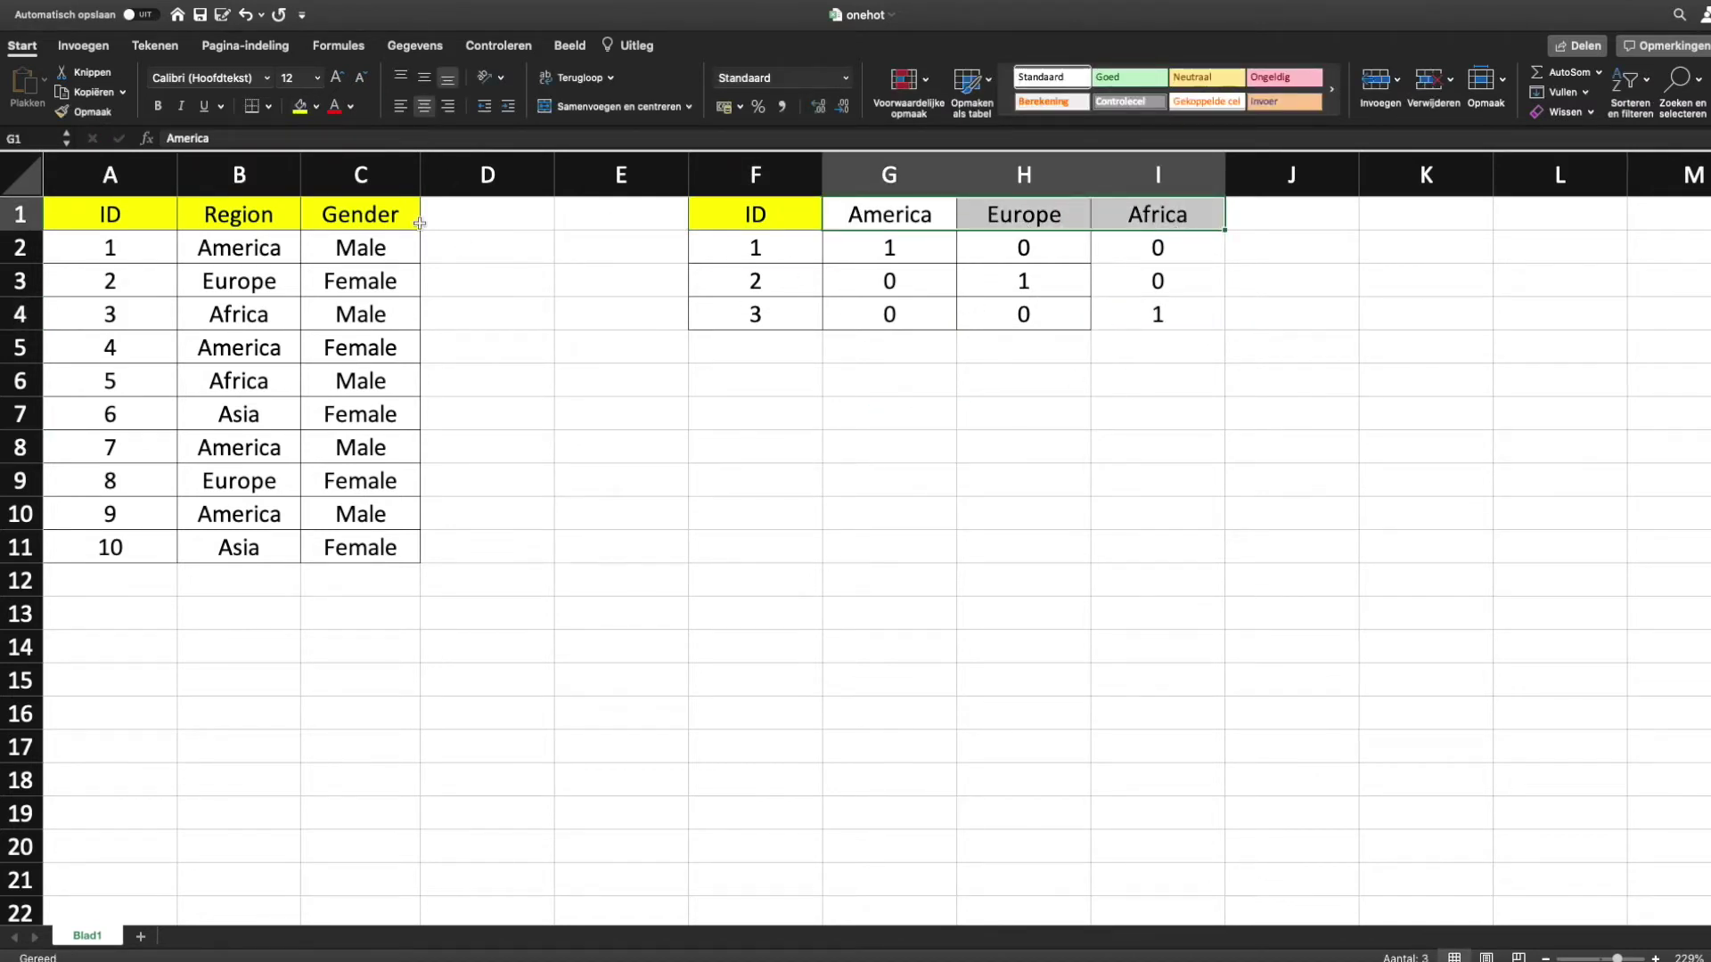
{"action": "left_click", "coordinate": [300, 106]}
{"action": "left_click", "coordinate": [756, 446]}
- Apply All Borders to every cell of F1:I4
{"action": "left_click_drag", "start_coordinate": [1167, 308], "coordinate": [786, 169]}
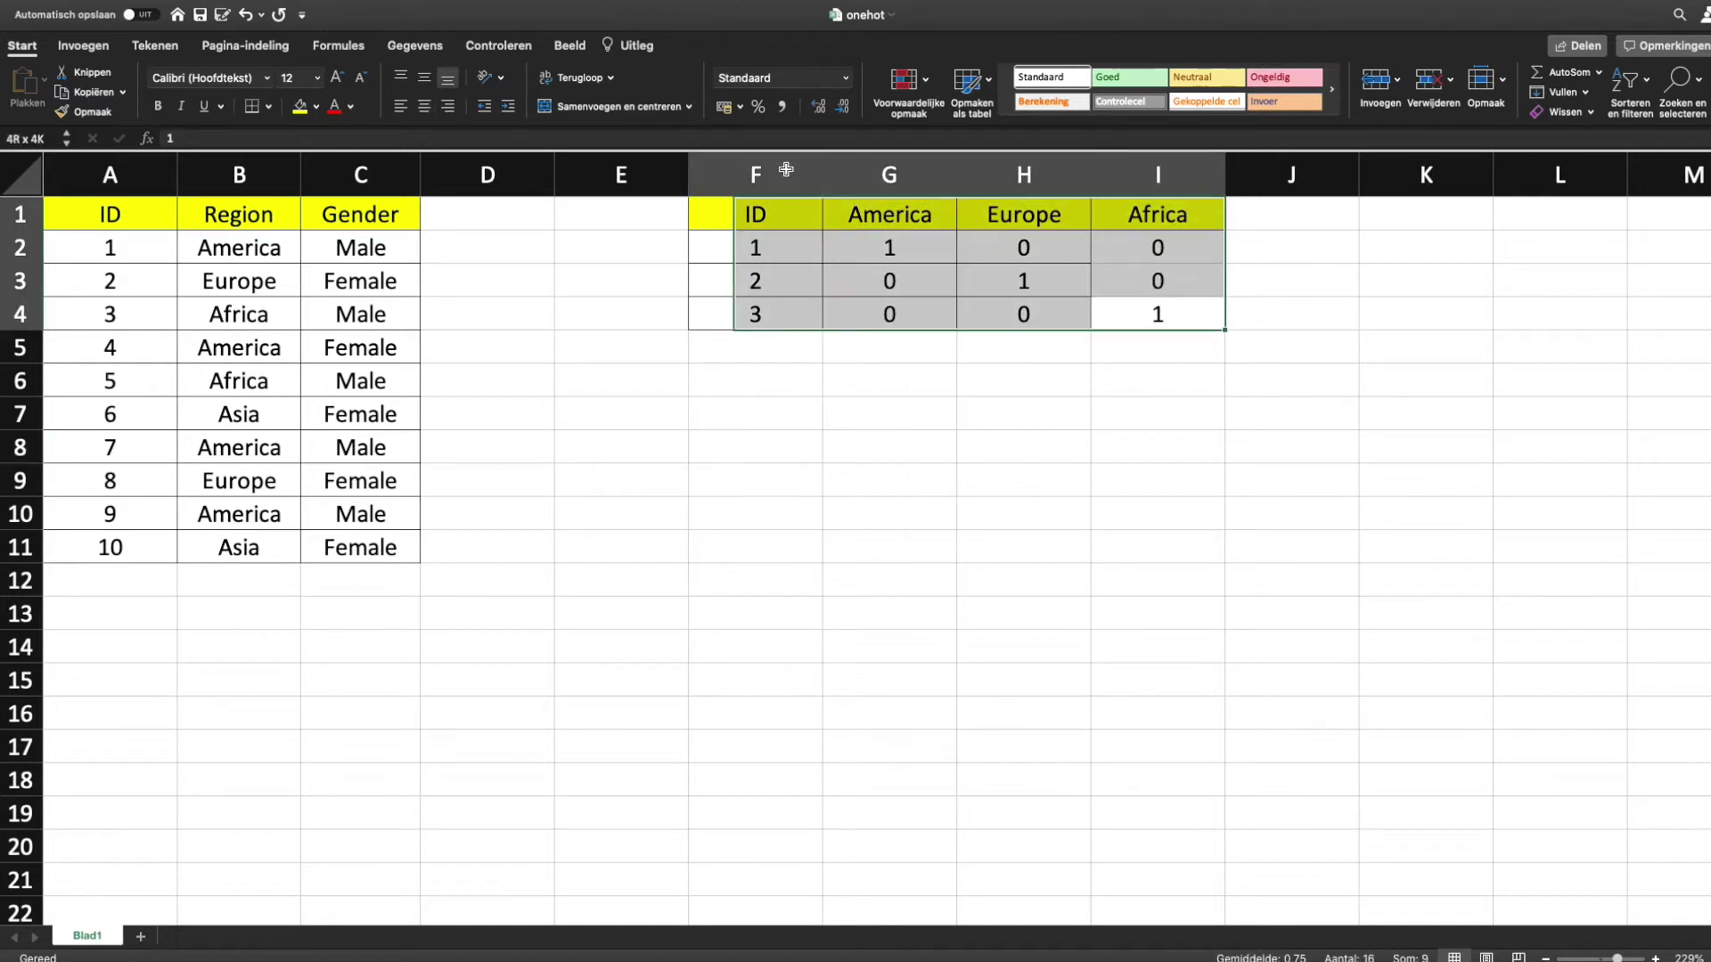
{"action": "left_click", "coordinate": [268, 106]}
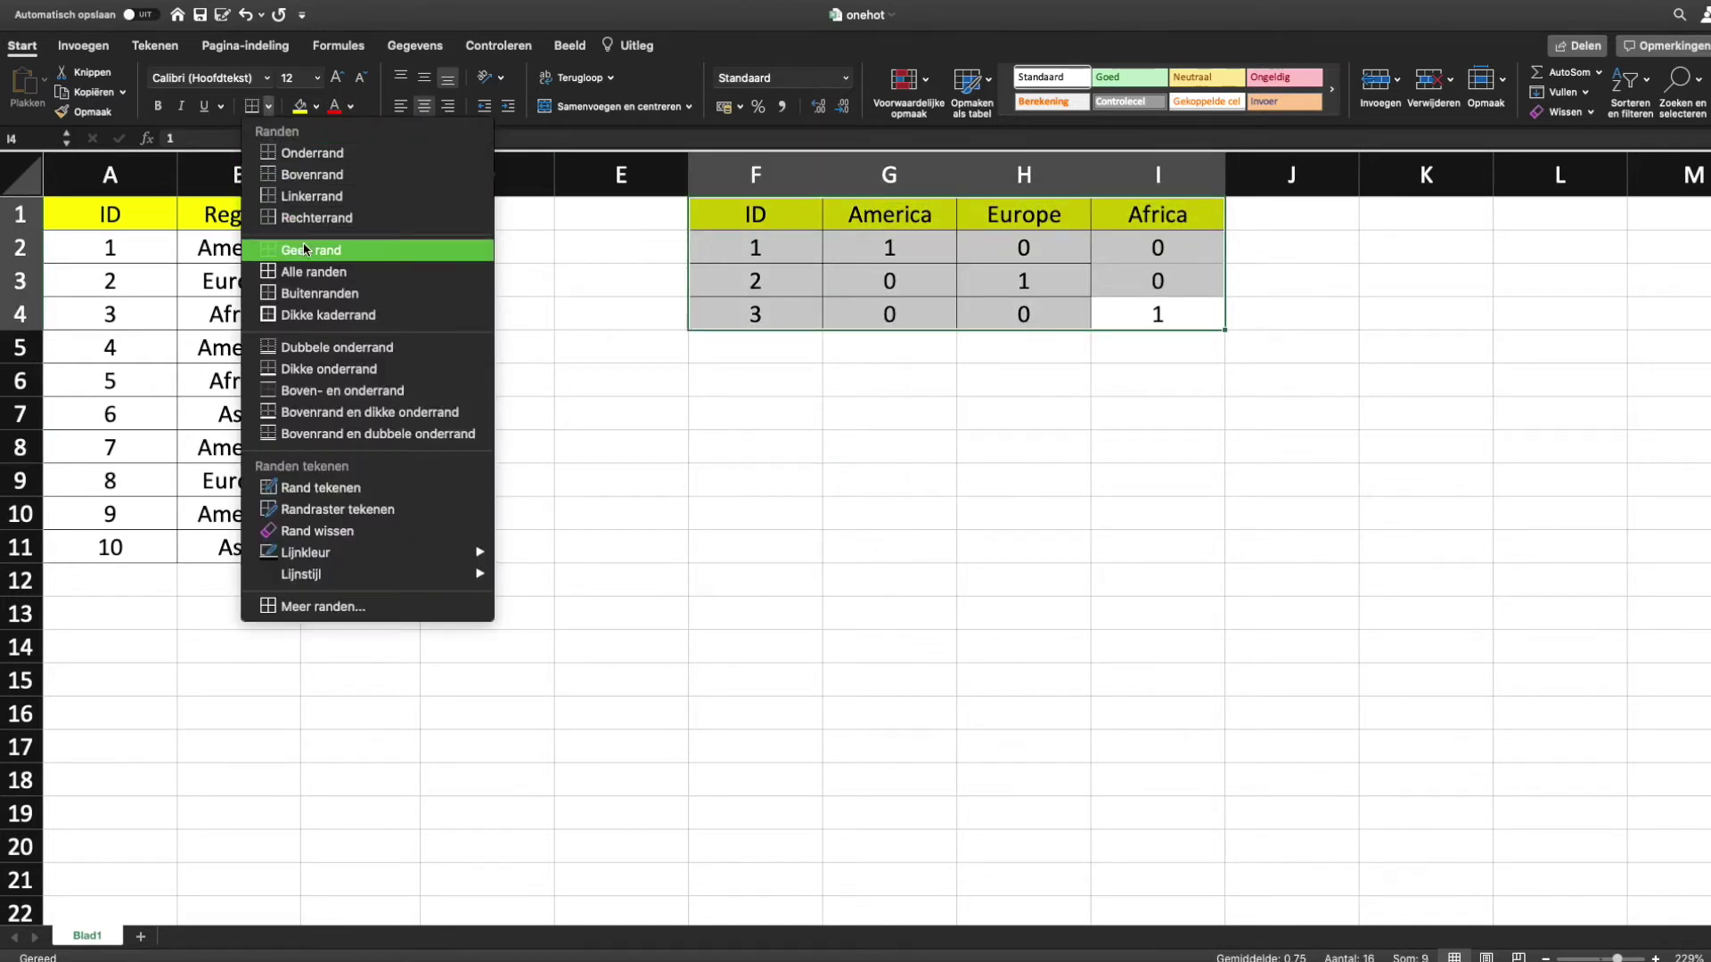
{"action": "left_click", "coordinate": [307, 271]}
{"action": "left_click", "coordinate": [717, 446]}
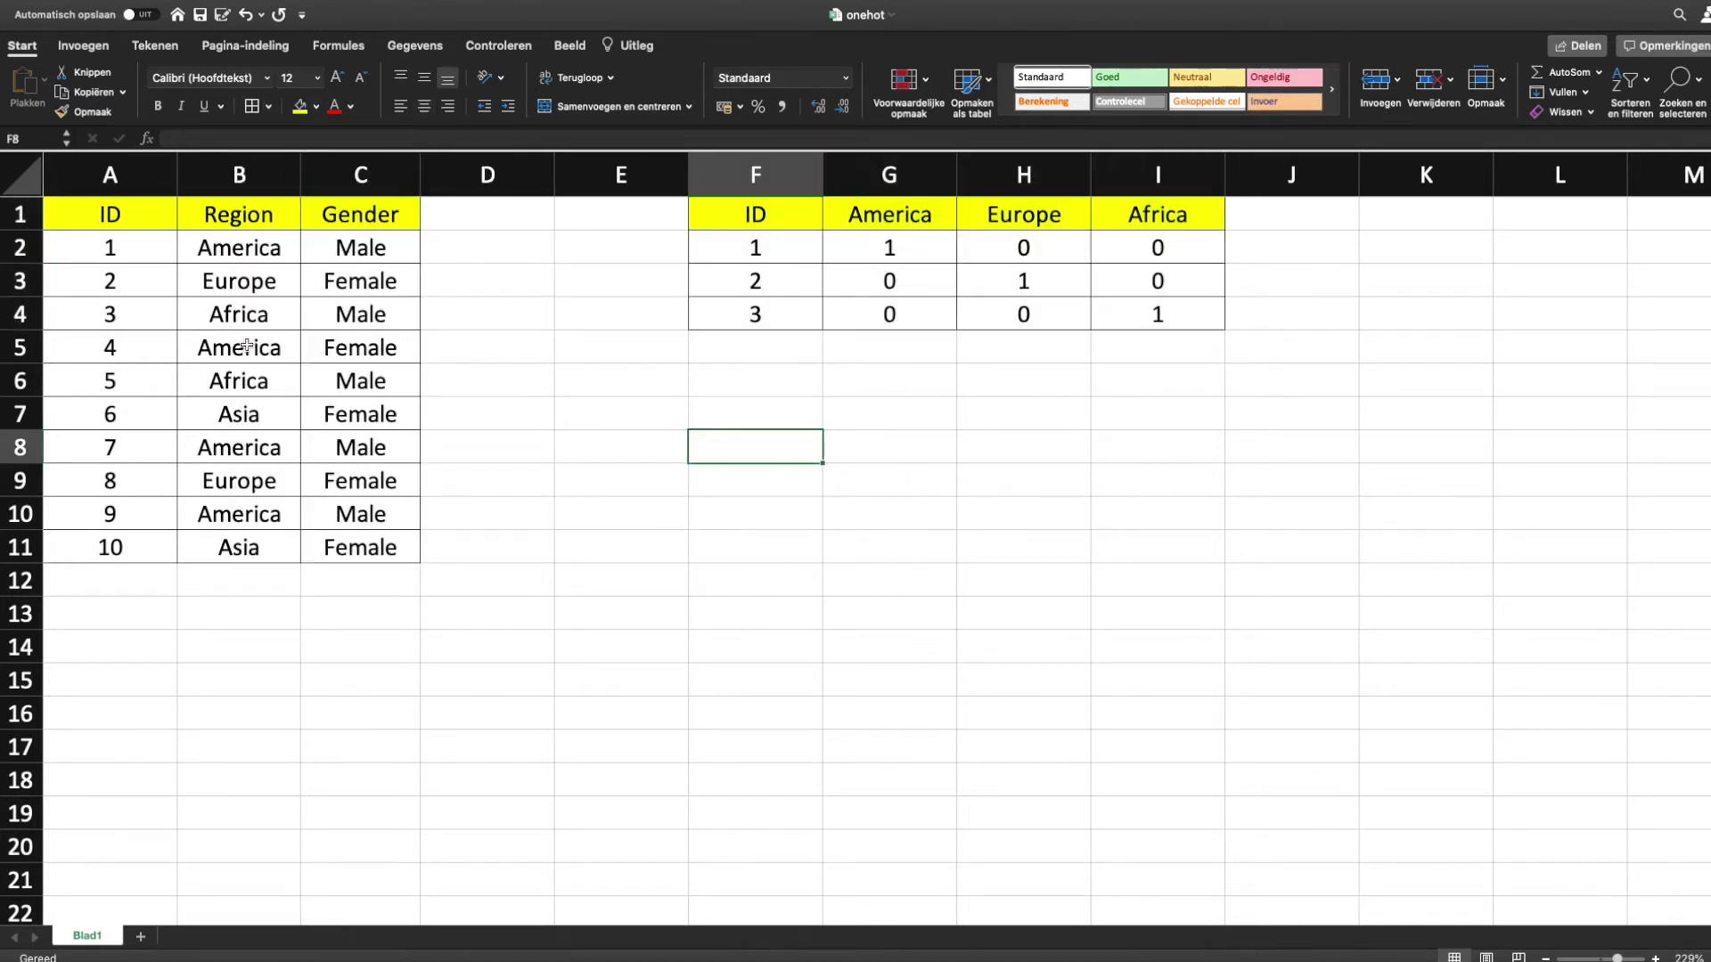
{"action": "left_click", "coordinate": [357, 217]}
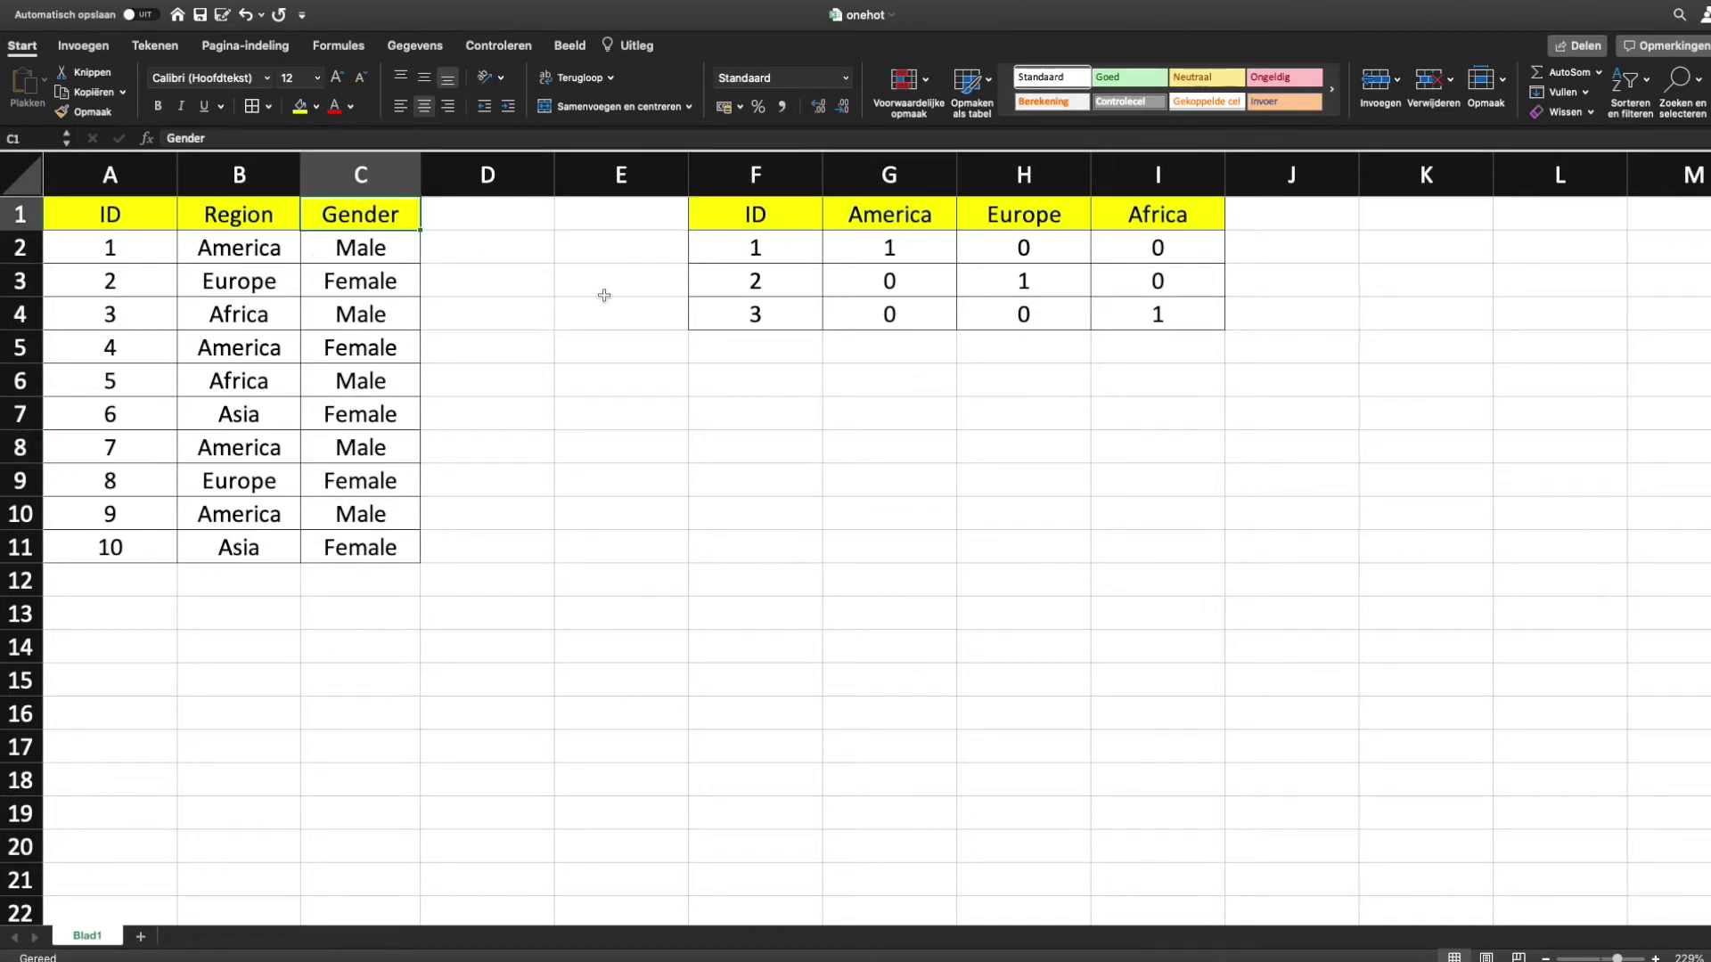
- Add the headings Male in J1 and Female in K1
{"action": "left_click", "coordinate": [1294, 215]}
{"action": "type", "text": "Male"}
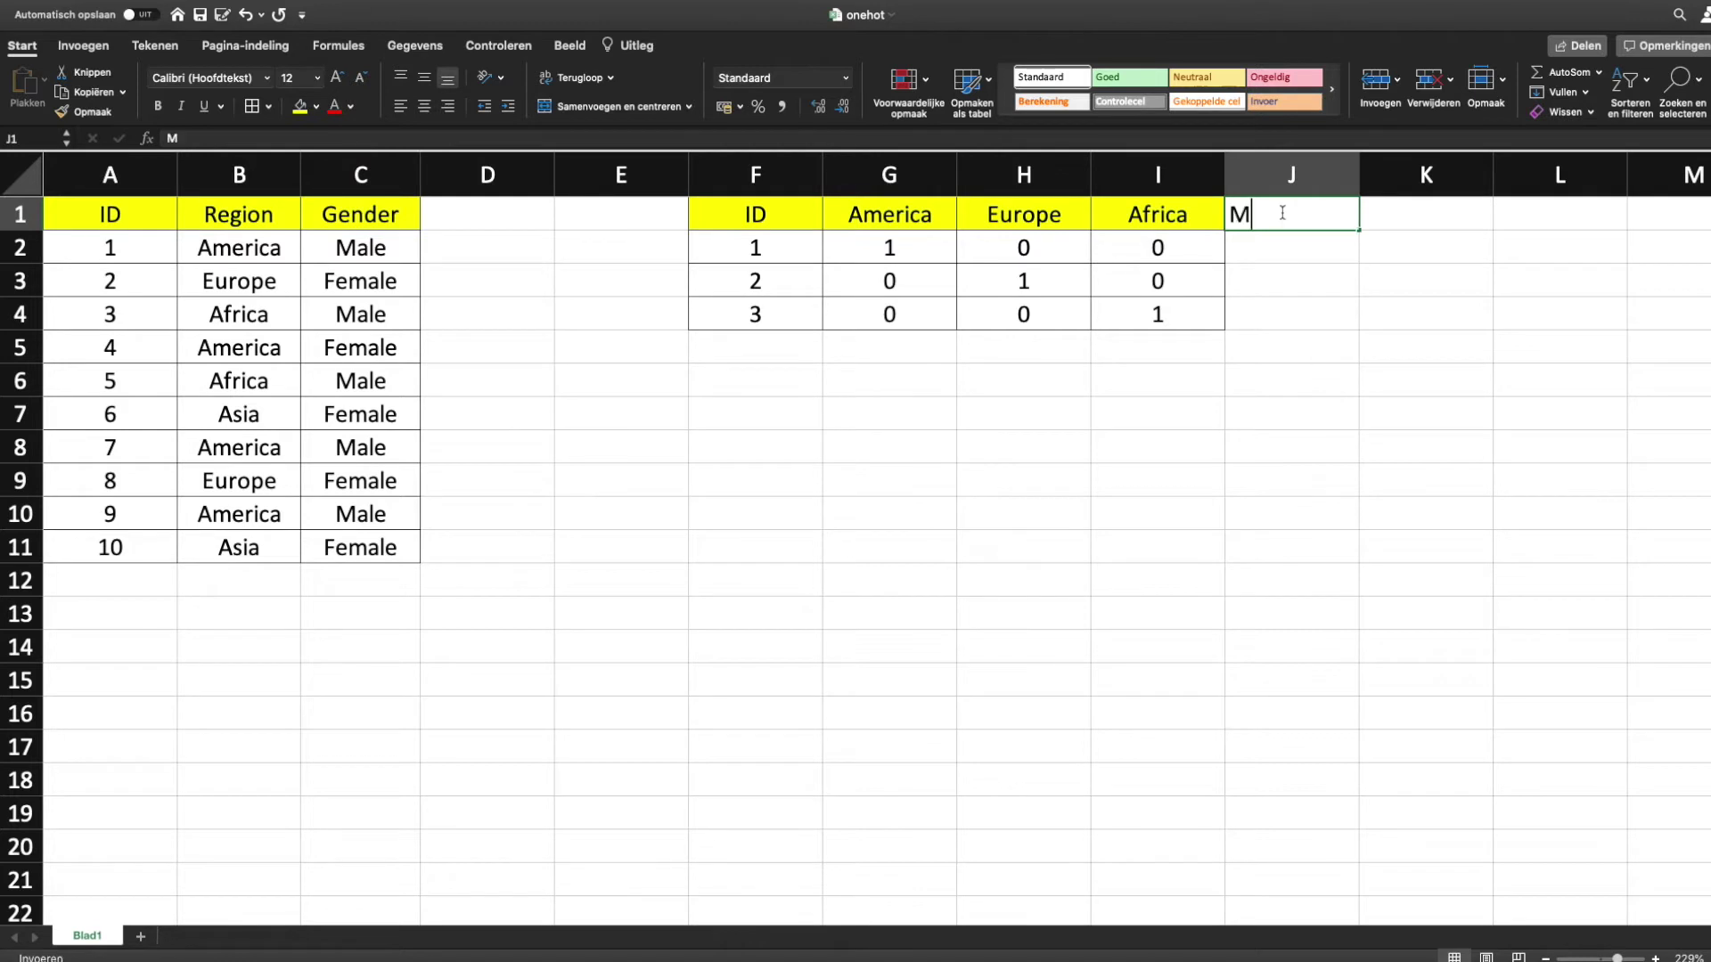
{"action": "key", "text": "Return"}
{"action": "key", "text": "Right"}
{"action": "key", "text": "Down"}
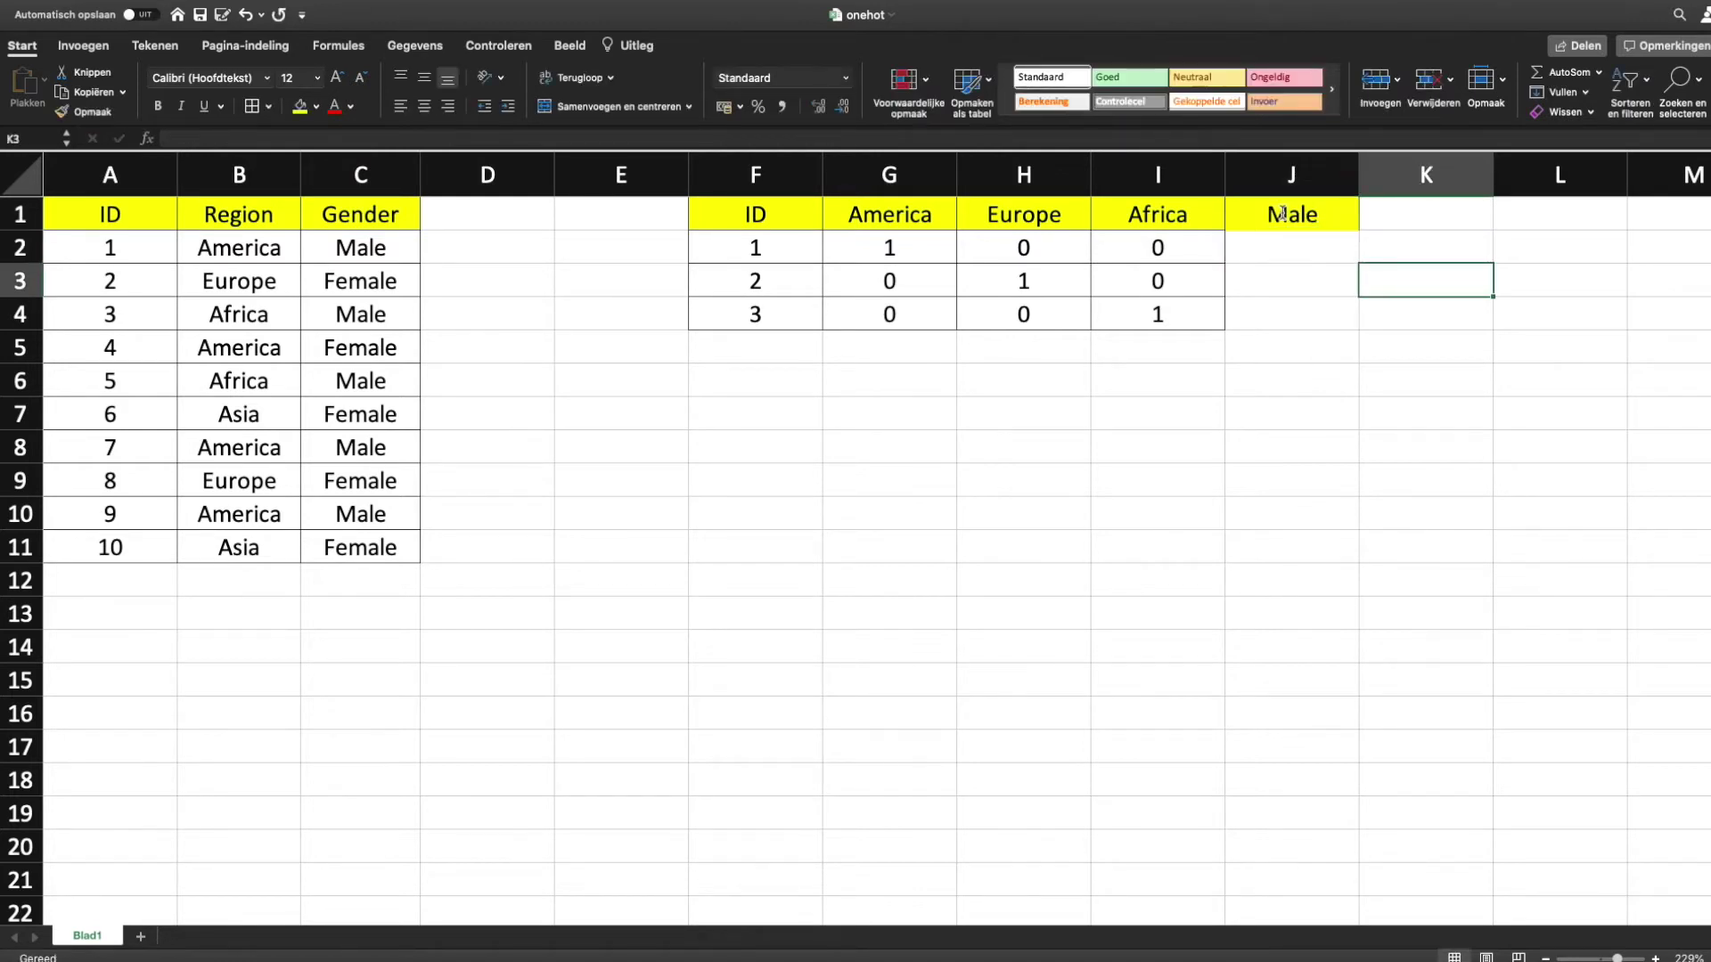
{"action": "key", "text": "Up"}
{"action": "key", "text": "Up"}
{"action": "type", "text": "Fe"}
{"action": "type", "text": "male"}
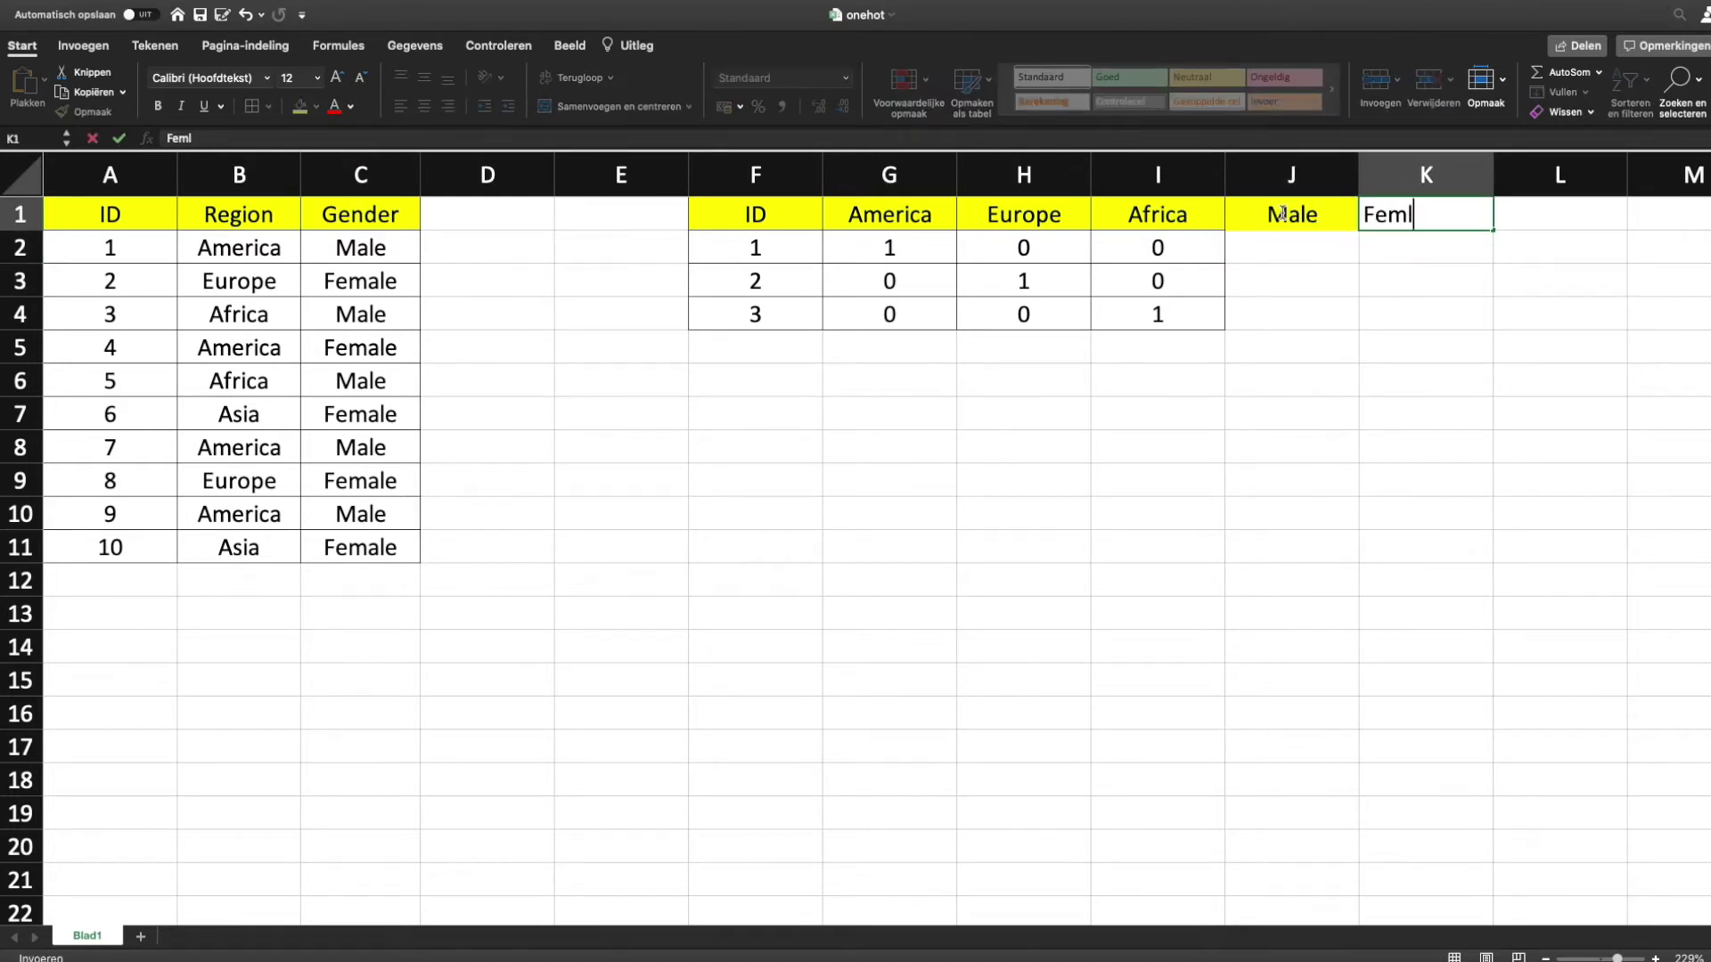
{"action": "key", "text": "Return"}
- Enter 1, 0 for ID 1 and 0, 1 for ID 2 under Male and Female
{"action": "key", "text": "Left"}
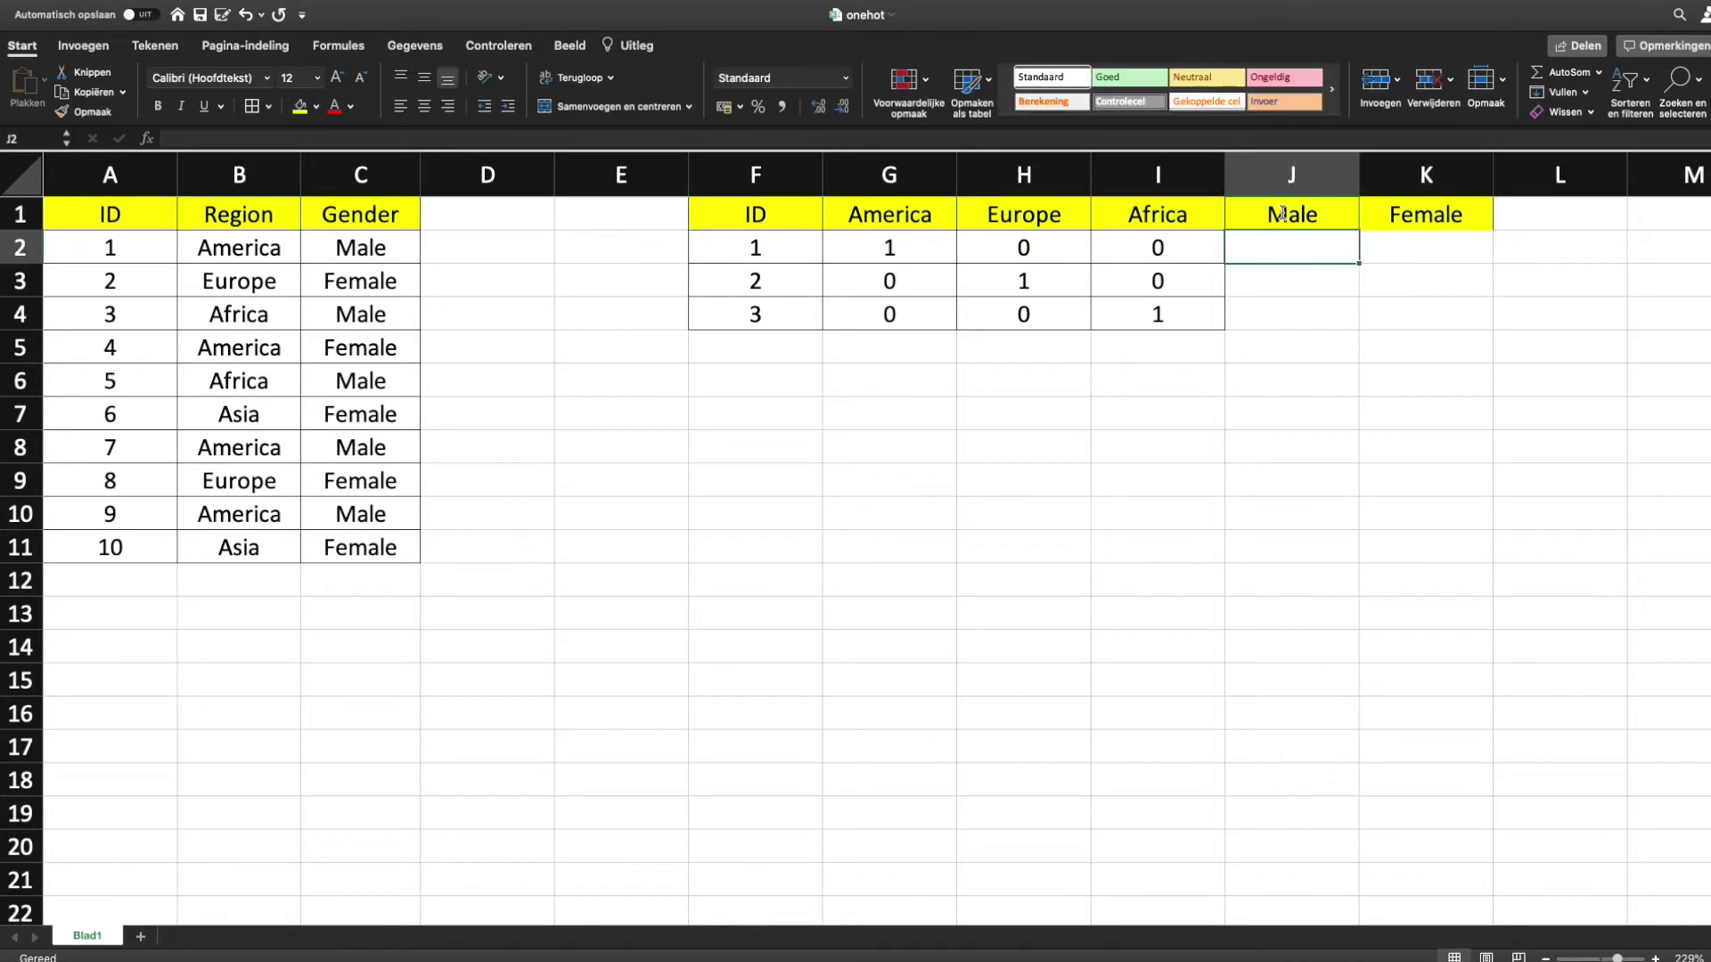
{"action": "type", "text": "1"}
{"action": "key", "text": "Tab"}
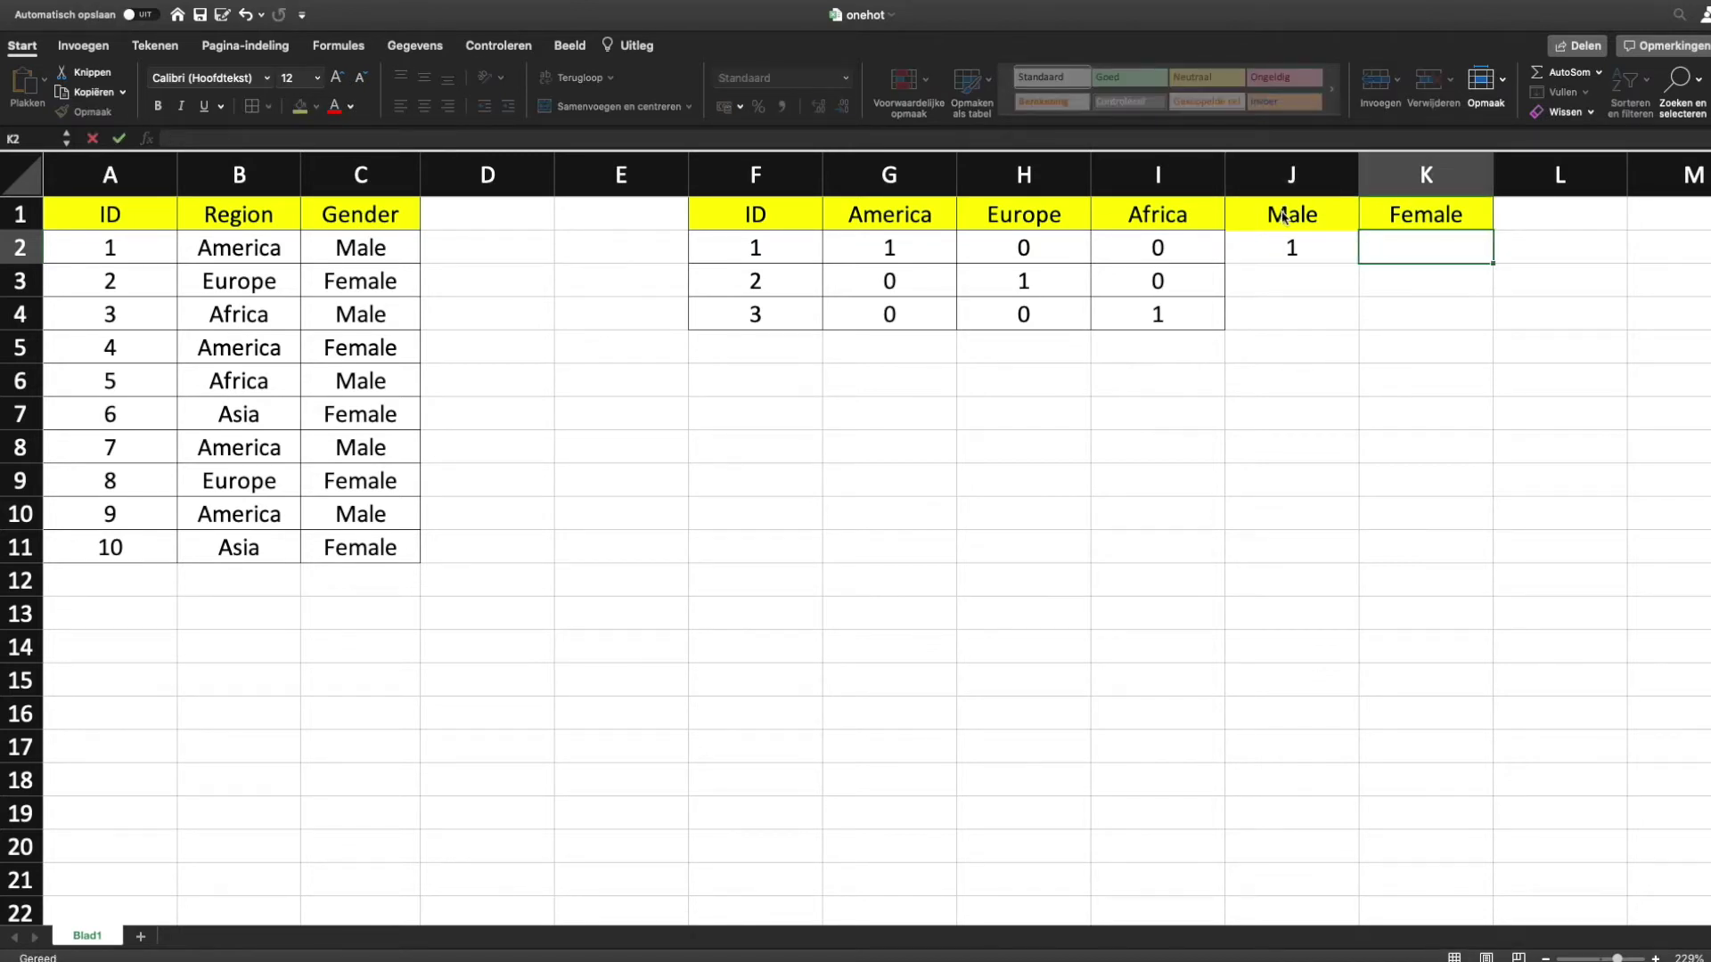
{"action": "type", "text": "0"}
{"action": "key", "text": "Return"}
{"action": "key", "text": "Left"}
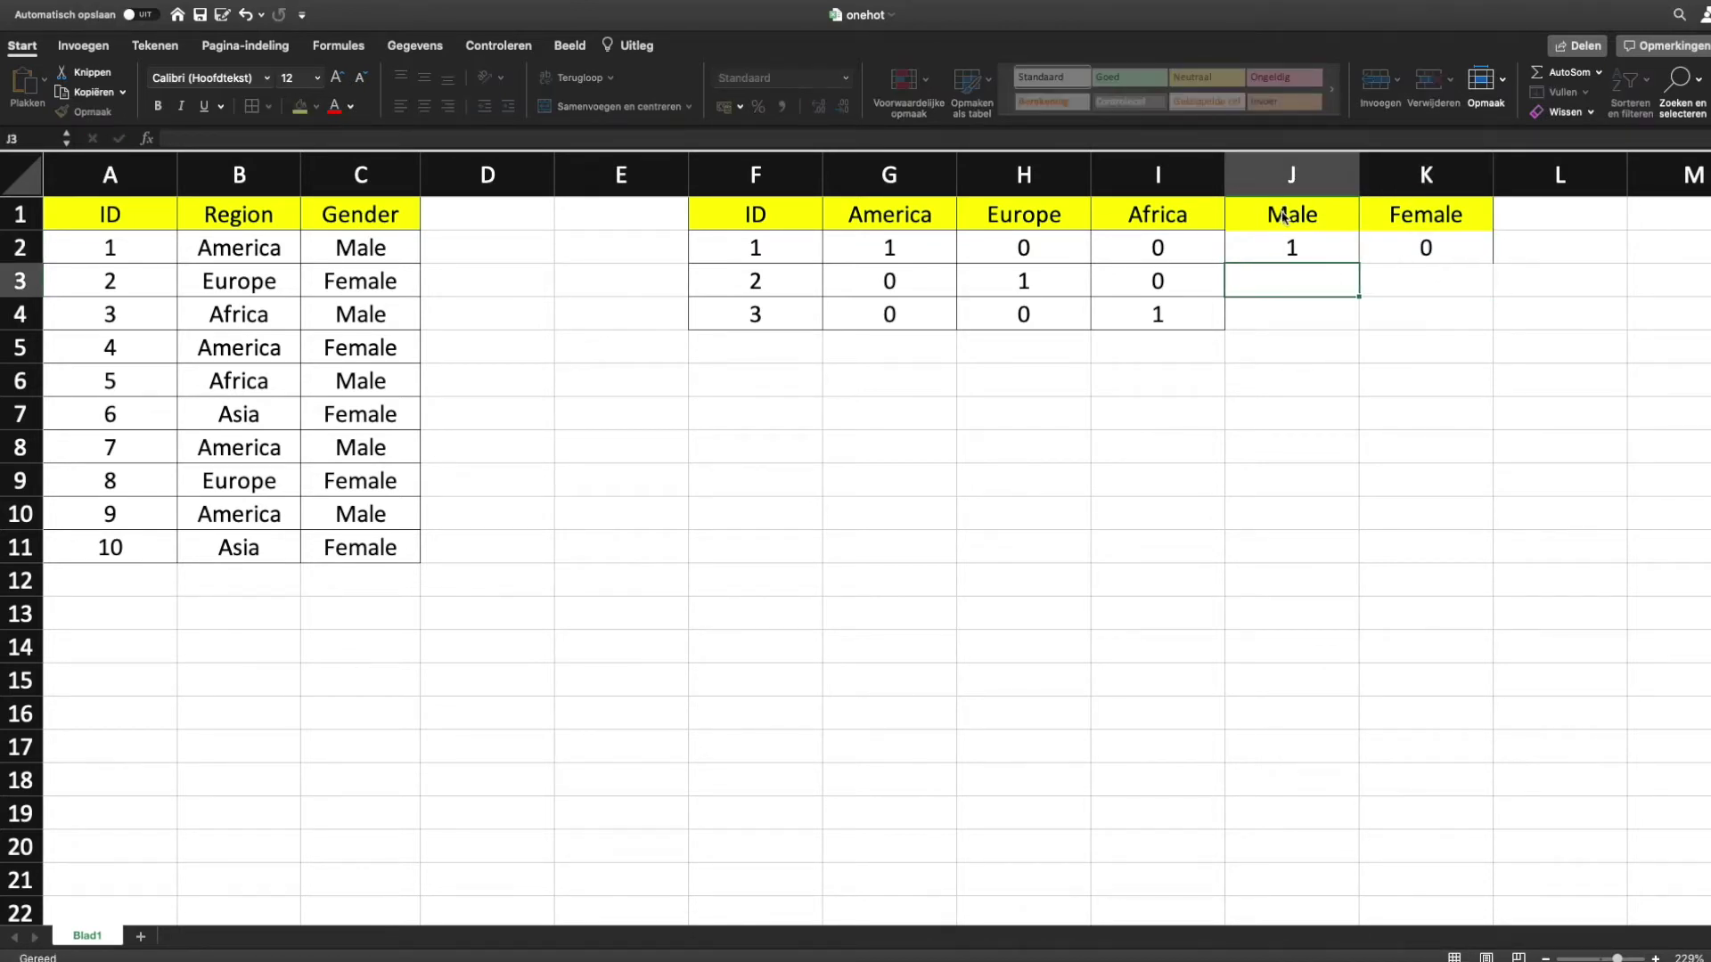
{"action": "type", "text": "0"}
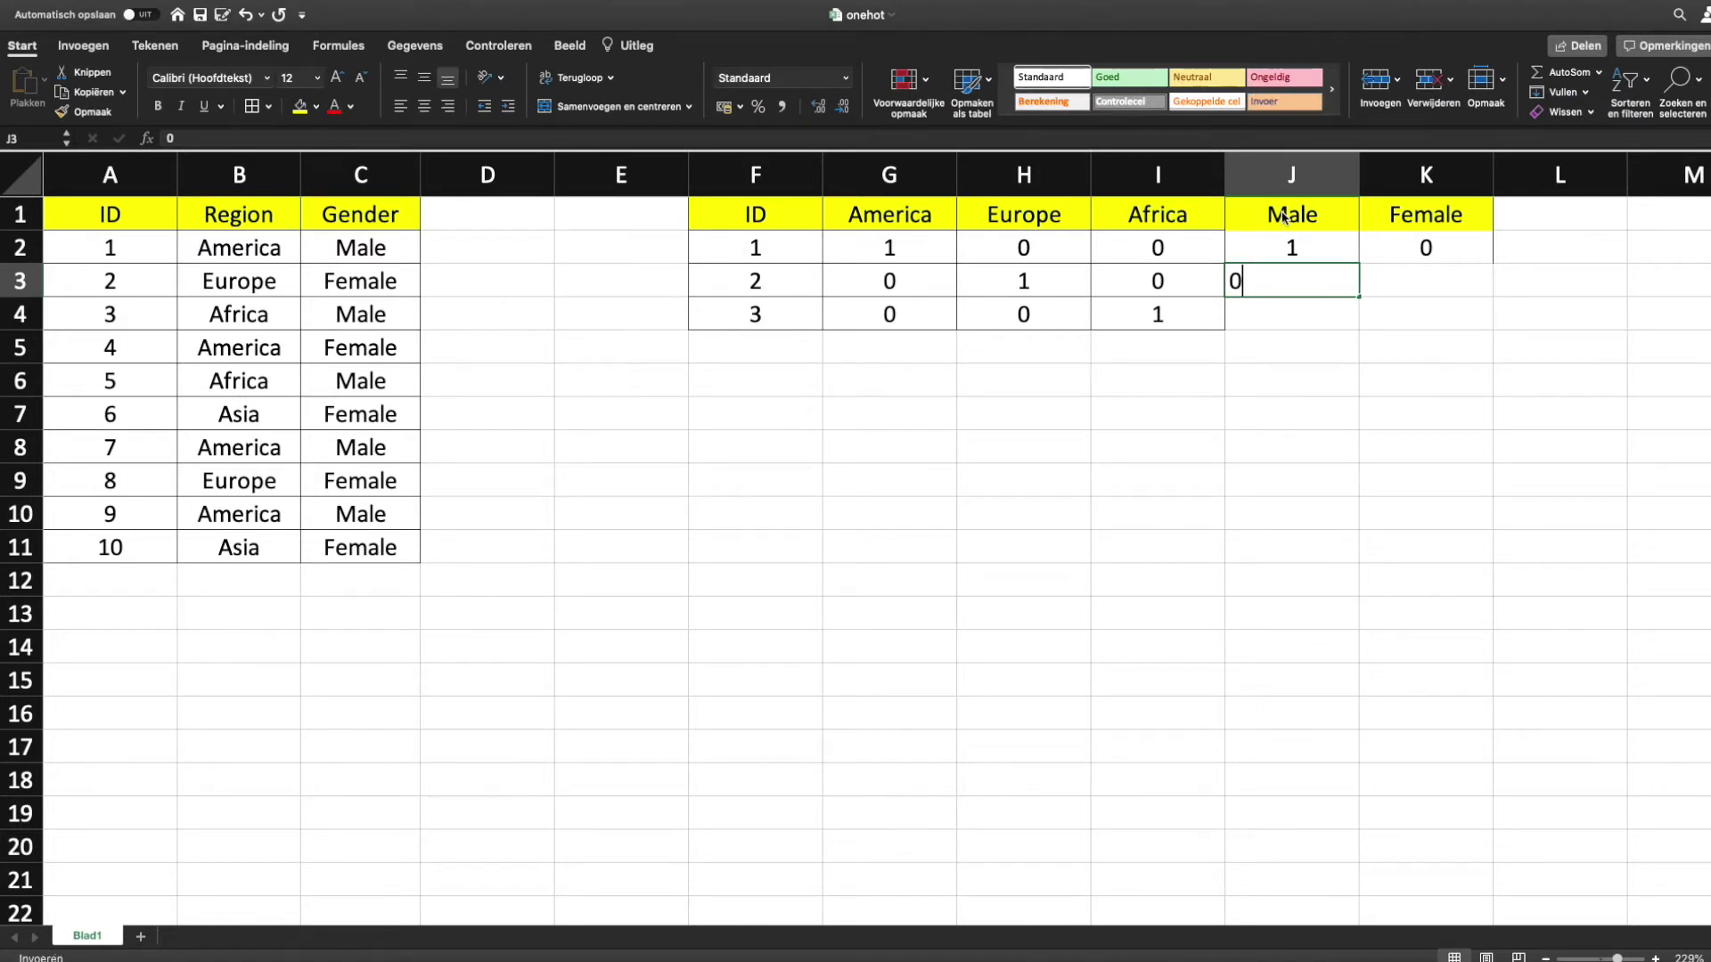
{"action": "key", "text": "Tab"}
{"action": "type", "text": "1"}
{"action": "key", "text": "Return"}
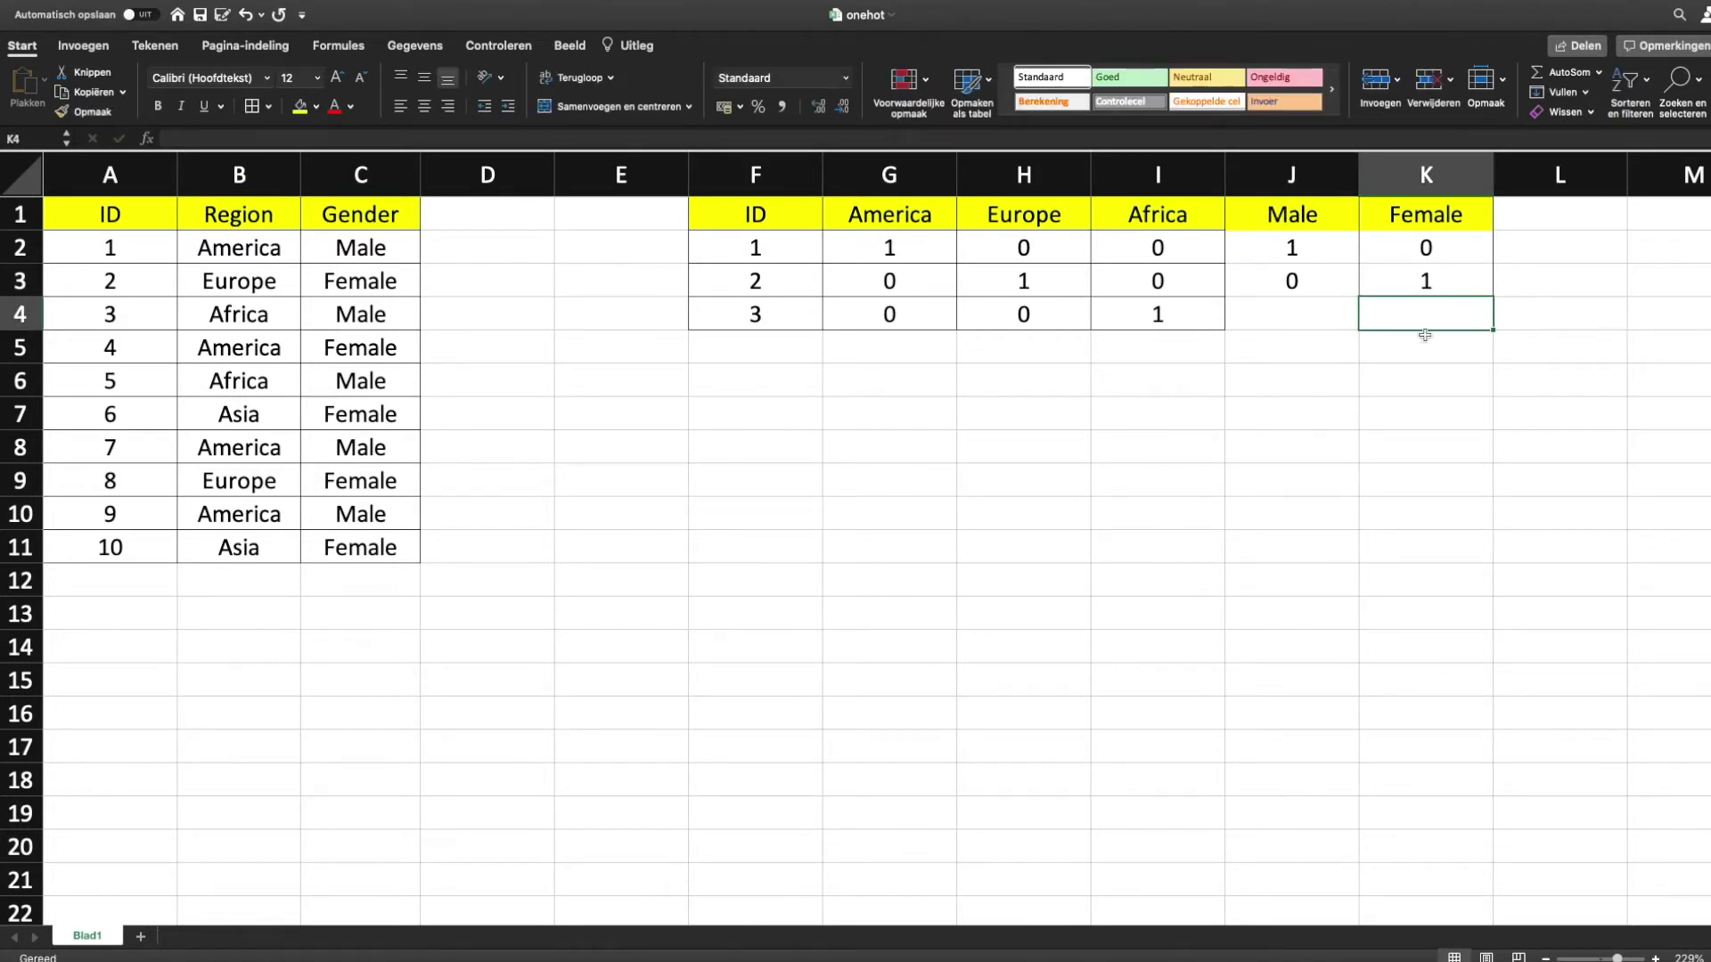
- Add borders to the new Male and Female columns J1:K4
{"action": "left_click_drag", "start_coordinate": [1428, 308], "coordinate": [1279, 214]}
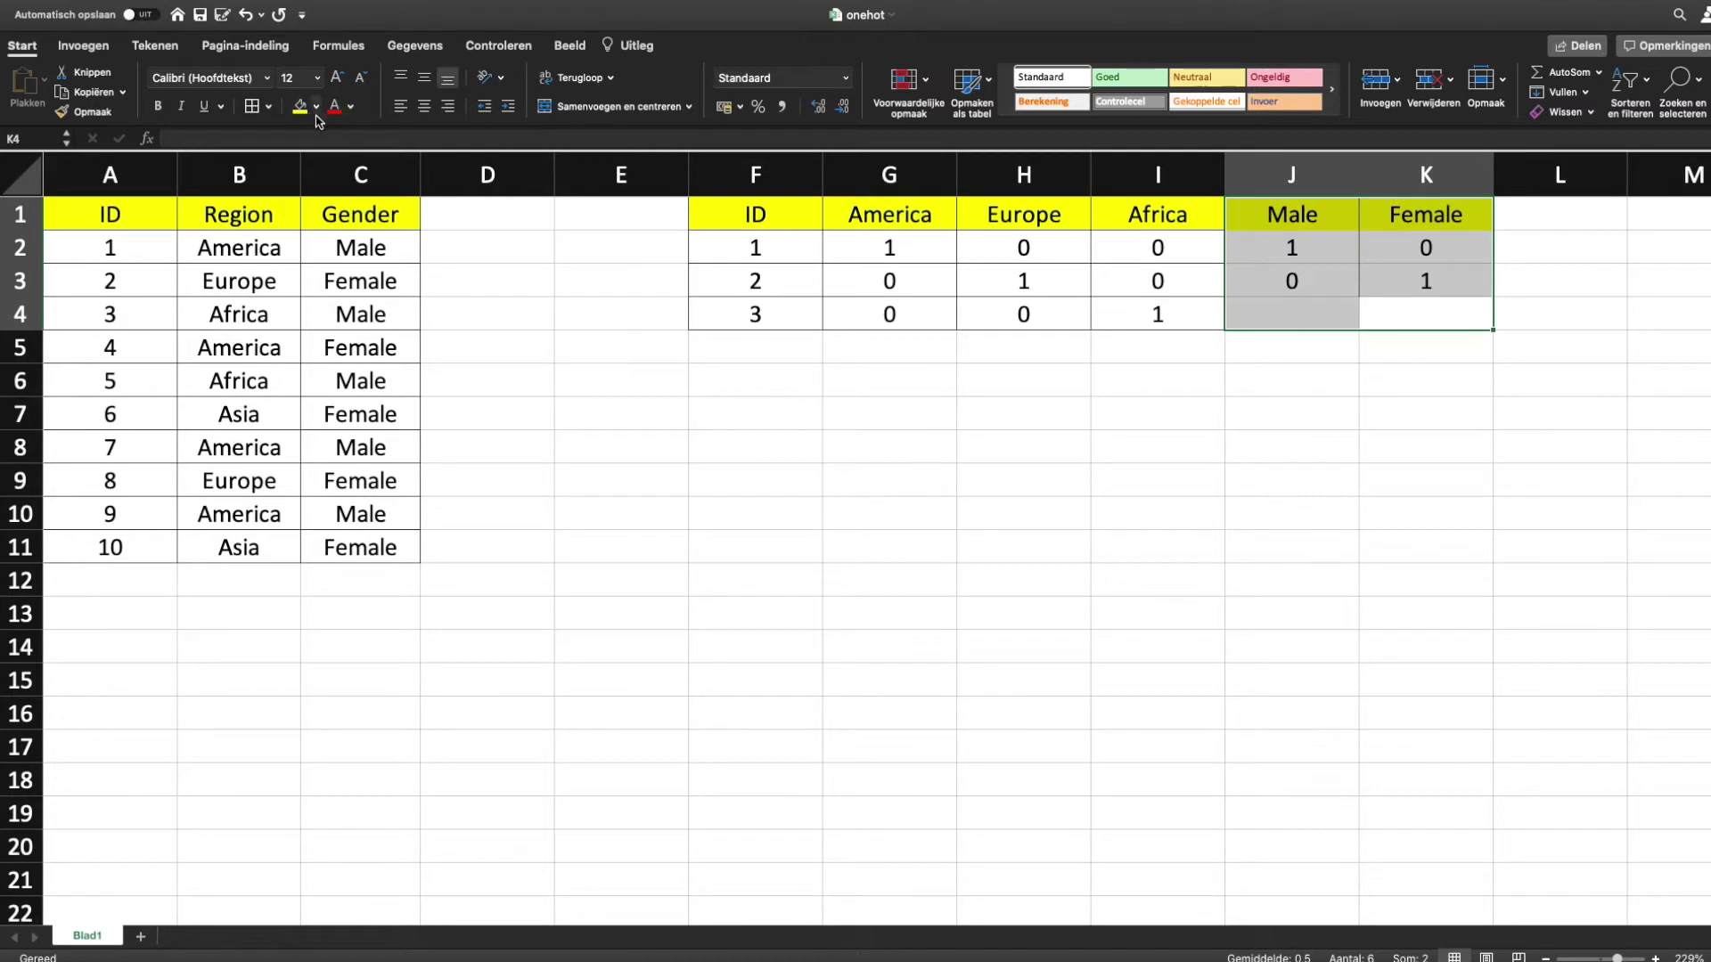
{"action": "left_click", "coordinate": [252, 106]}
{"action": "left_click", "coordinate": [794, 539]}
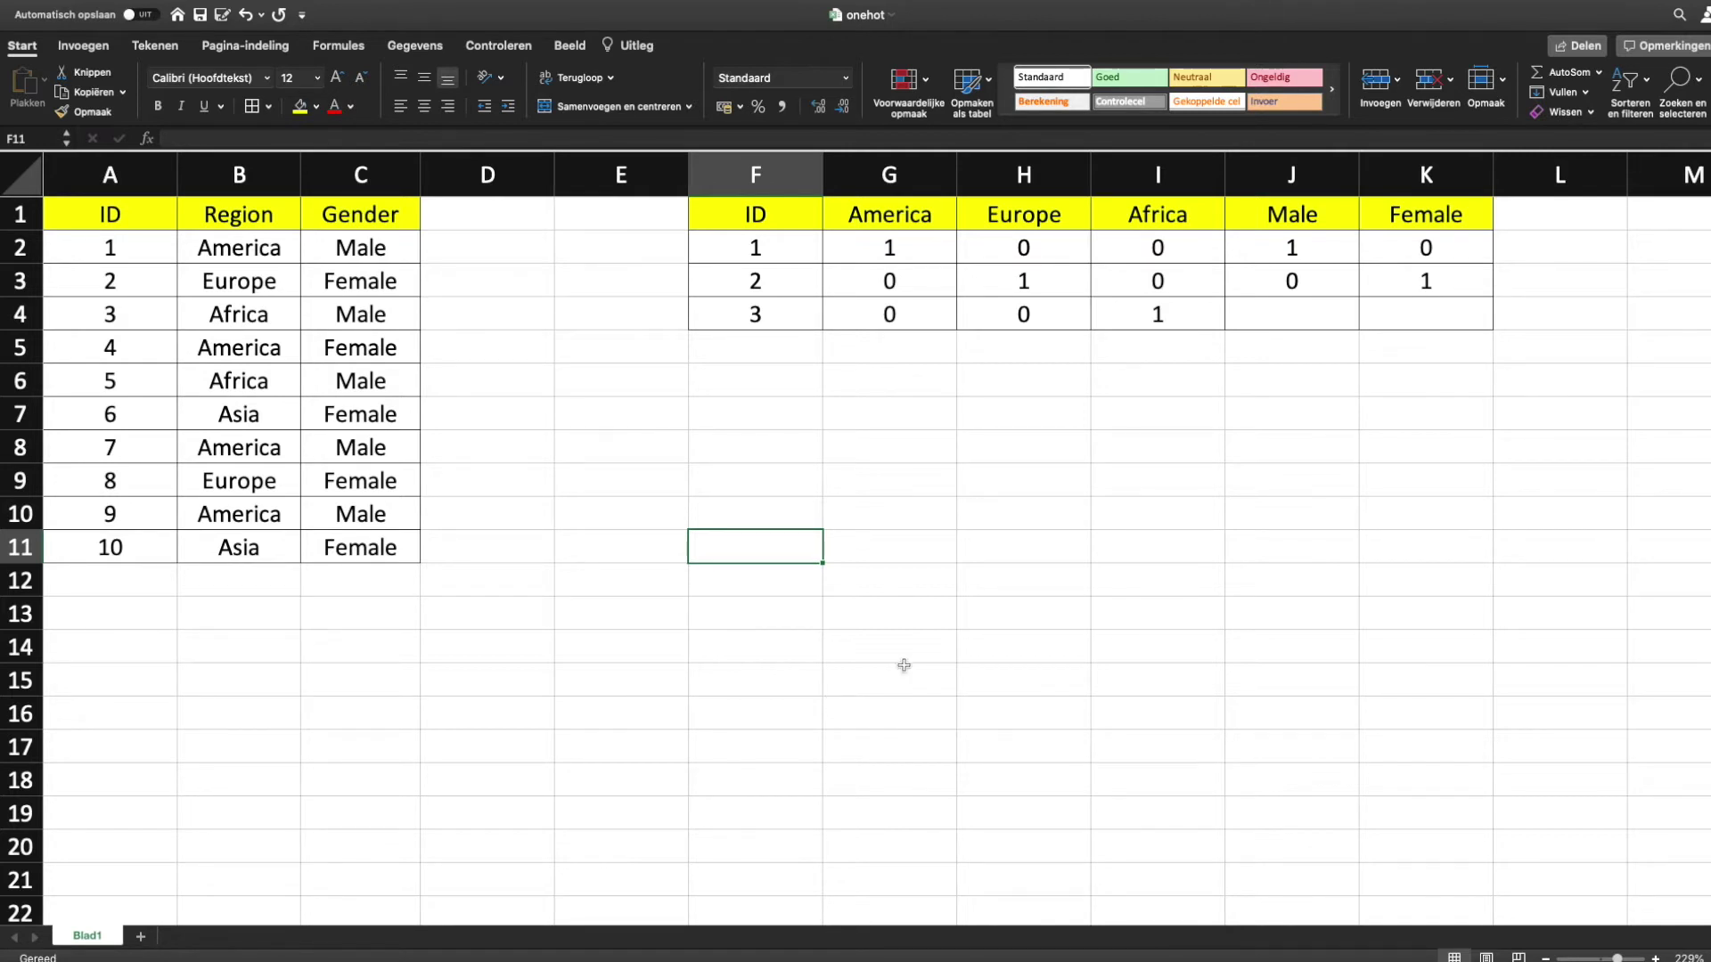
{"action": "mouse_move", "coordinate": [1458, 6]}
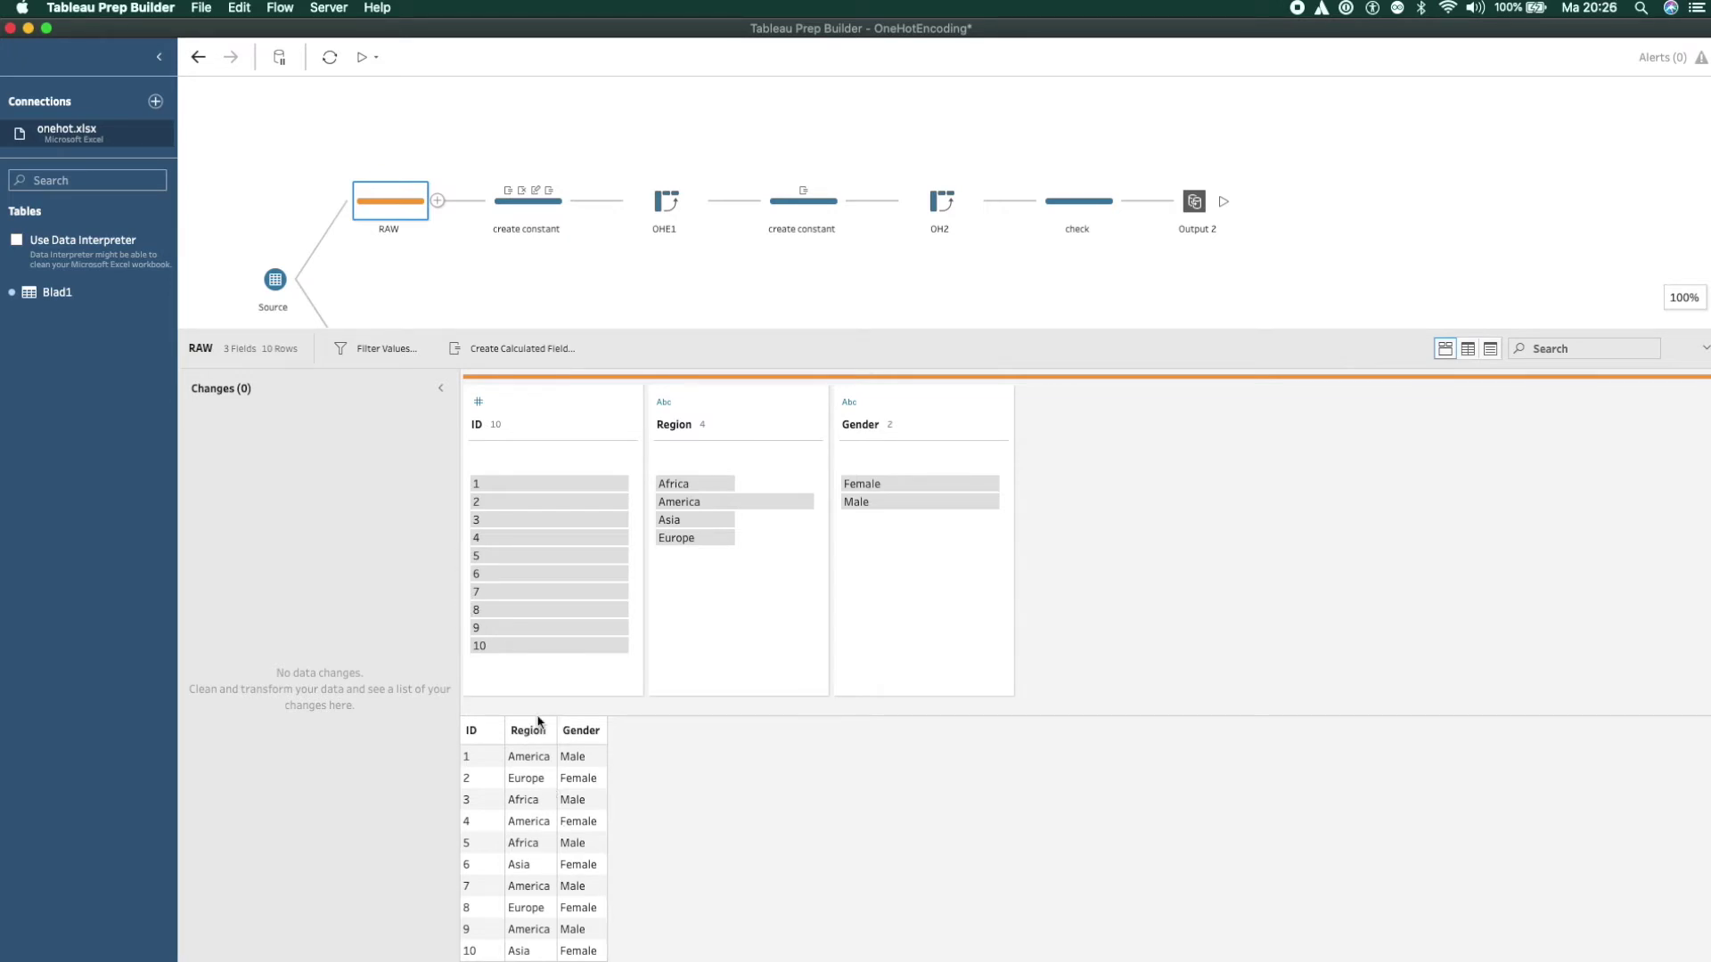
- Select the OHE1 pivot node to see Region pivoted into Asia, Europe, Africa and America
{"action": "left_click", "coordinate": [671, 205]}
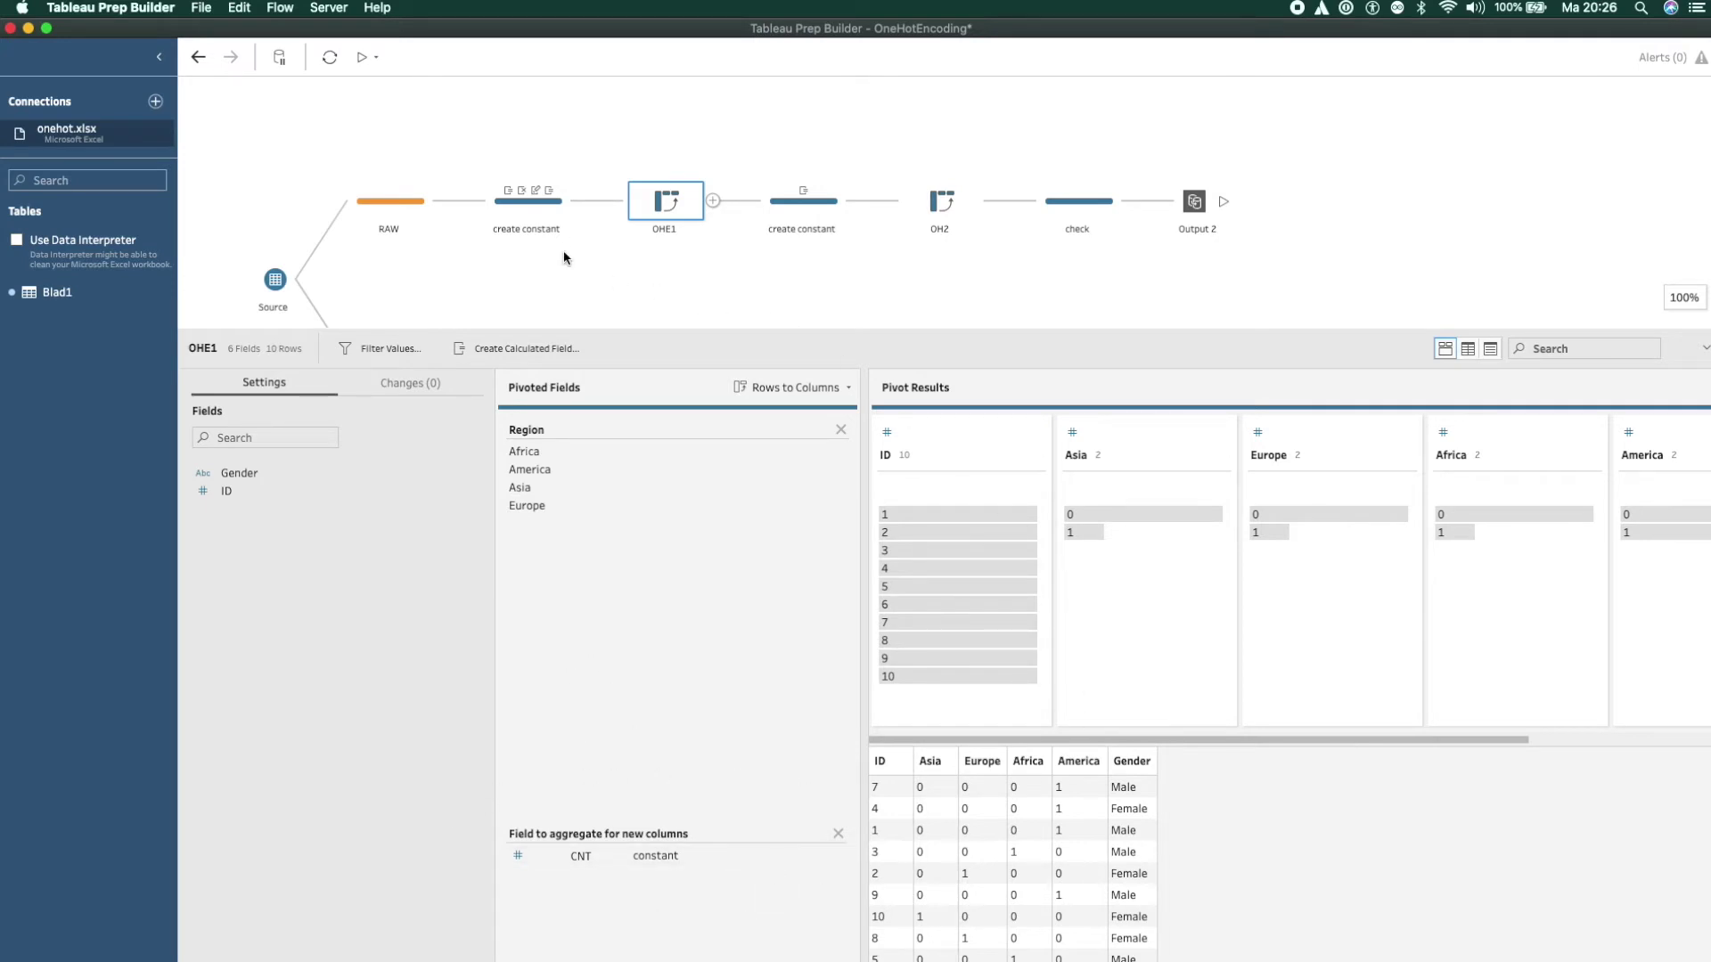
- Make the constant field OHE1's aggregated value and change its aggregation from SUM to Count
{"action": "left_click", "coordinate": [535, 219]}
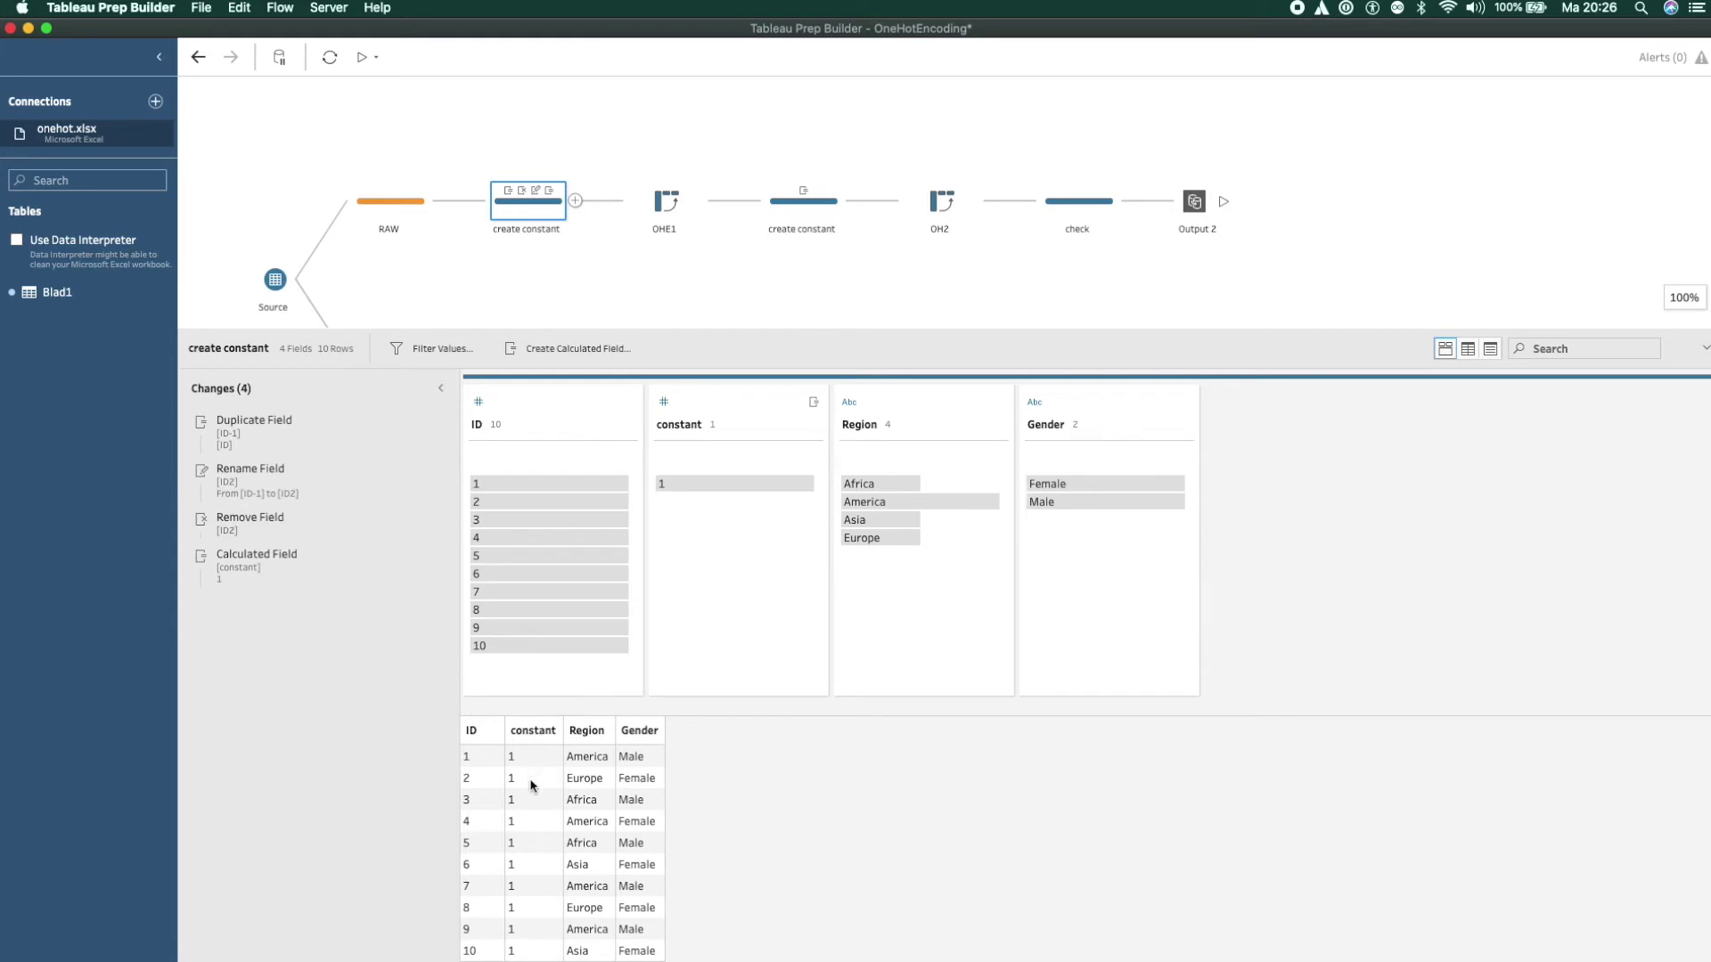
{"action": "left_click", "coordinate": [665, 203]}
{"action": "left_click", "coordinate": [838, 834]}
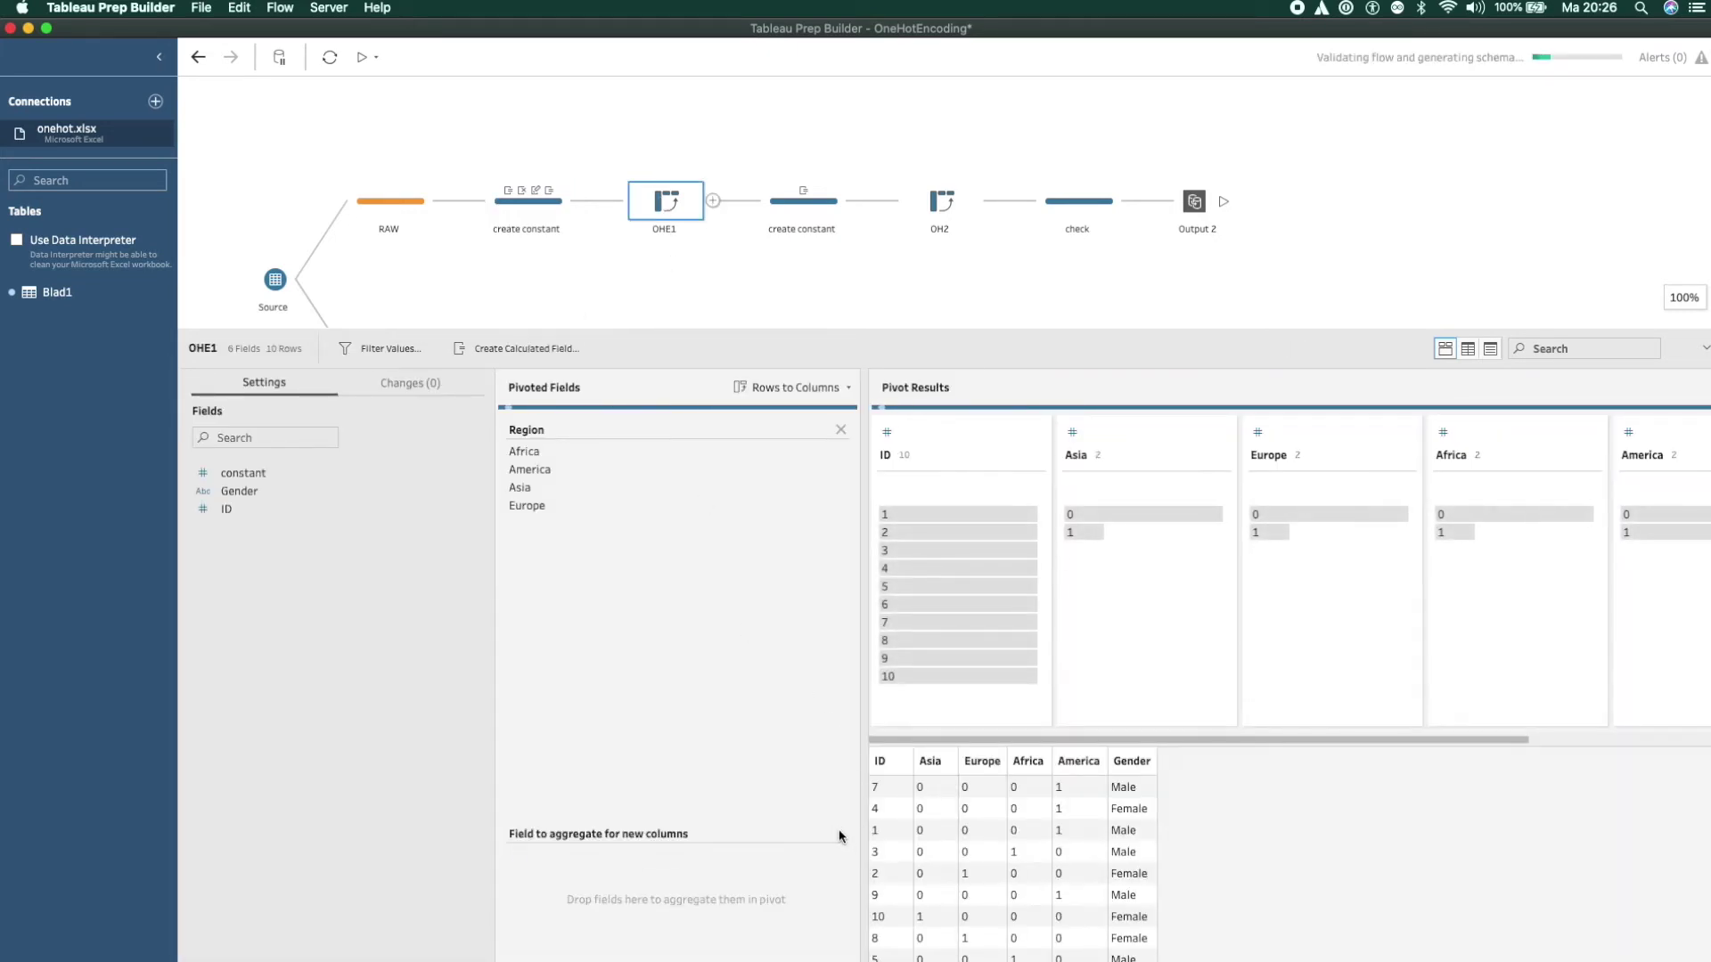
{"action": "left_click_drag", "start_coordinate": [247, 480], "coordinate": [597, 916]}
{"action": "left_click", "coordinate": [580, 857]}
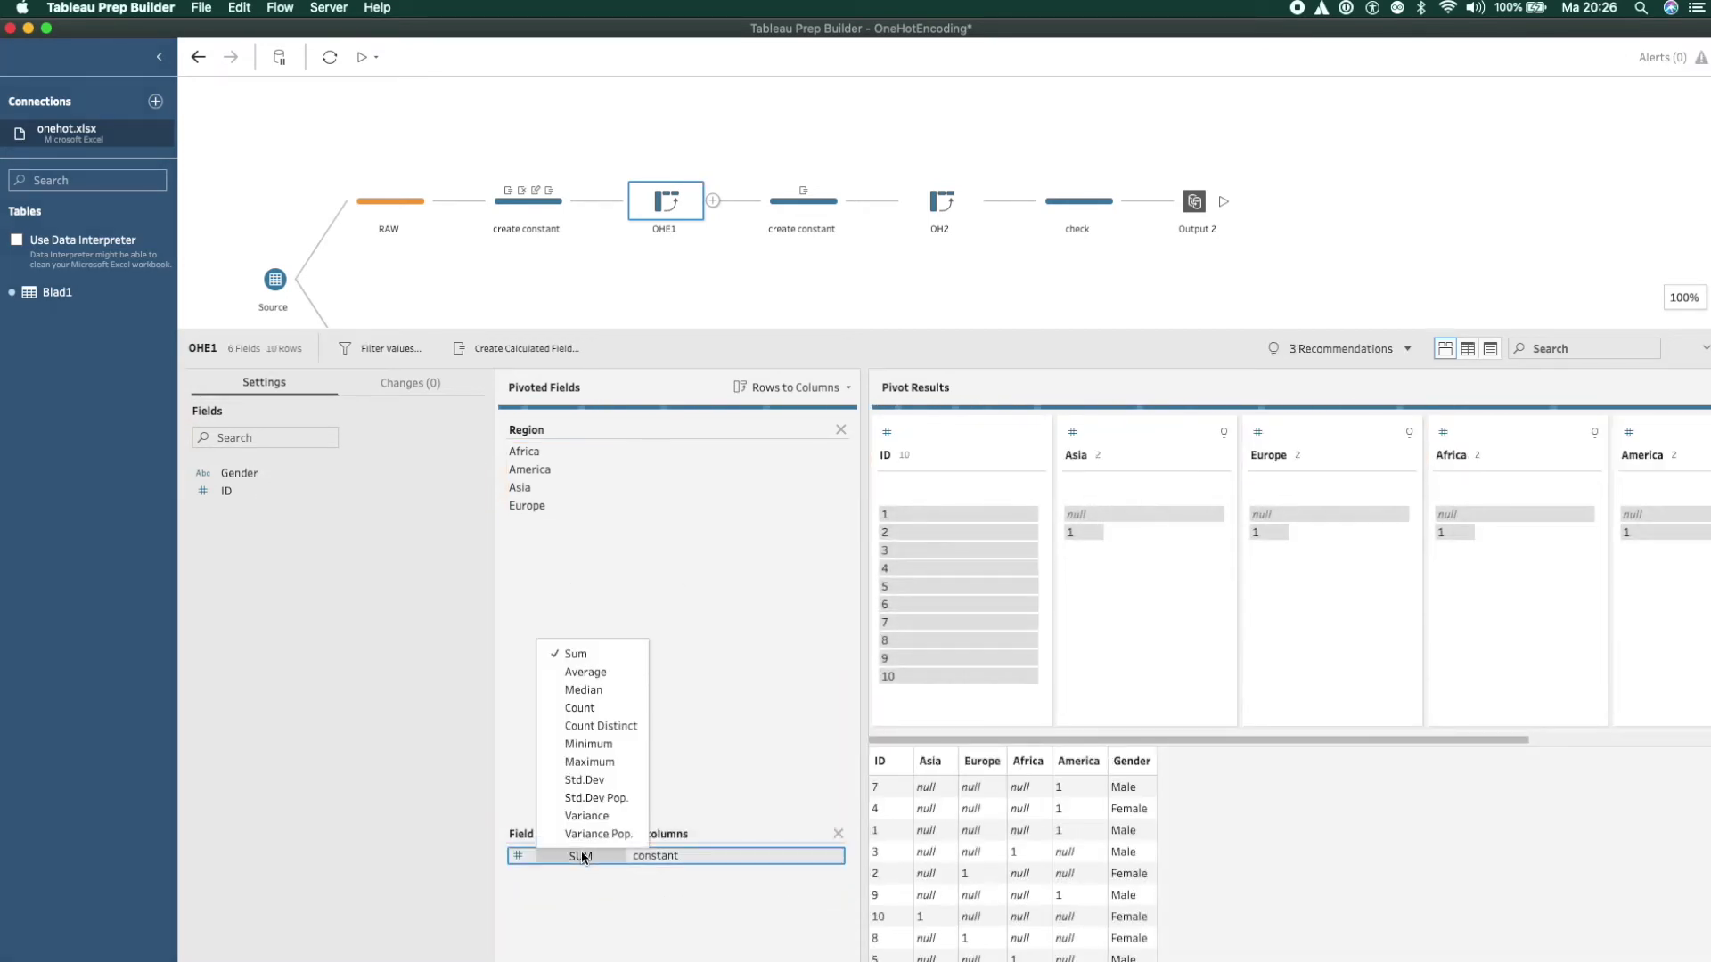
{"action": "left_click", "coordinate": [590, 708]}
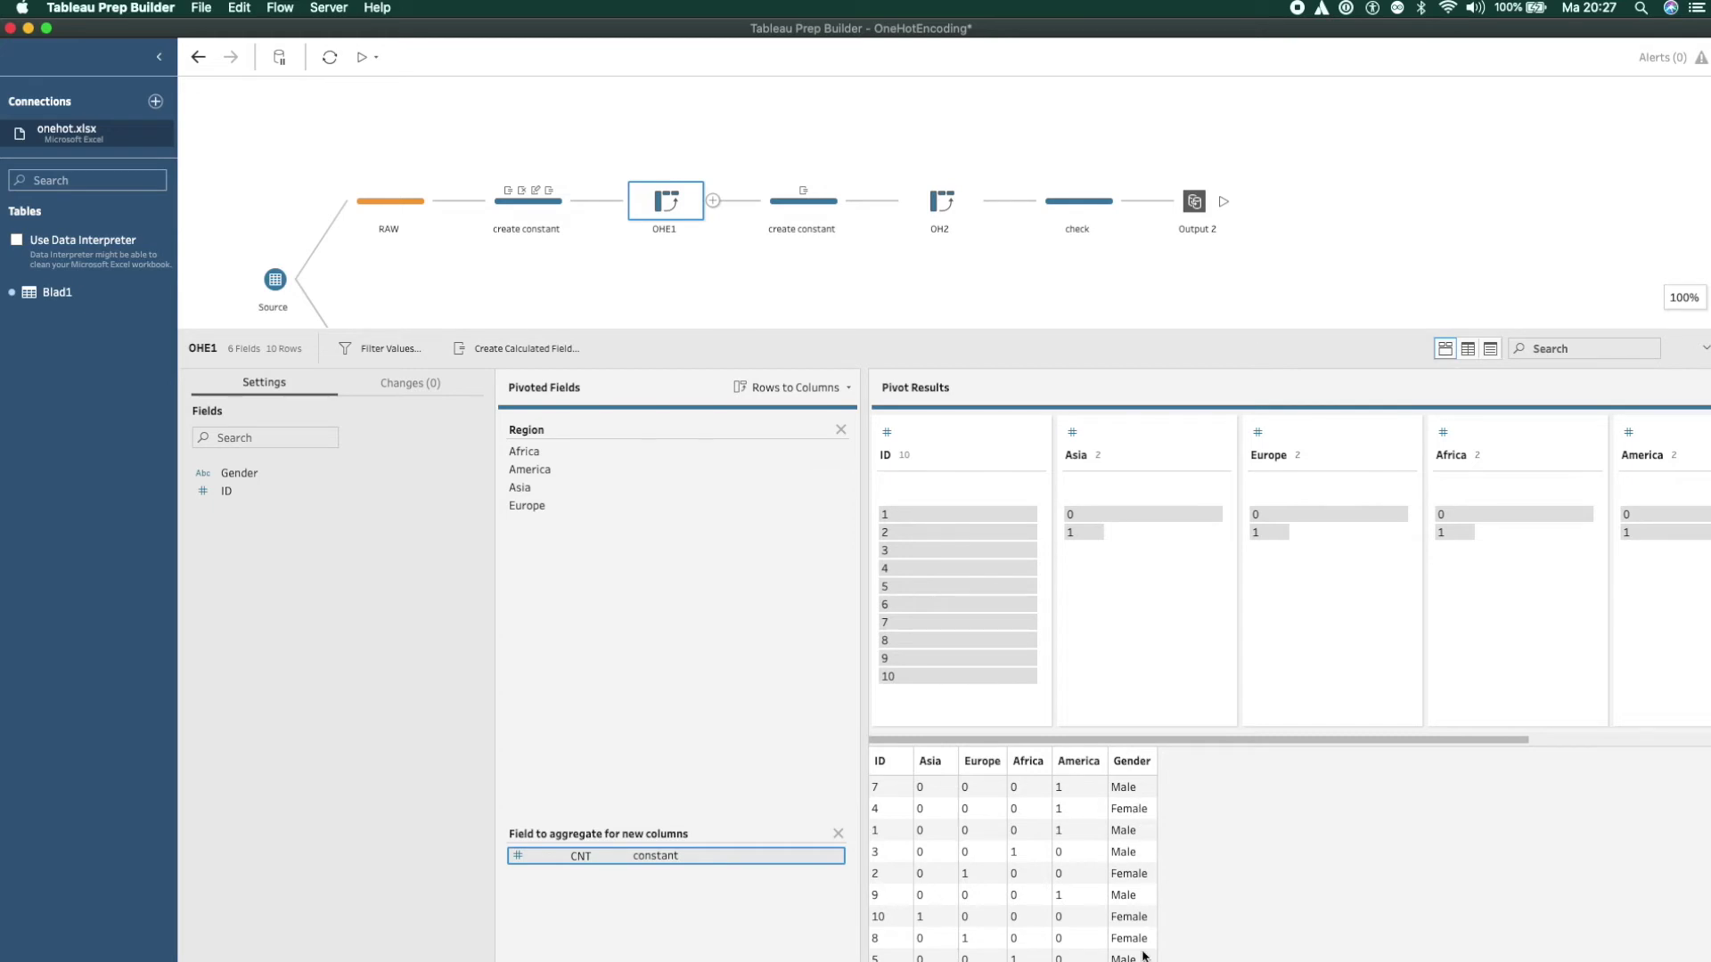
{"action": "left_click", "coordinate": [808, 219]}
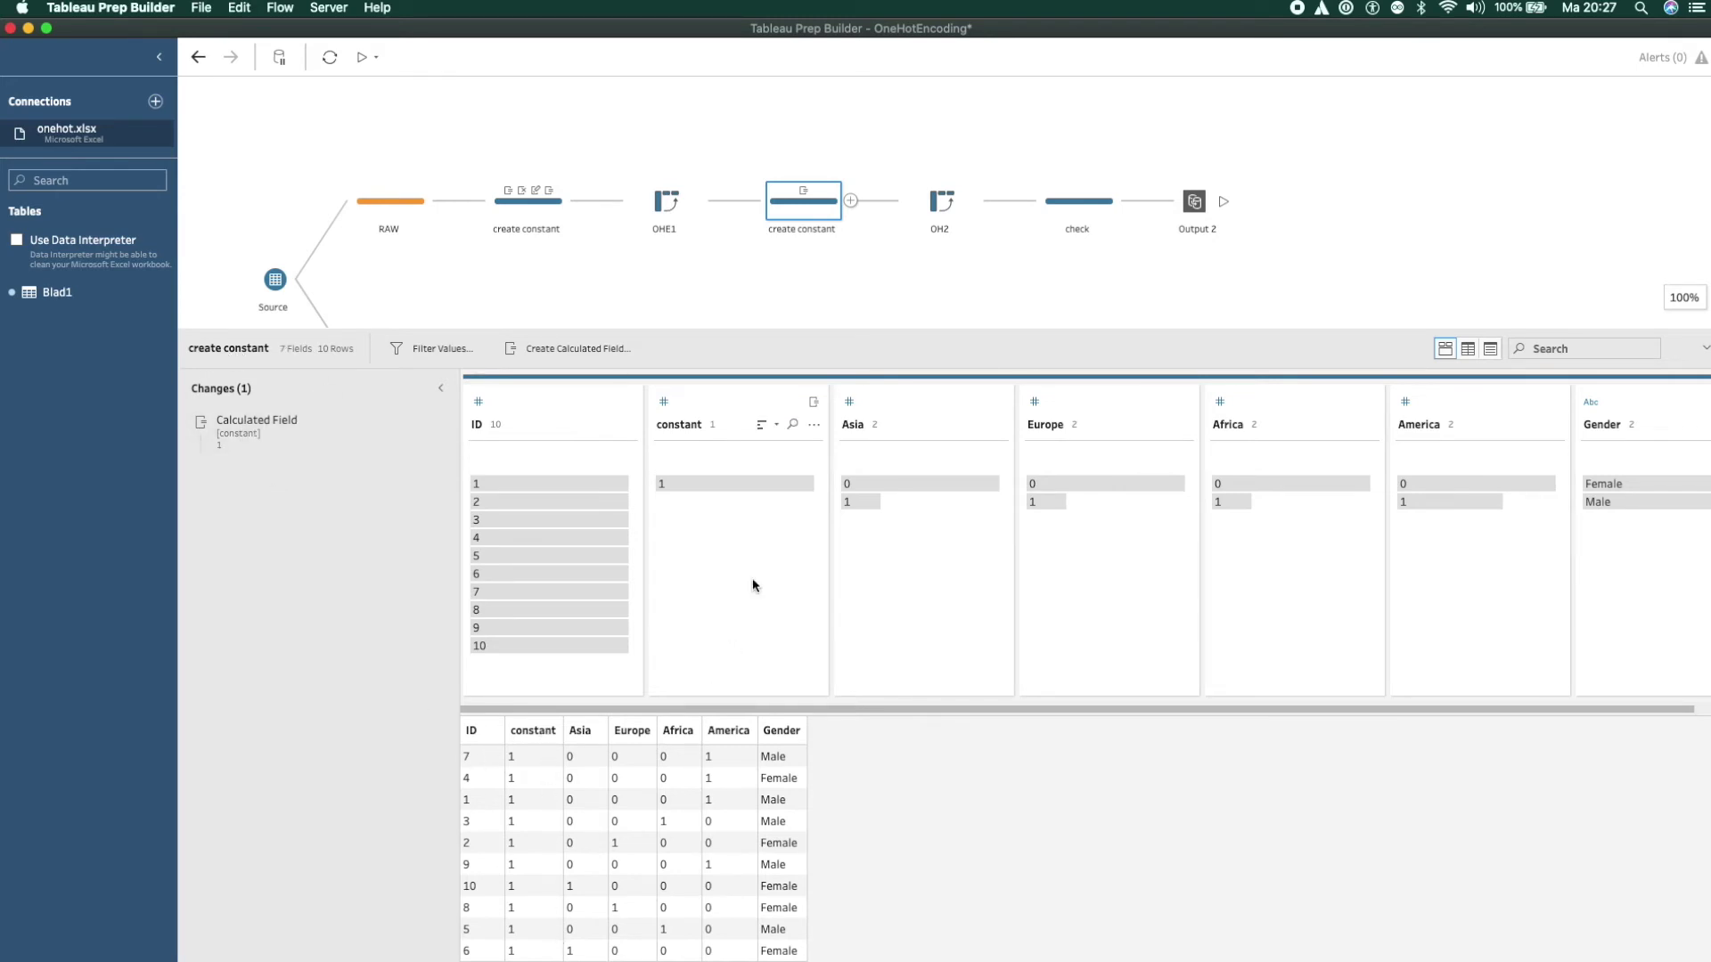
- Select the OH2 pivot node that turns Gender into Female and Male columns
{"action": "left_click", "coordinate": [942, 203]}
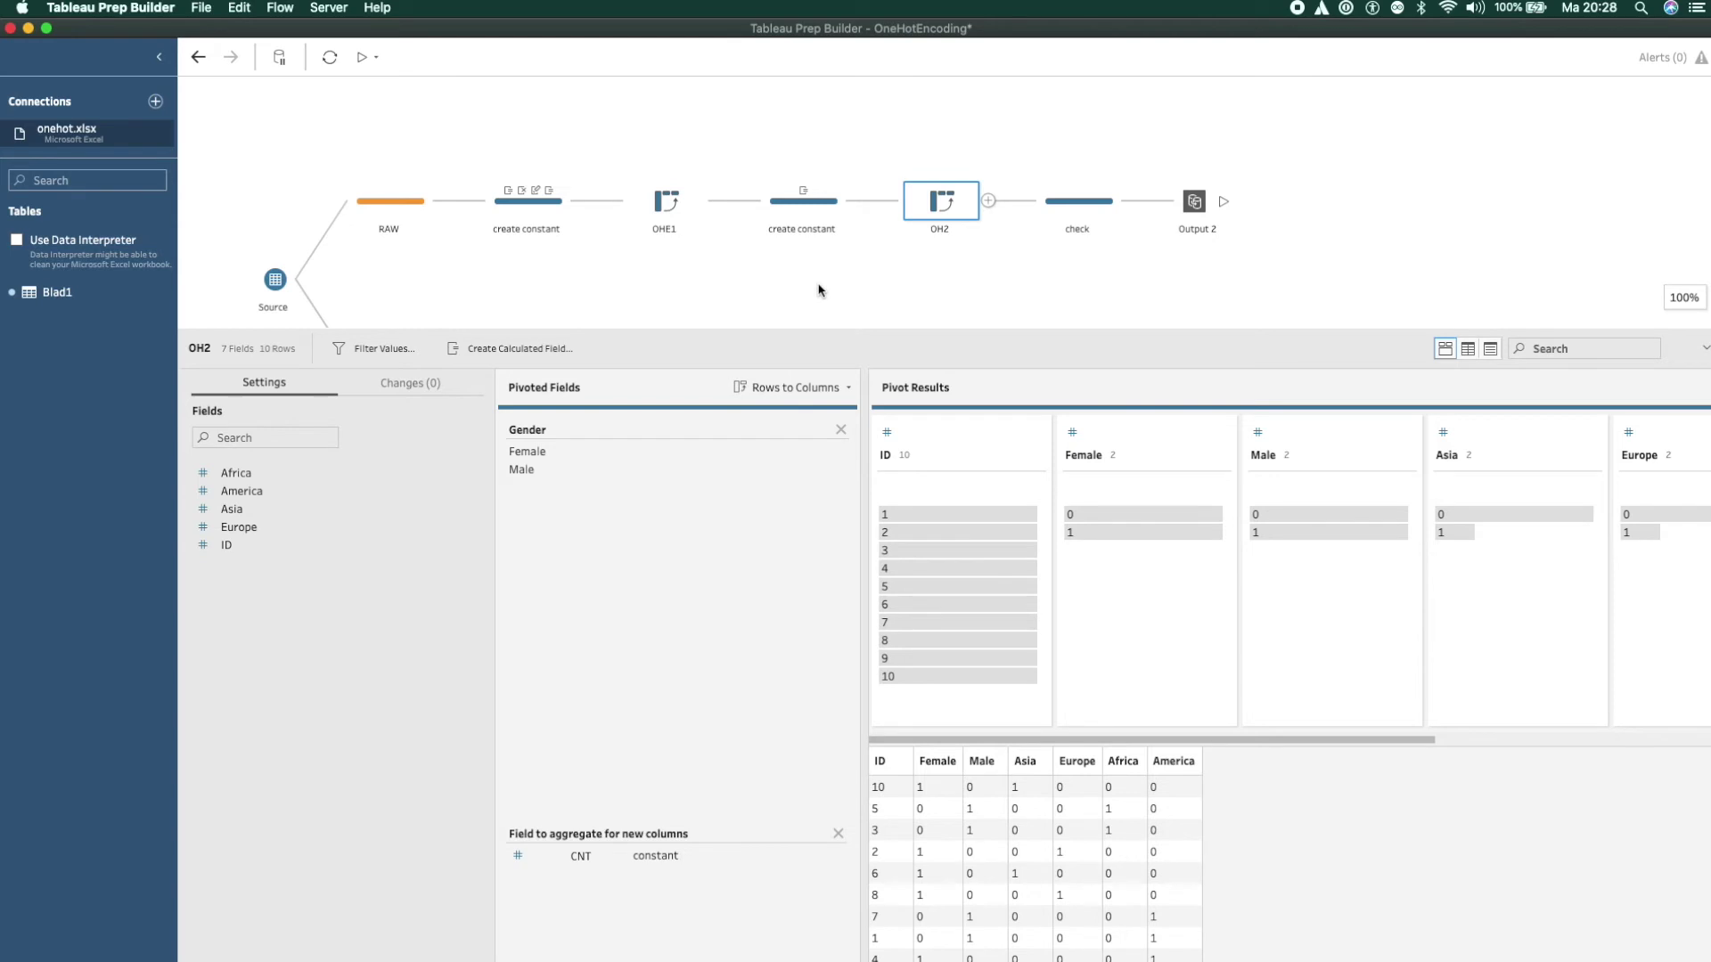
- Show the full flow and select the one-hot-encoding Script node, enlarging the canvas
{"action": "left_click", "coordinate": [754, 304]}
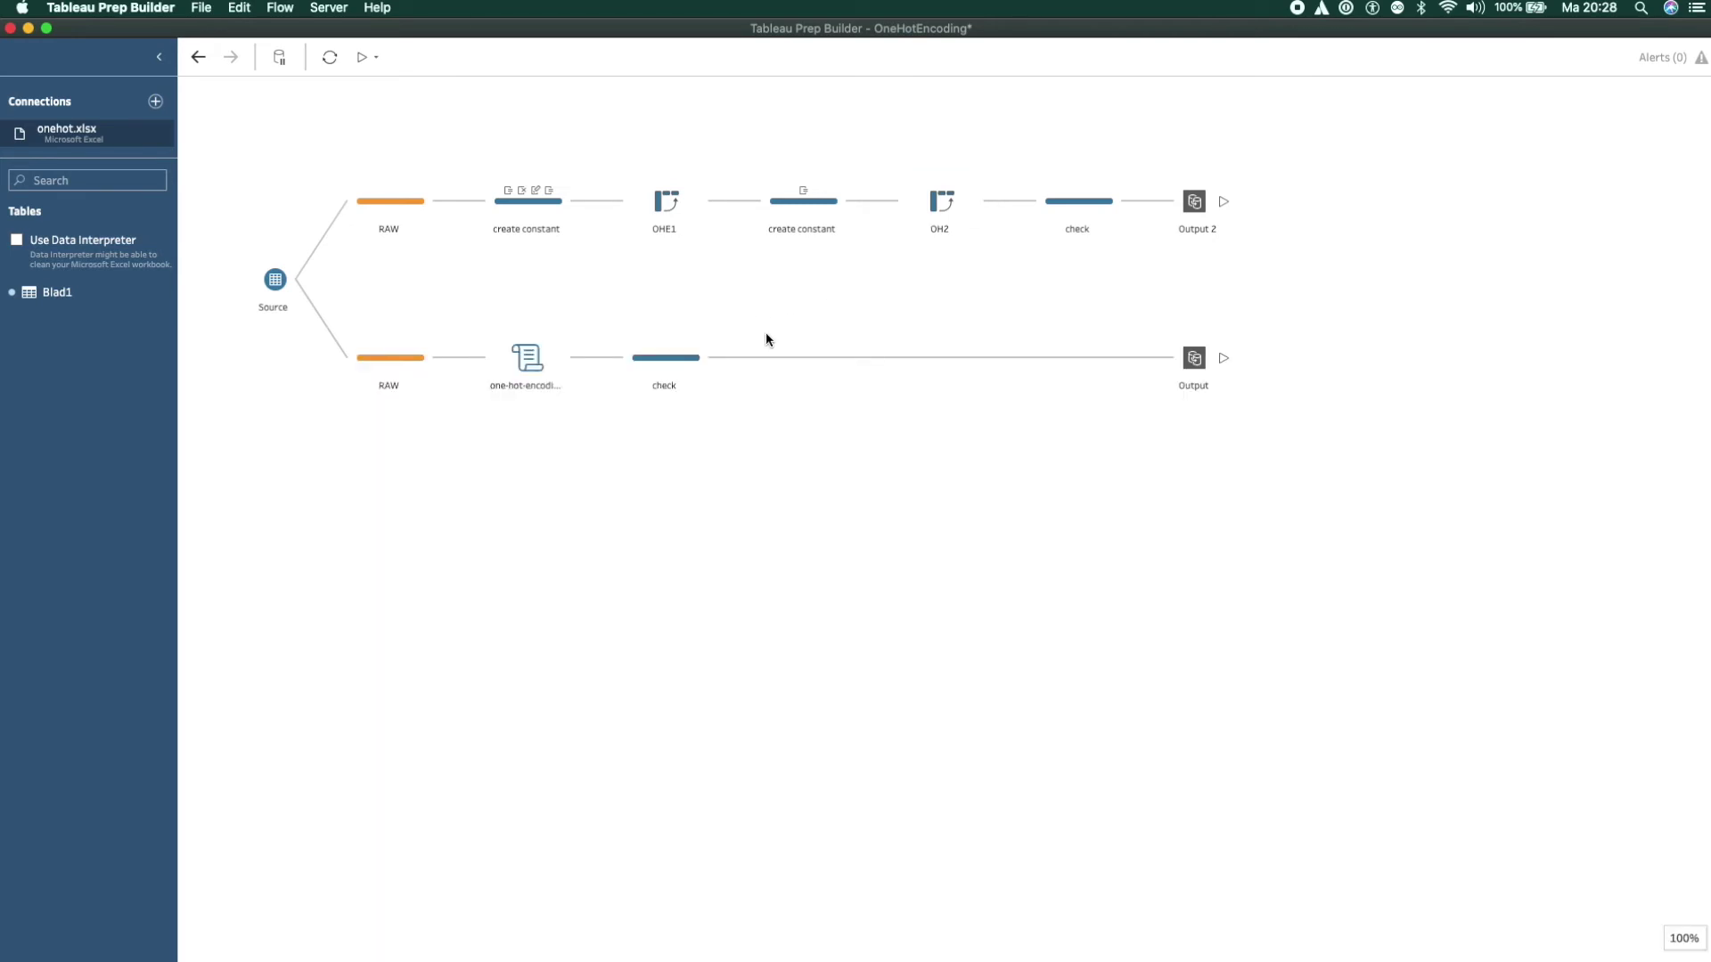
{"action": "left_click", "coordinate": [532, 374]}
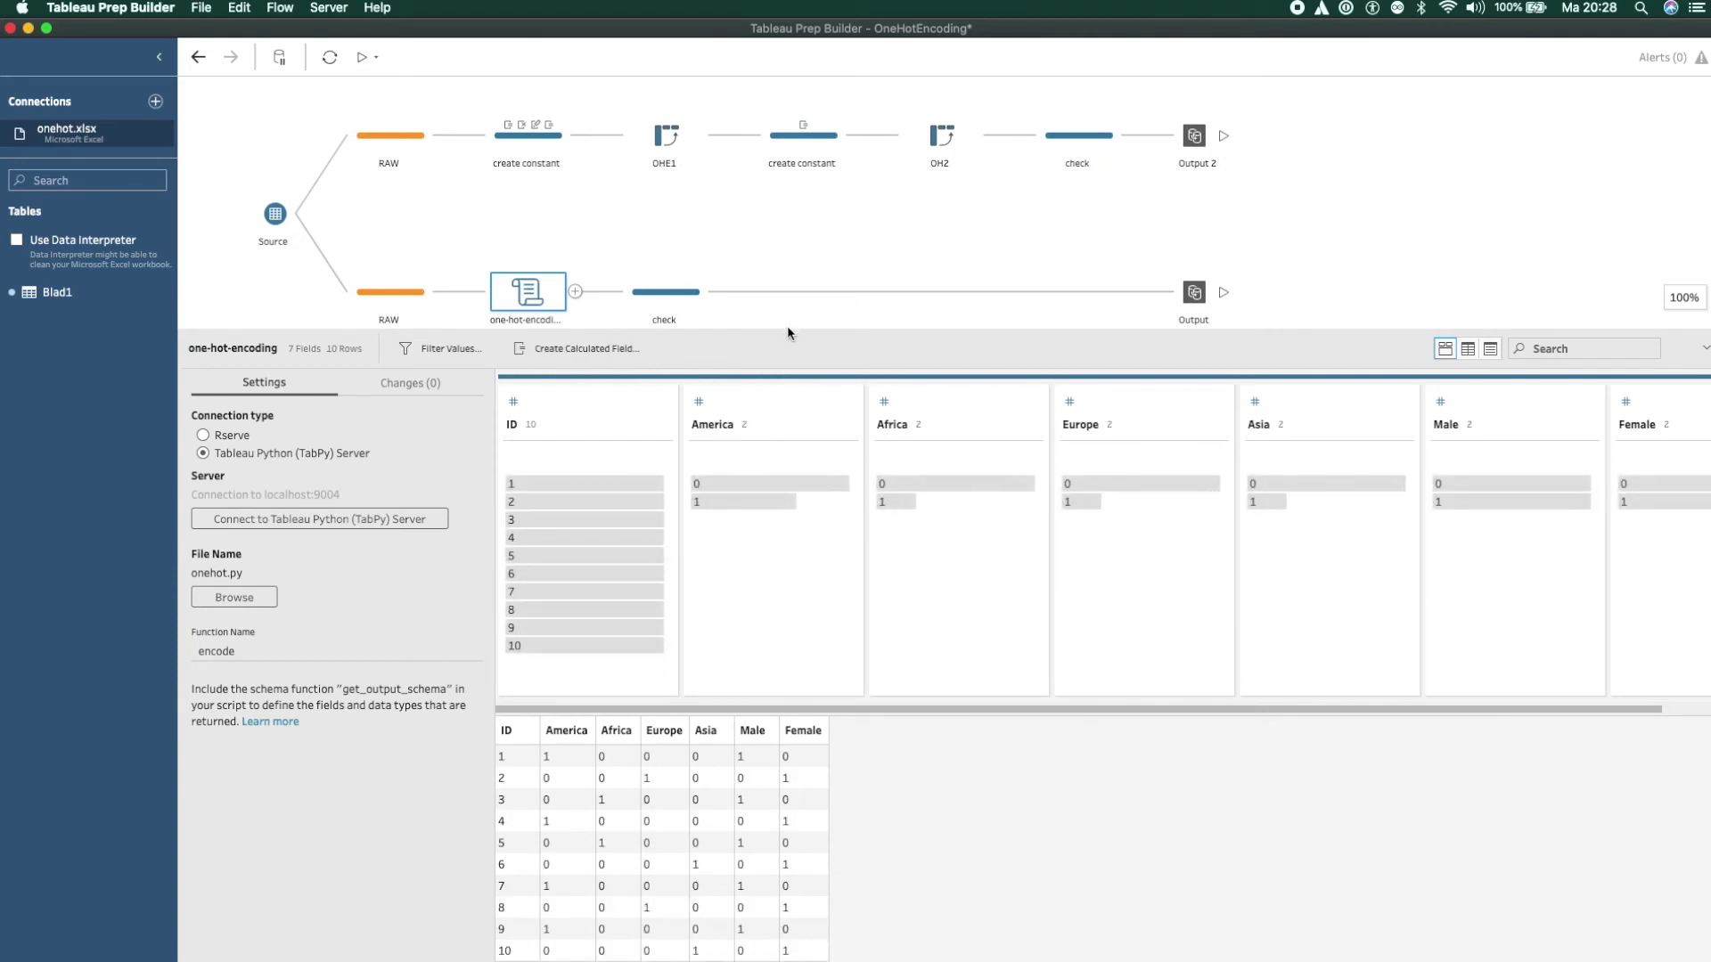
{"action": "left_click_drag", "start_coordinate": [785, 332], "coordinate": [785, 348]}
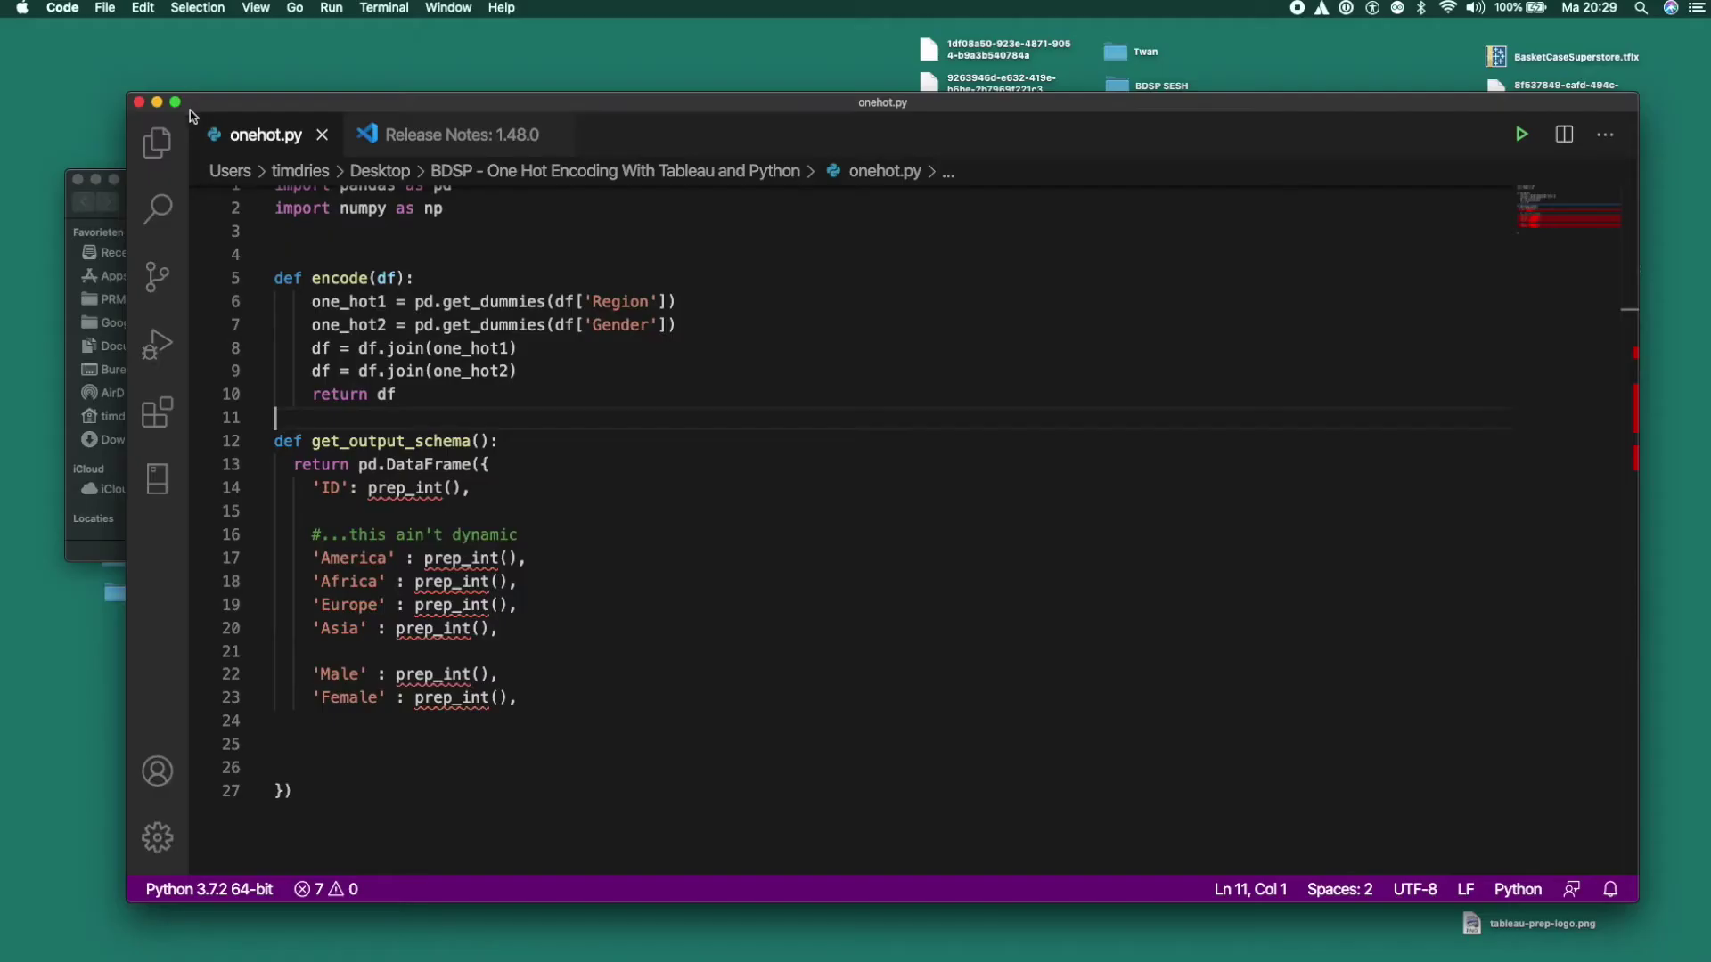
{"action": "left_click", "coordinate": [176, 103]}
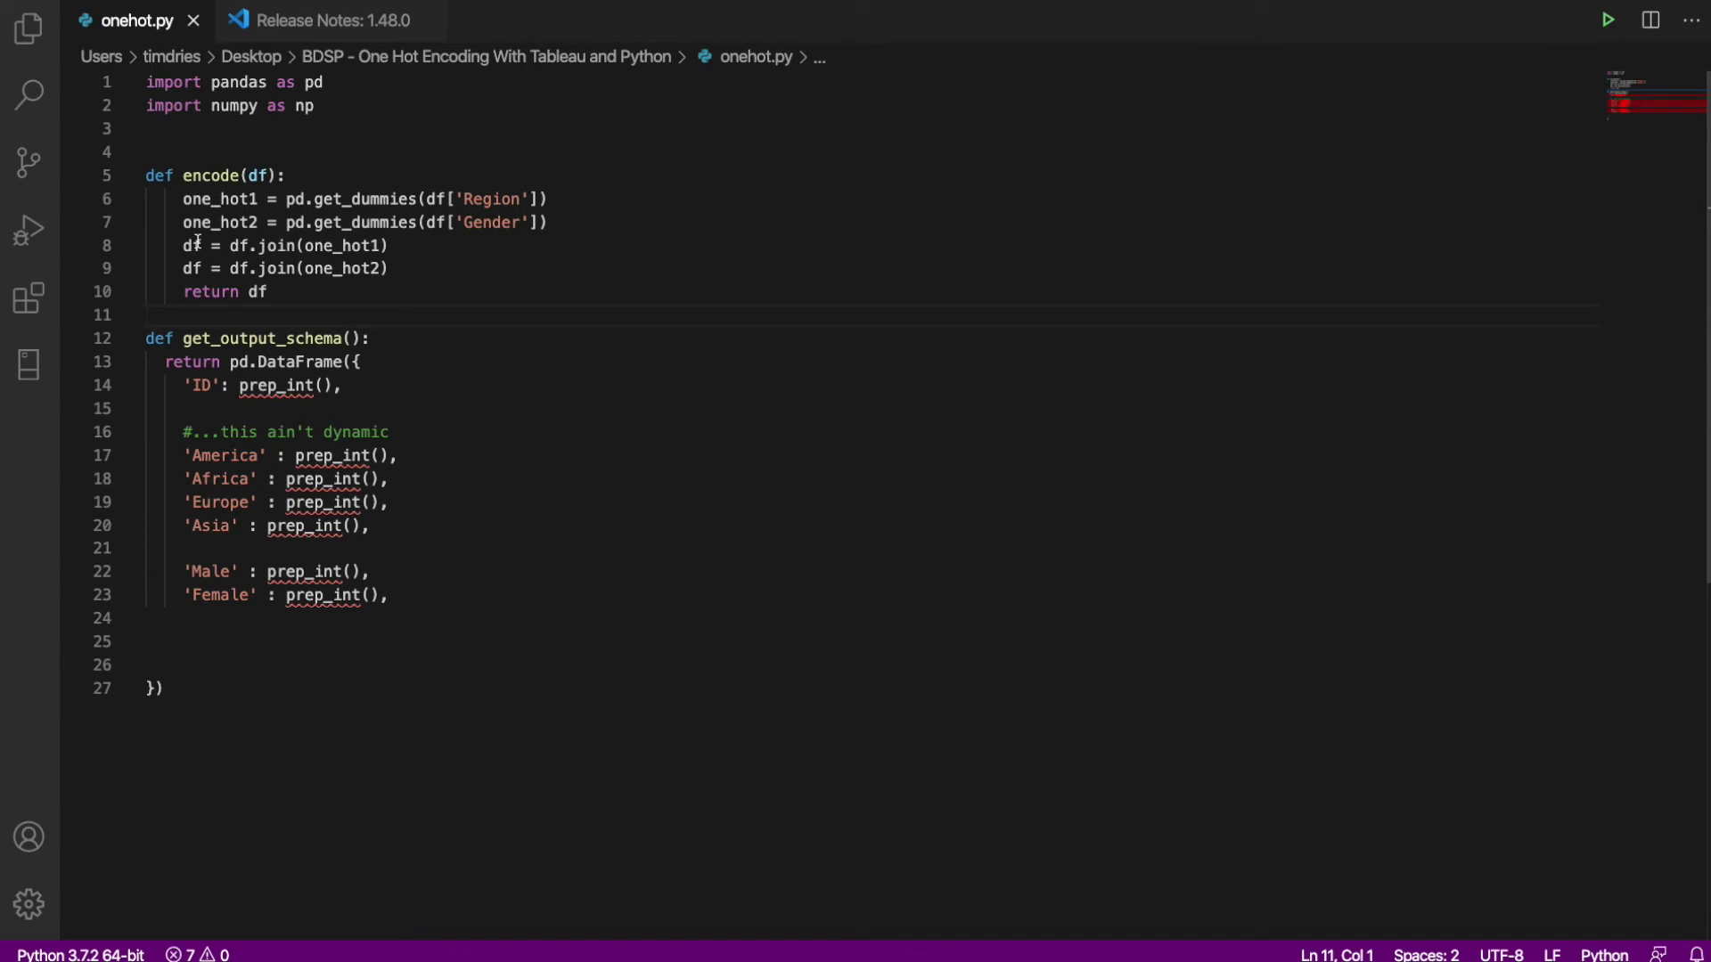
{"action": "left_click_drag", "start_coordinate": [334, 82], "coordinate": [143, 82]}
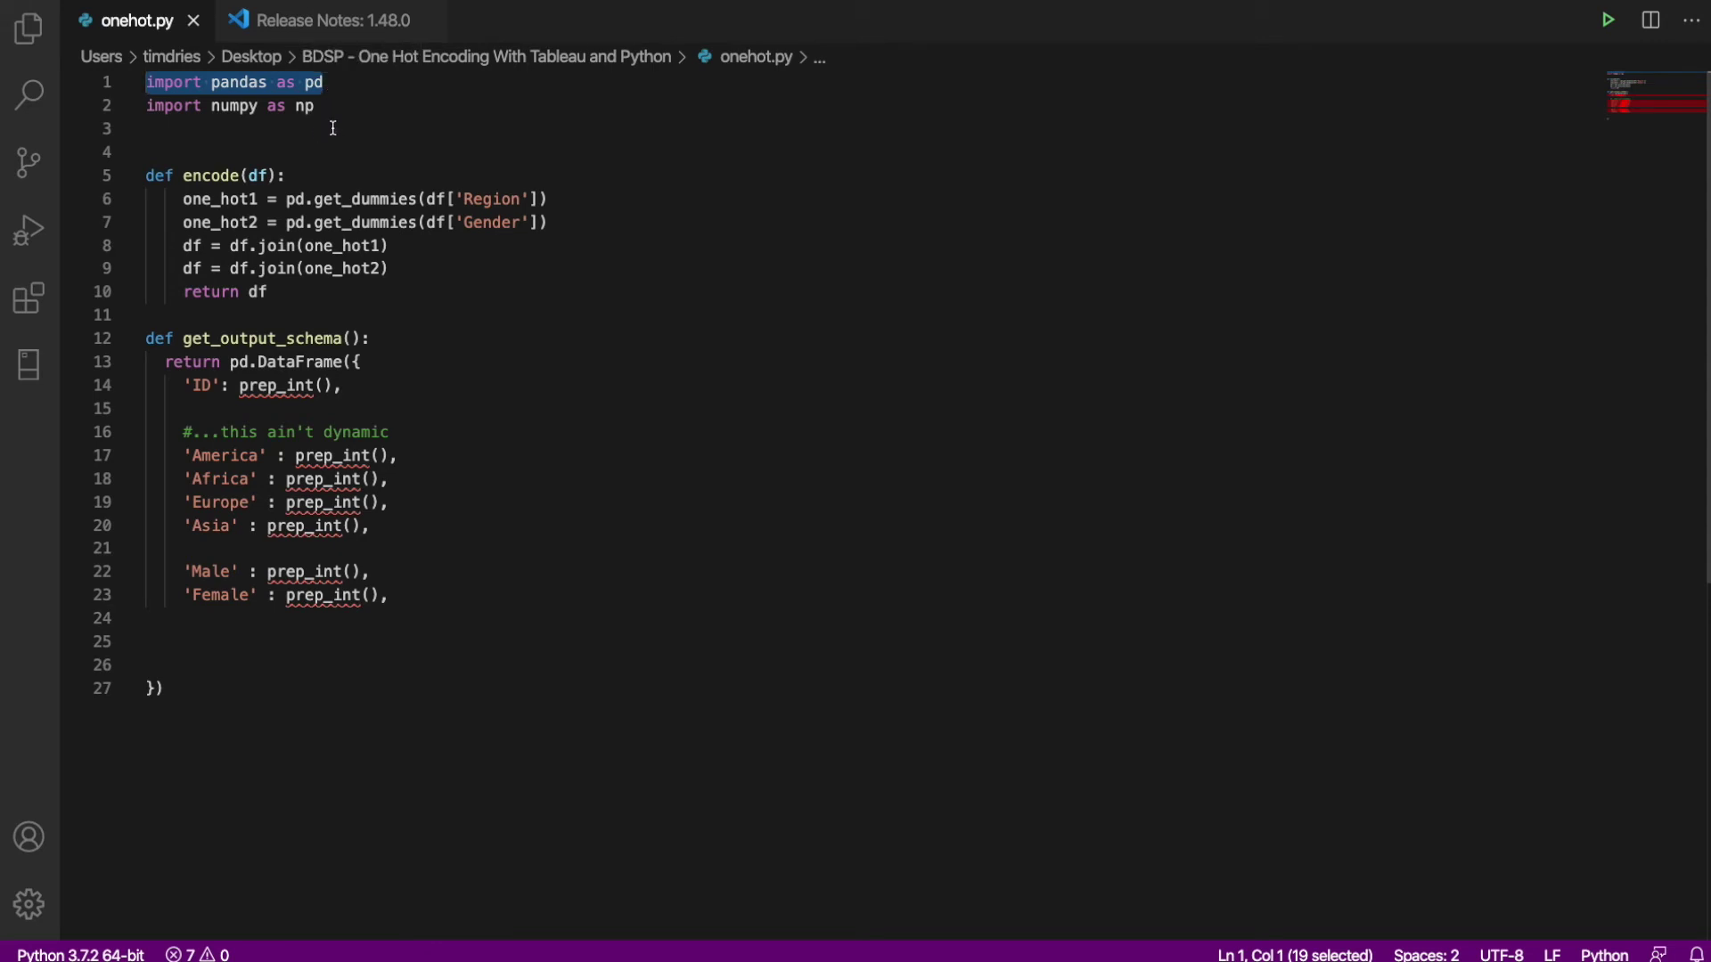
{"action": "left_click_drag", "start_coordinate": [332, 130], "coordinate": [145, 80]}
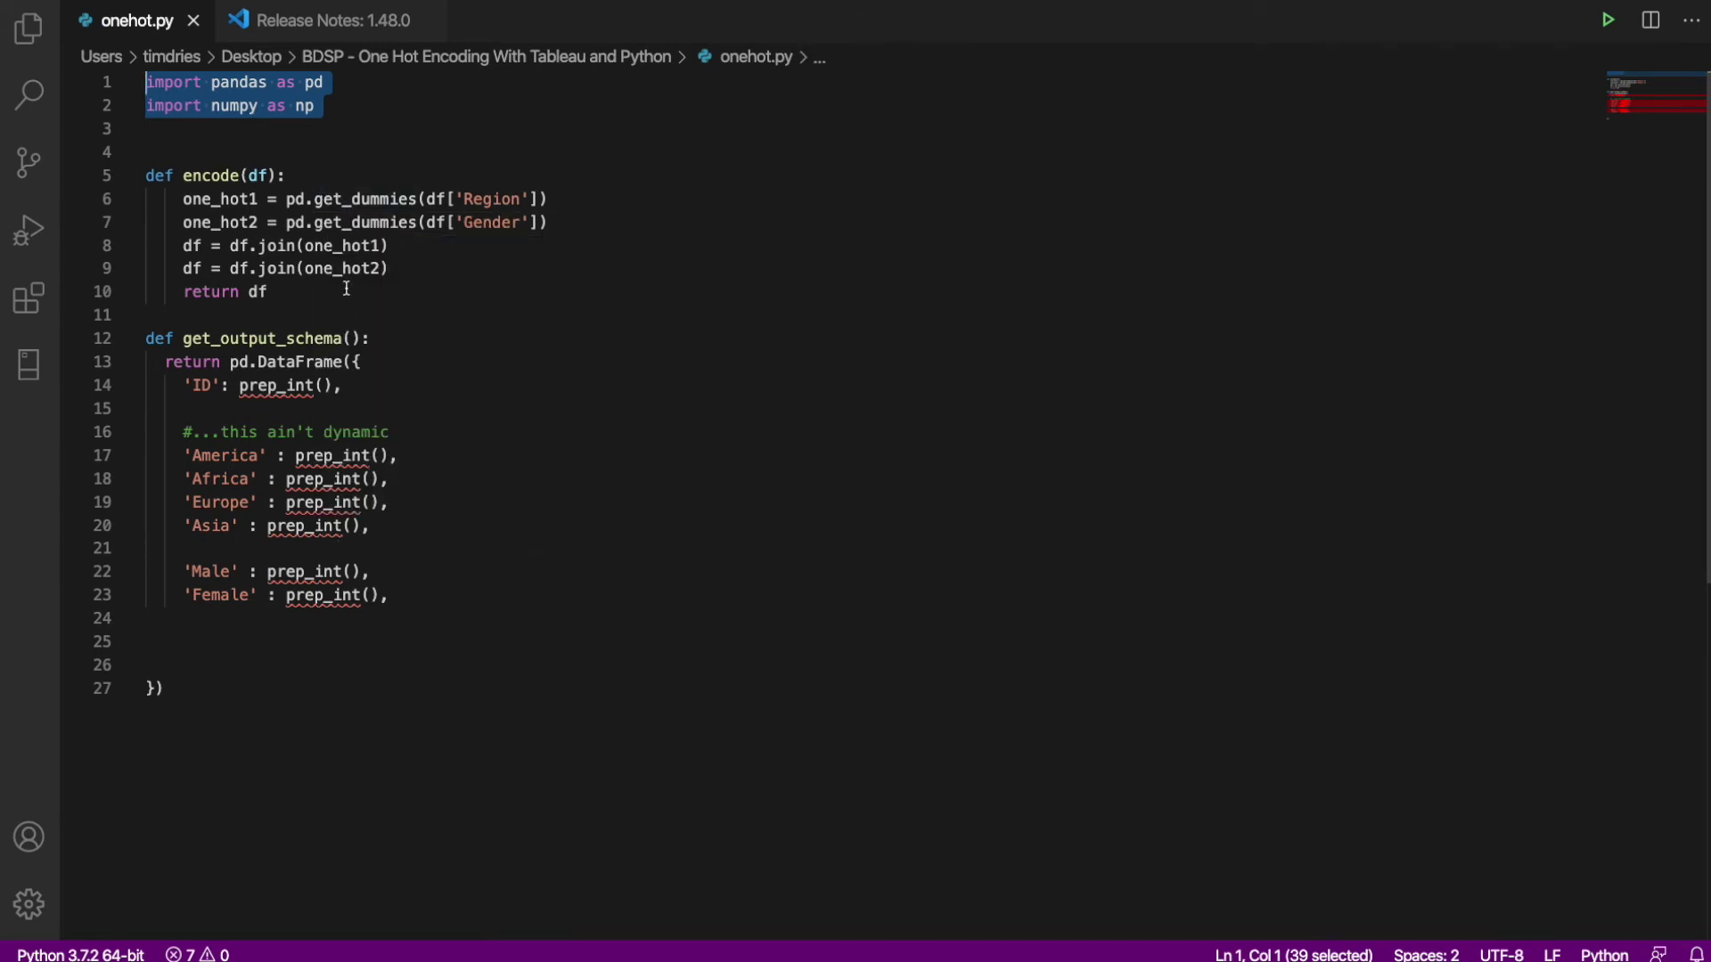
{"action": "mouse_move", "coordinate": [317, 202]}
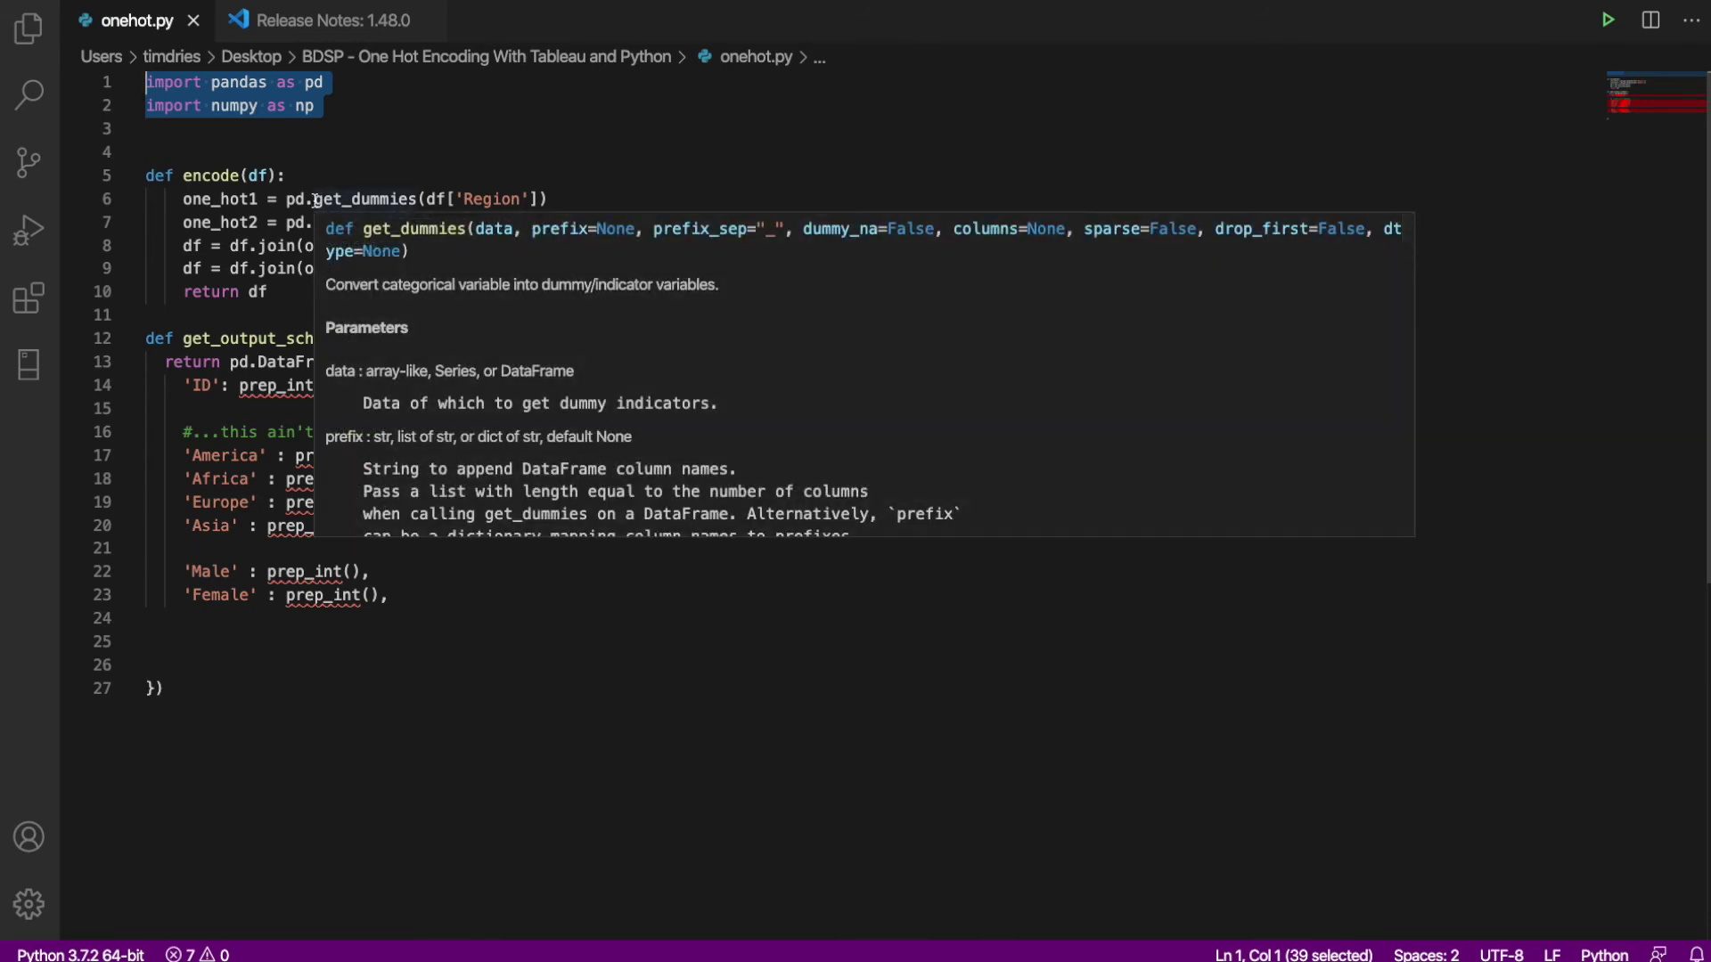
{"action": "left_click_drag", "start_coordinate": [316, 201], "coordinate": [419, 202]}
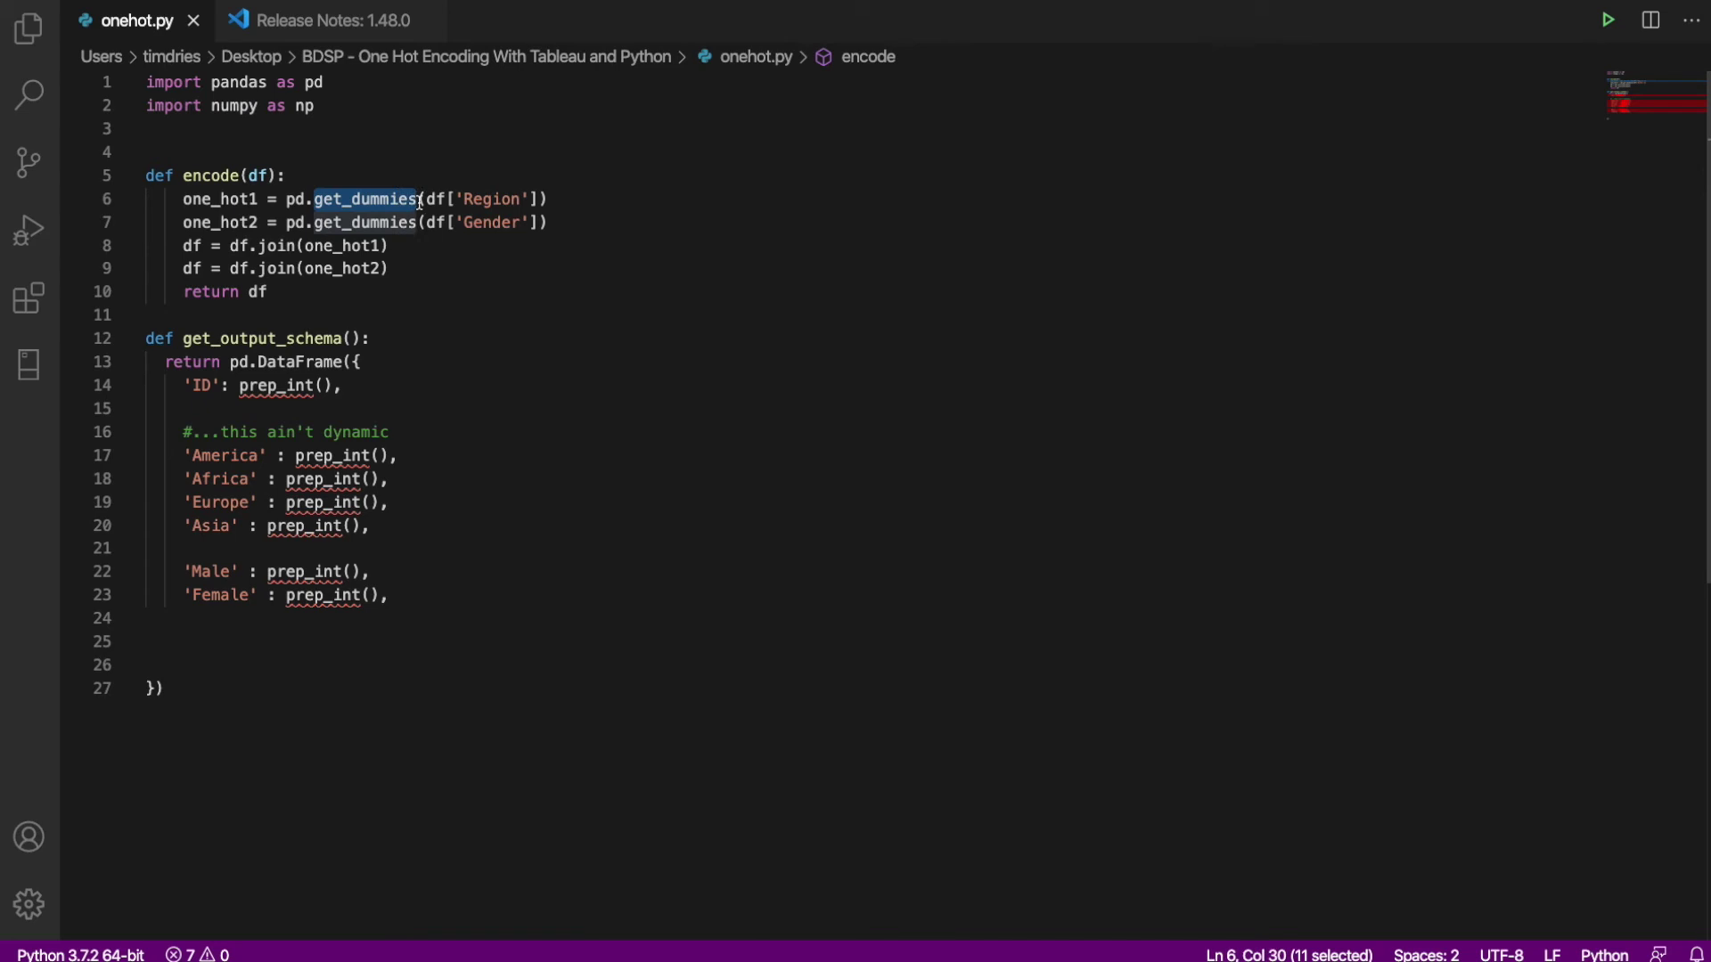
{"action": "mouse_move", "coordinate": [354, 189]}
{"action": "left_click_drag", "start_coordinate": [214, 82], "coordinate": [276, 85]}
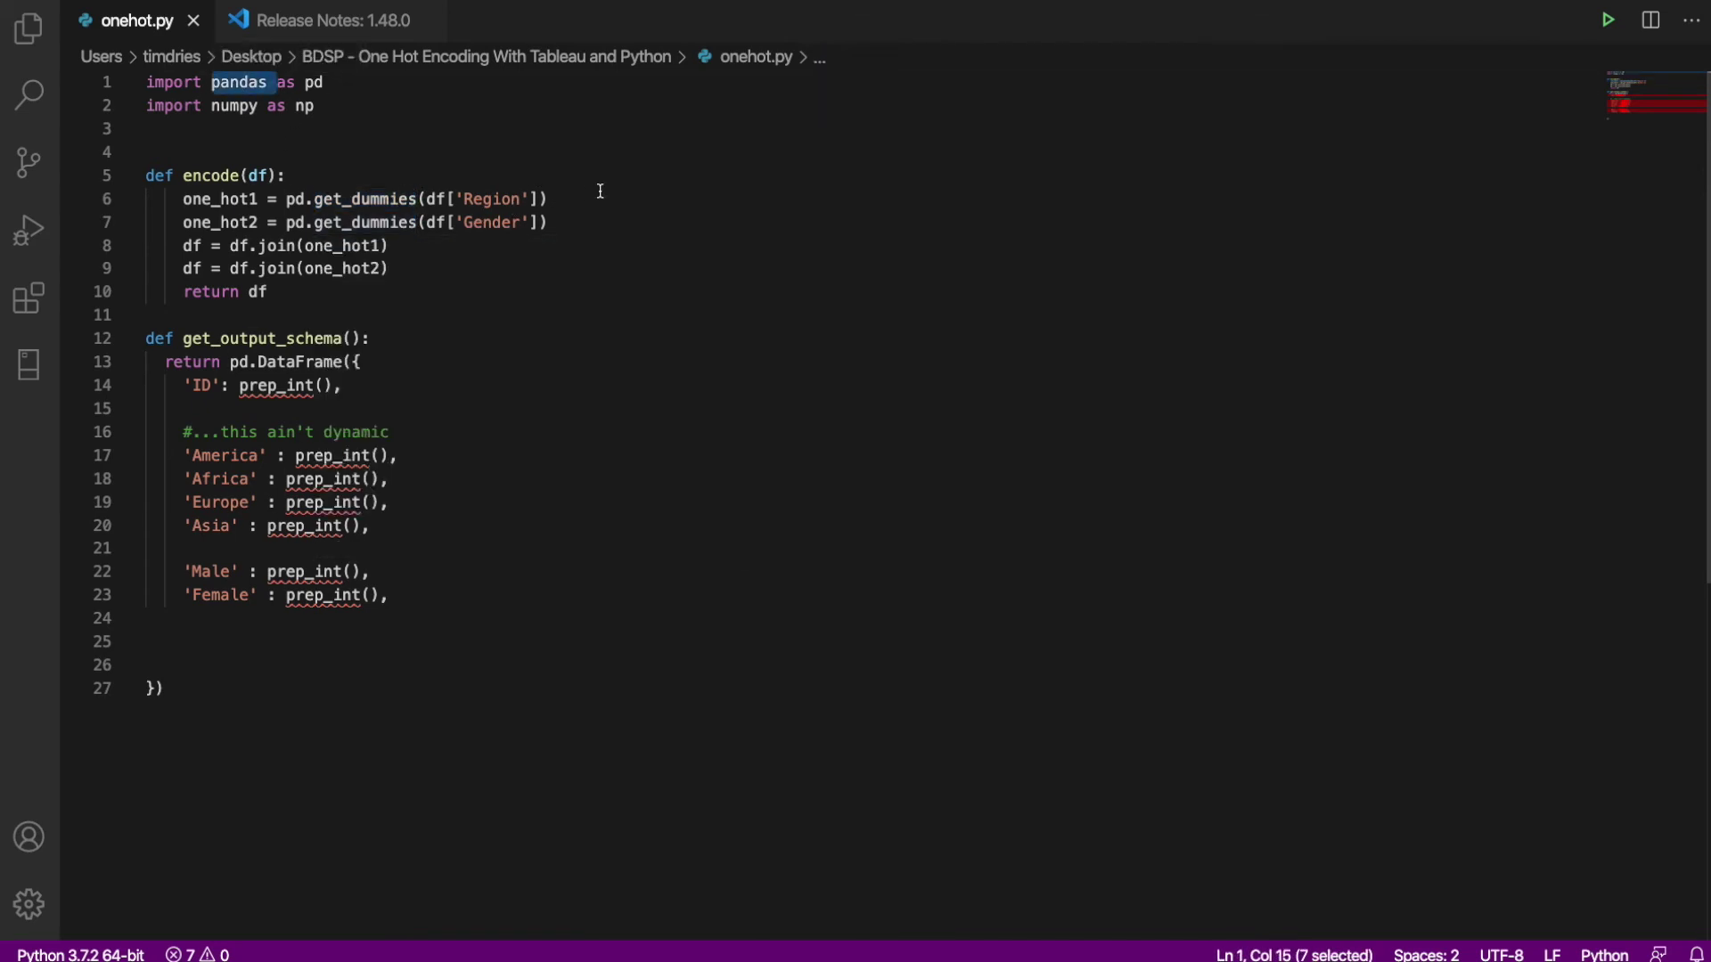
{"action": "left_click_drag", "start_coordinate": [599, 191], "coordinate": [181, 205]}
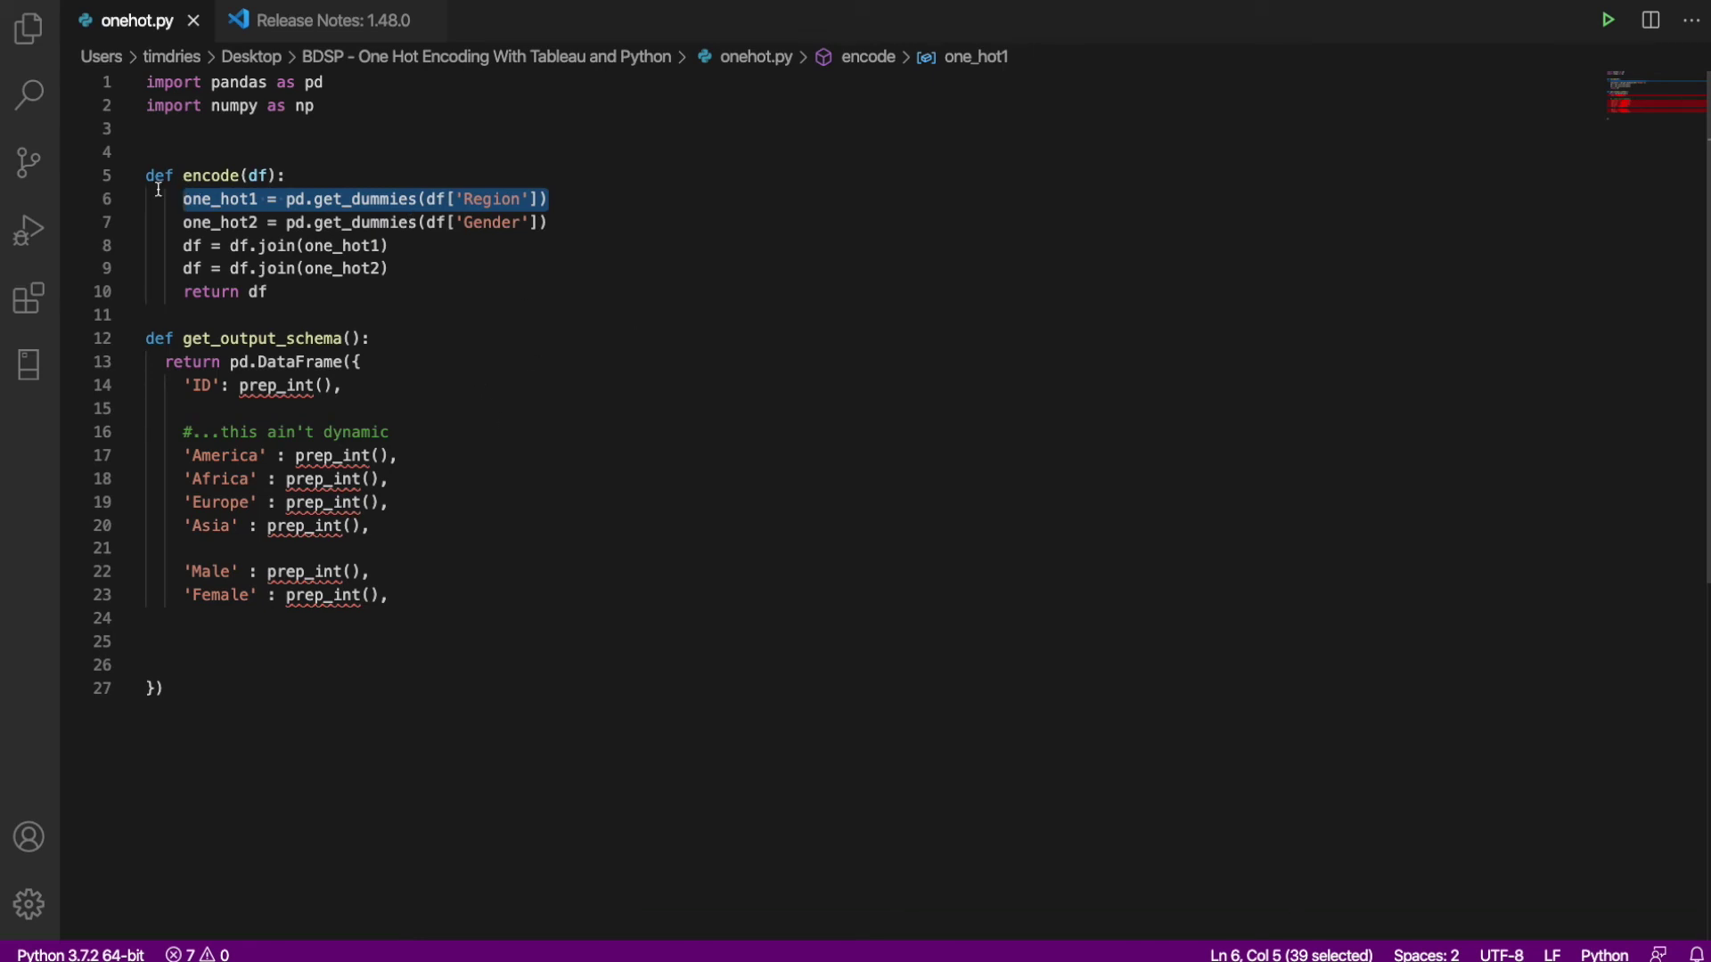
{"action": "left_click_drag", "start_coordinate": [147, 175], "coordinate": [277, 291]}
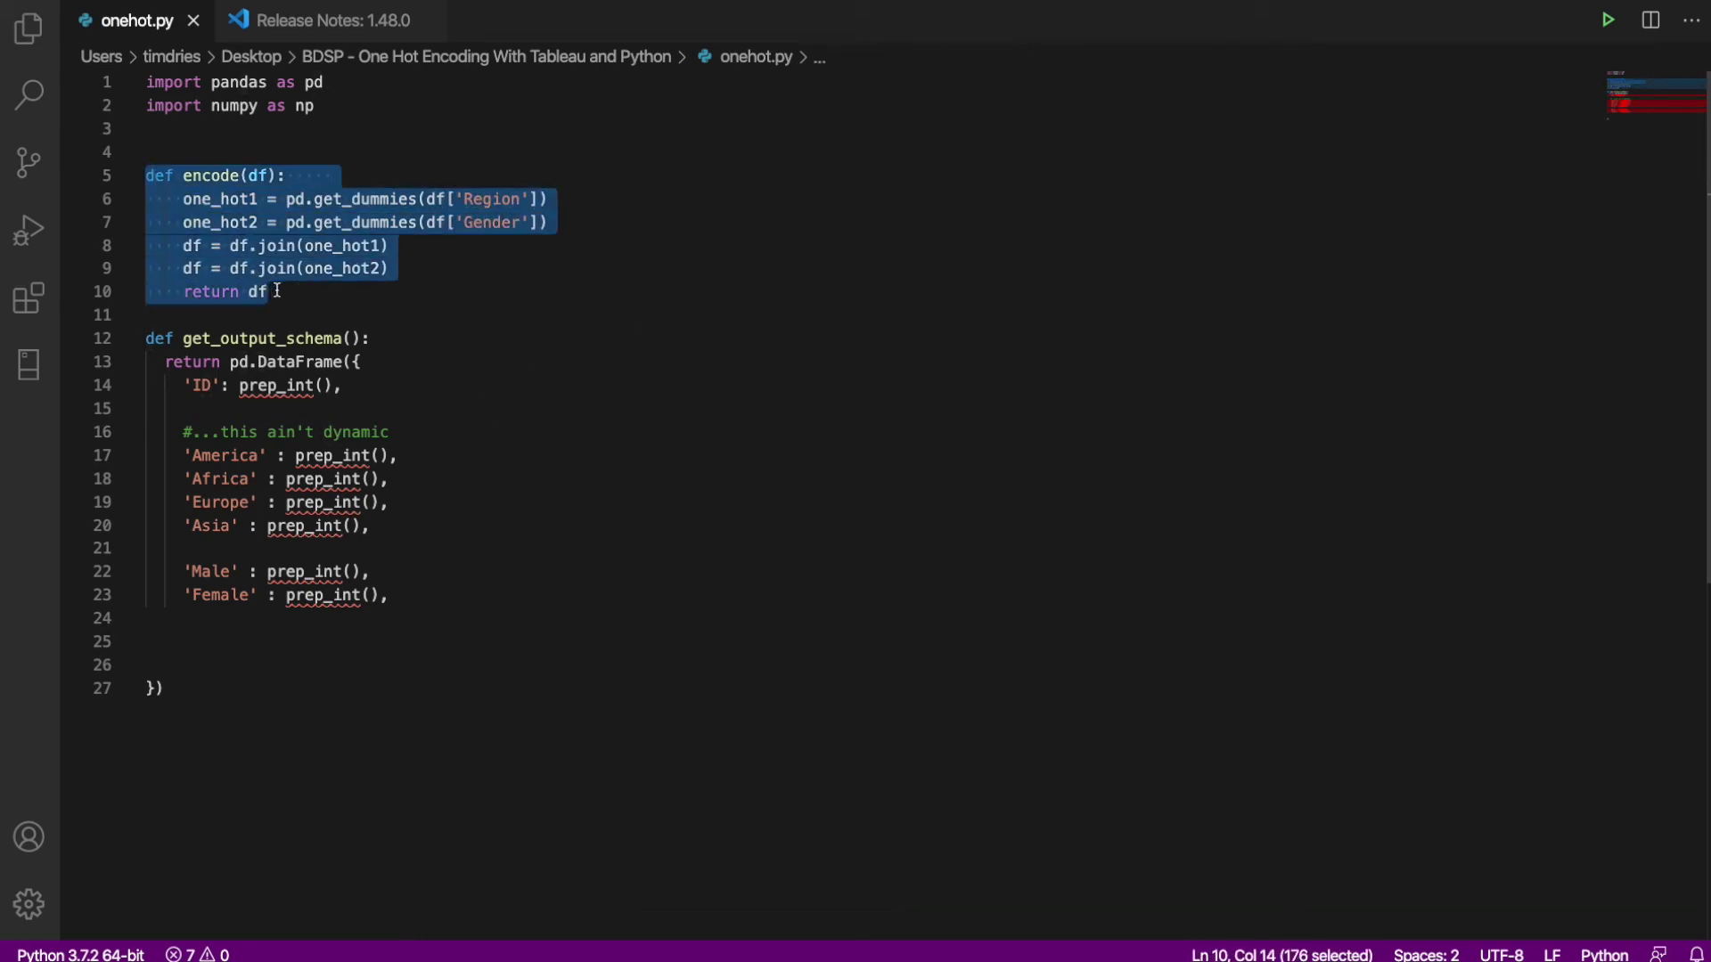
{"action": "left_click", "coordinate": [328, 147]}
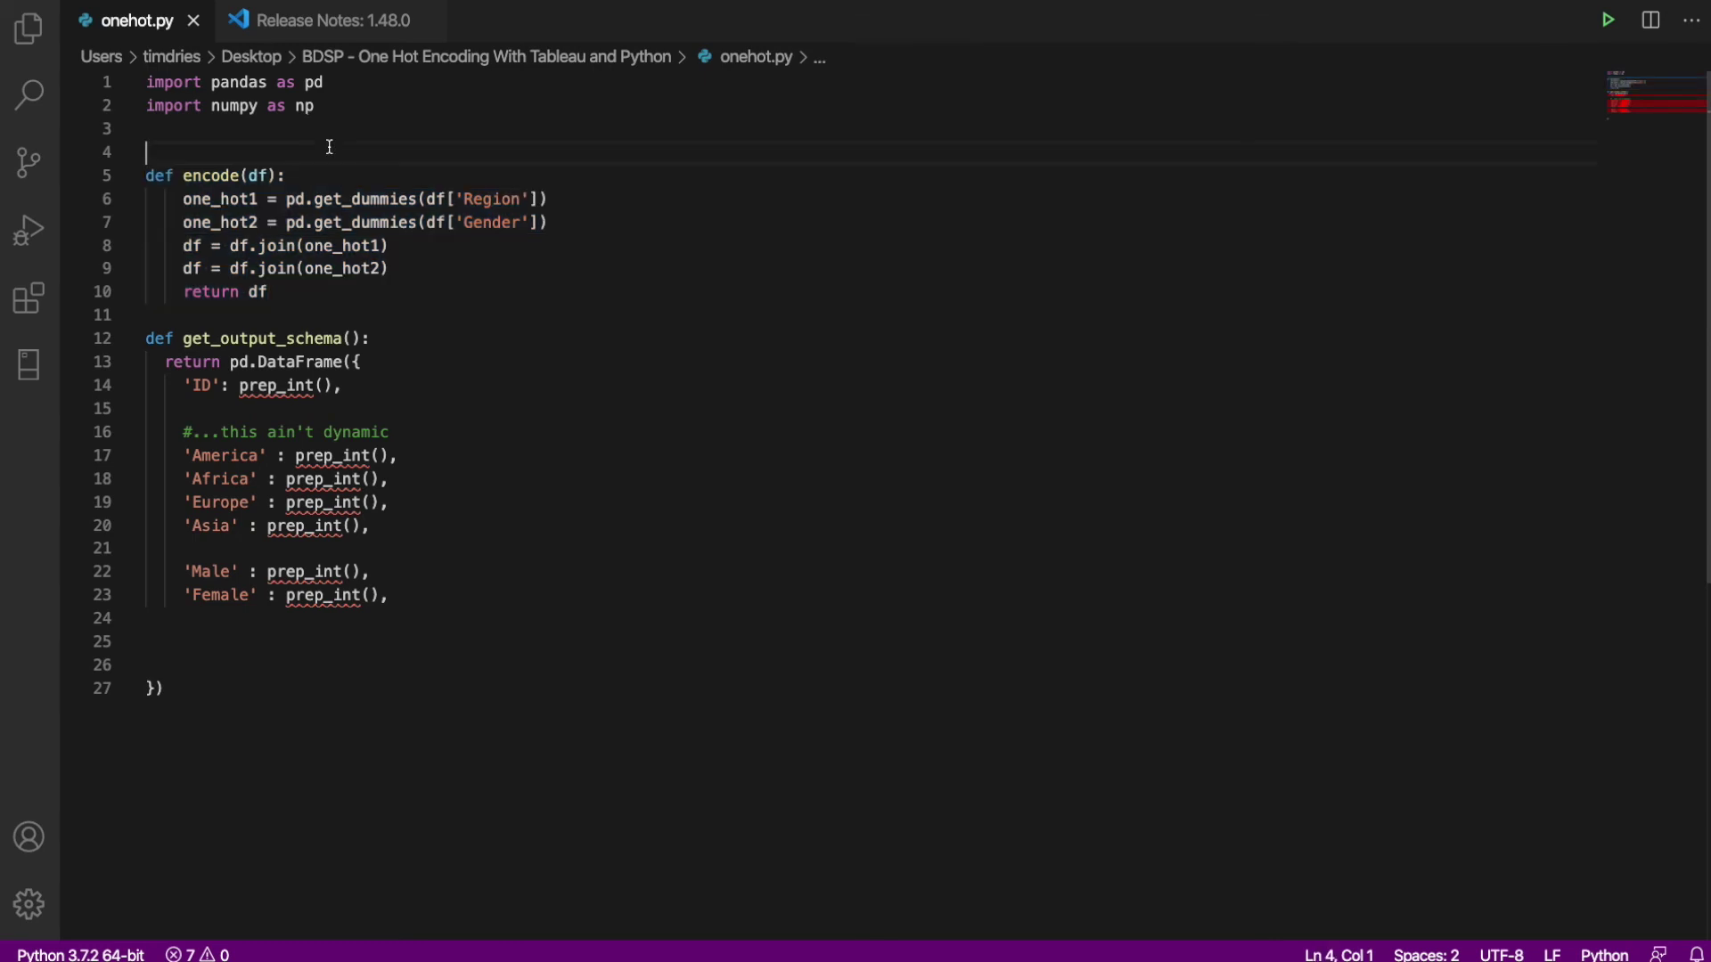
{"action": "left_click_drag", "start_coordinate": [183, 198], "coordinate": [550, 201]}
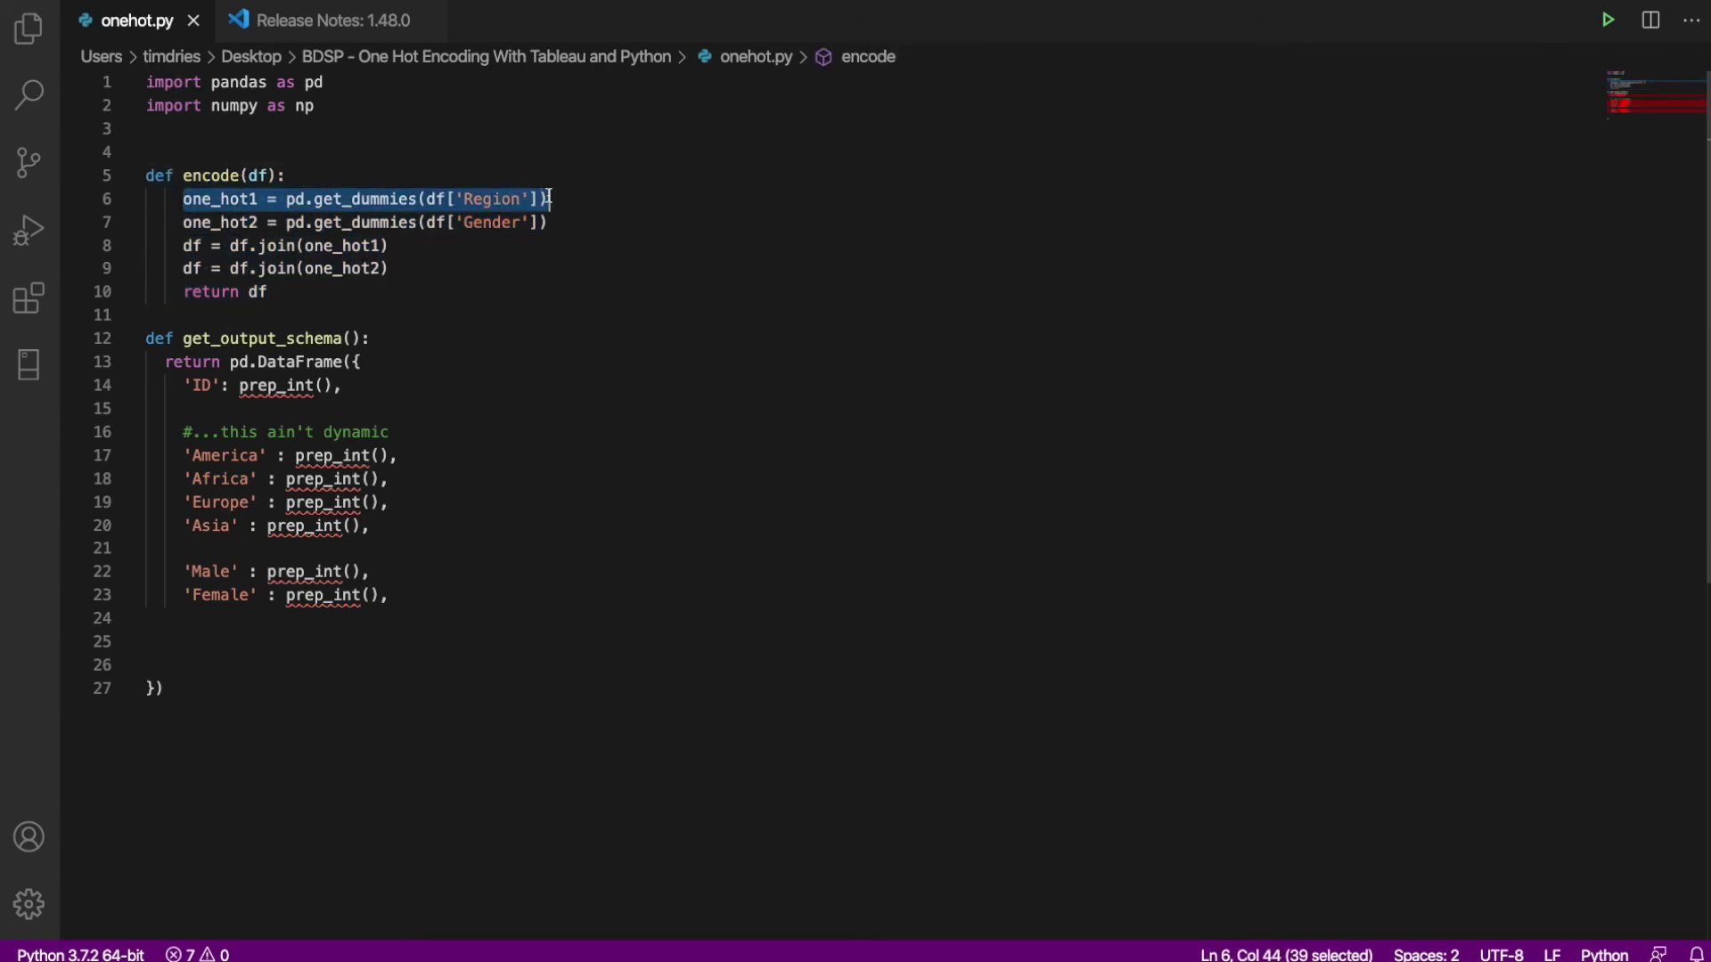
{"action": "left_click_drag", "start_coordinate": [182, 222], "coordinate": [565, 220]}
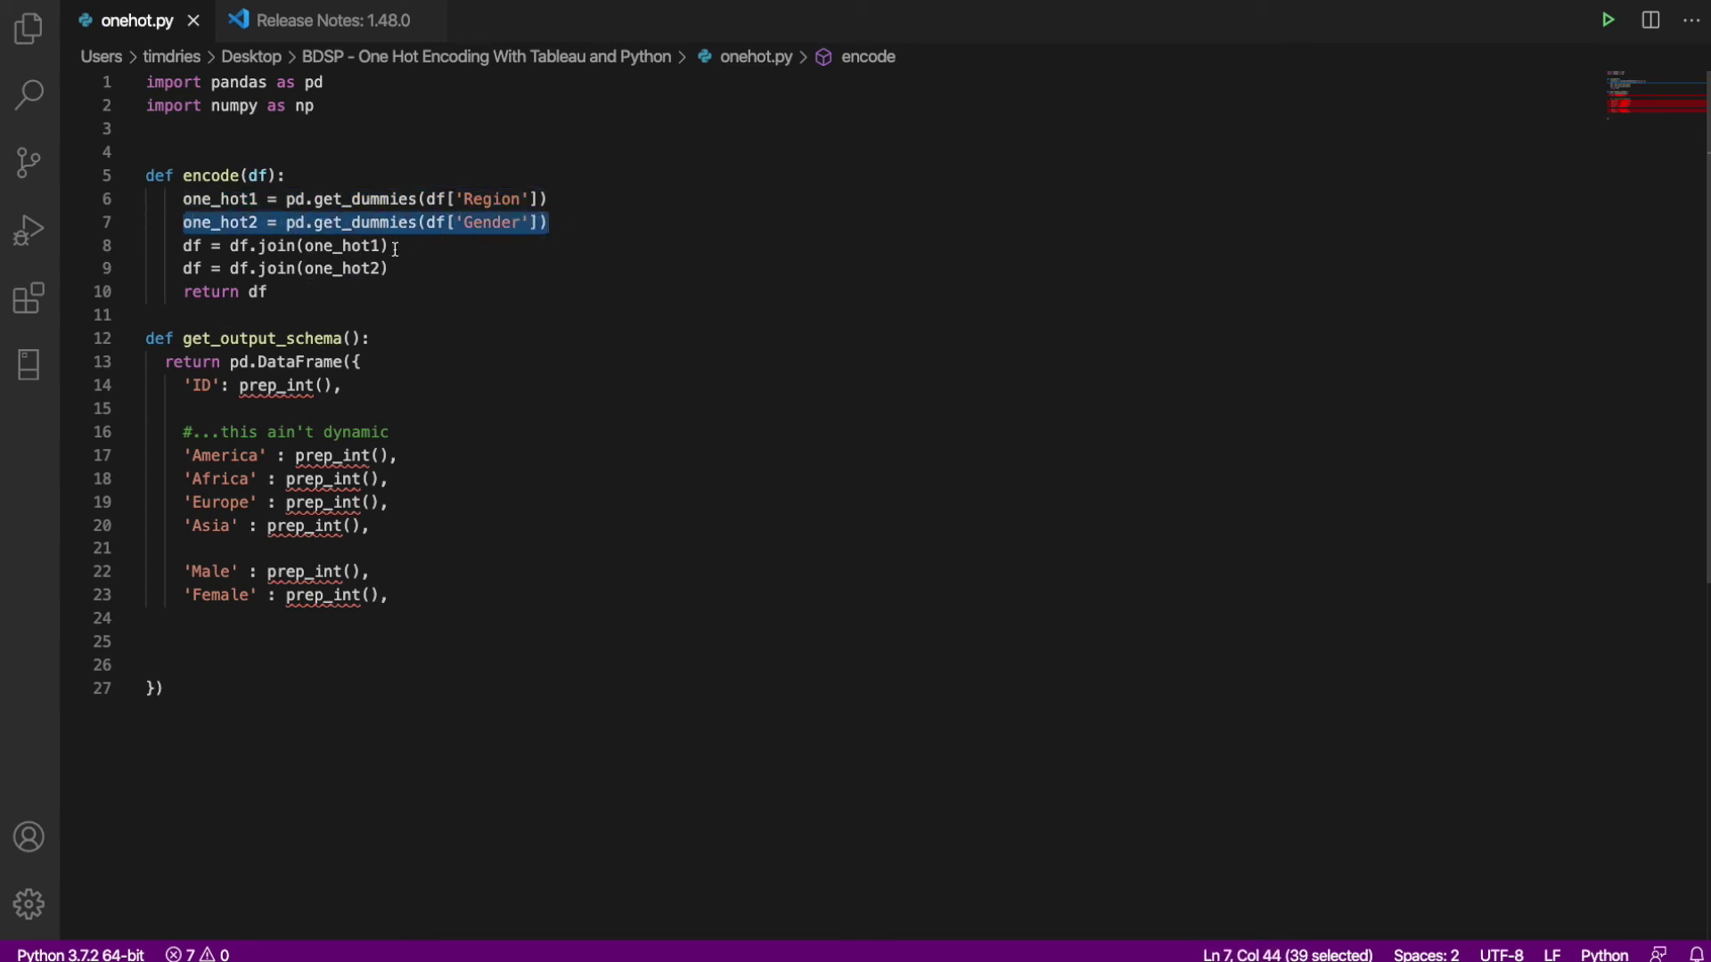
{"action": "left_click_drag", "start_coordinate": [392, 246], "coordinate": [174, 266]}
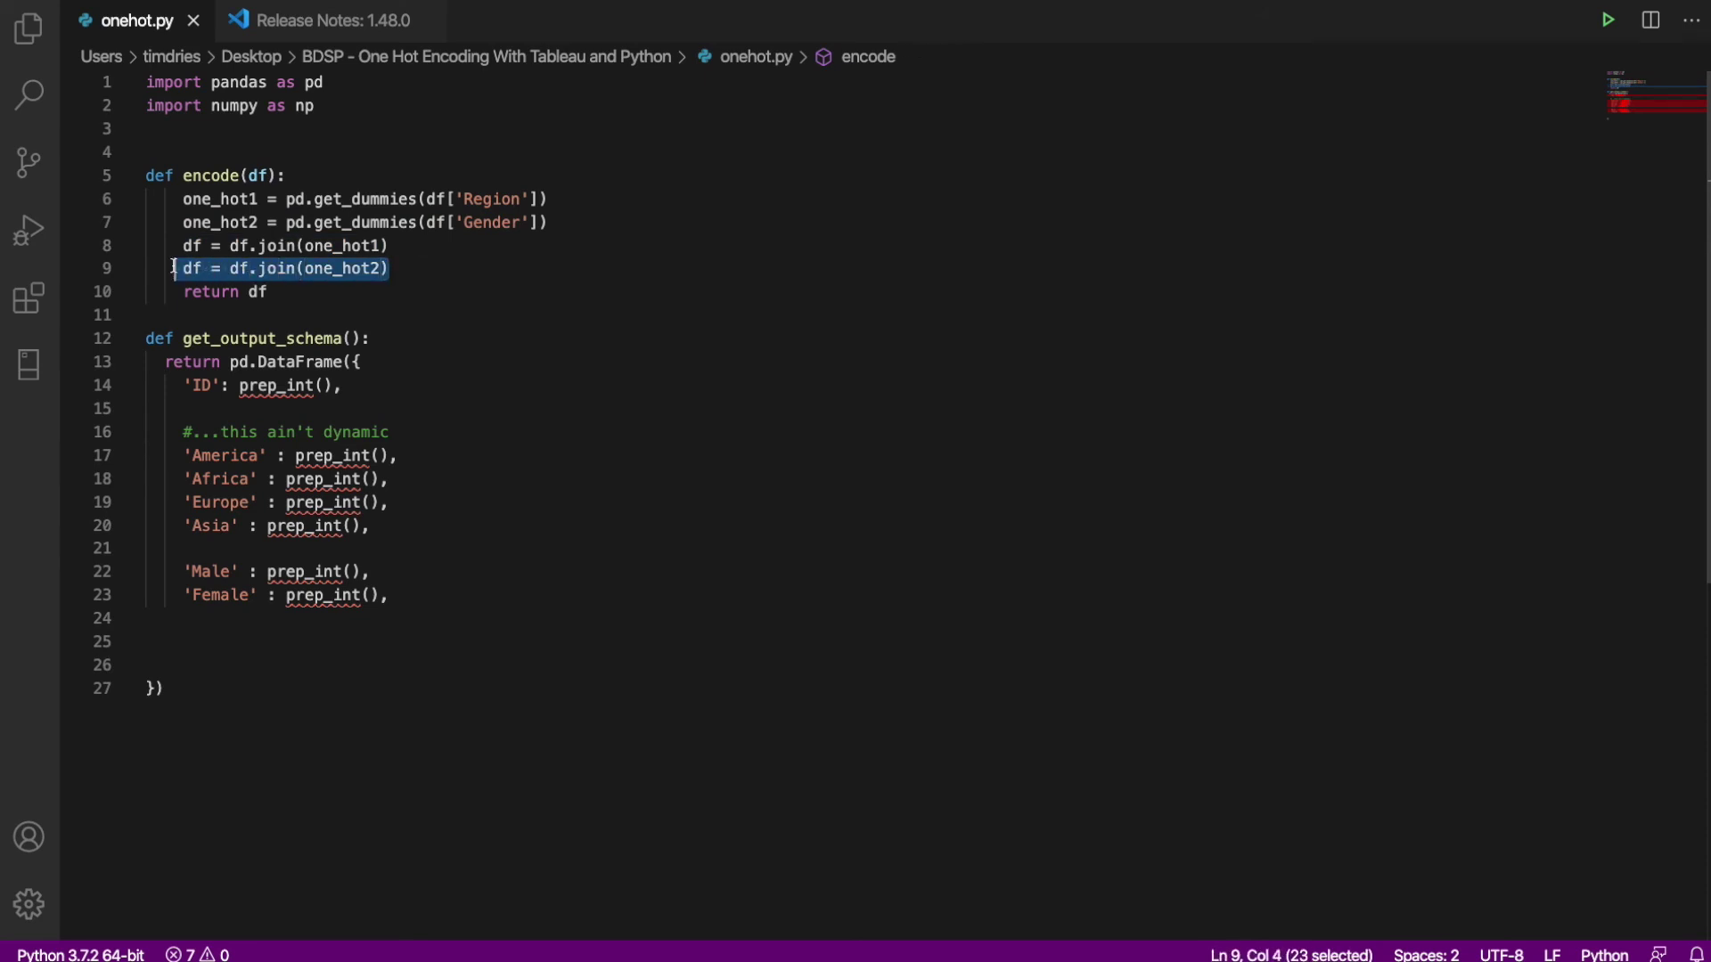
{"action": "left_click", "coordinate": [186, 312]}
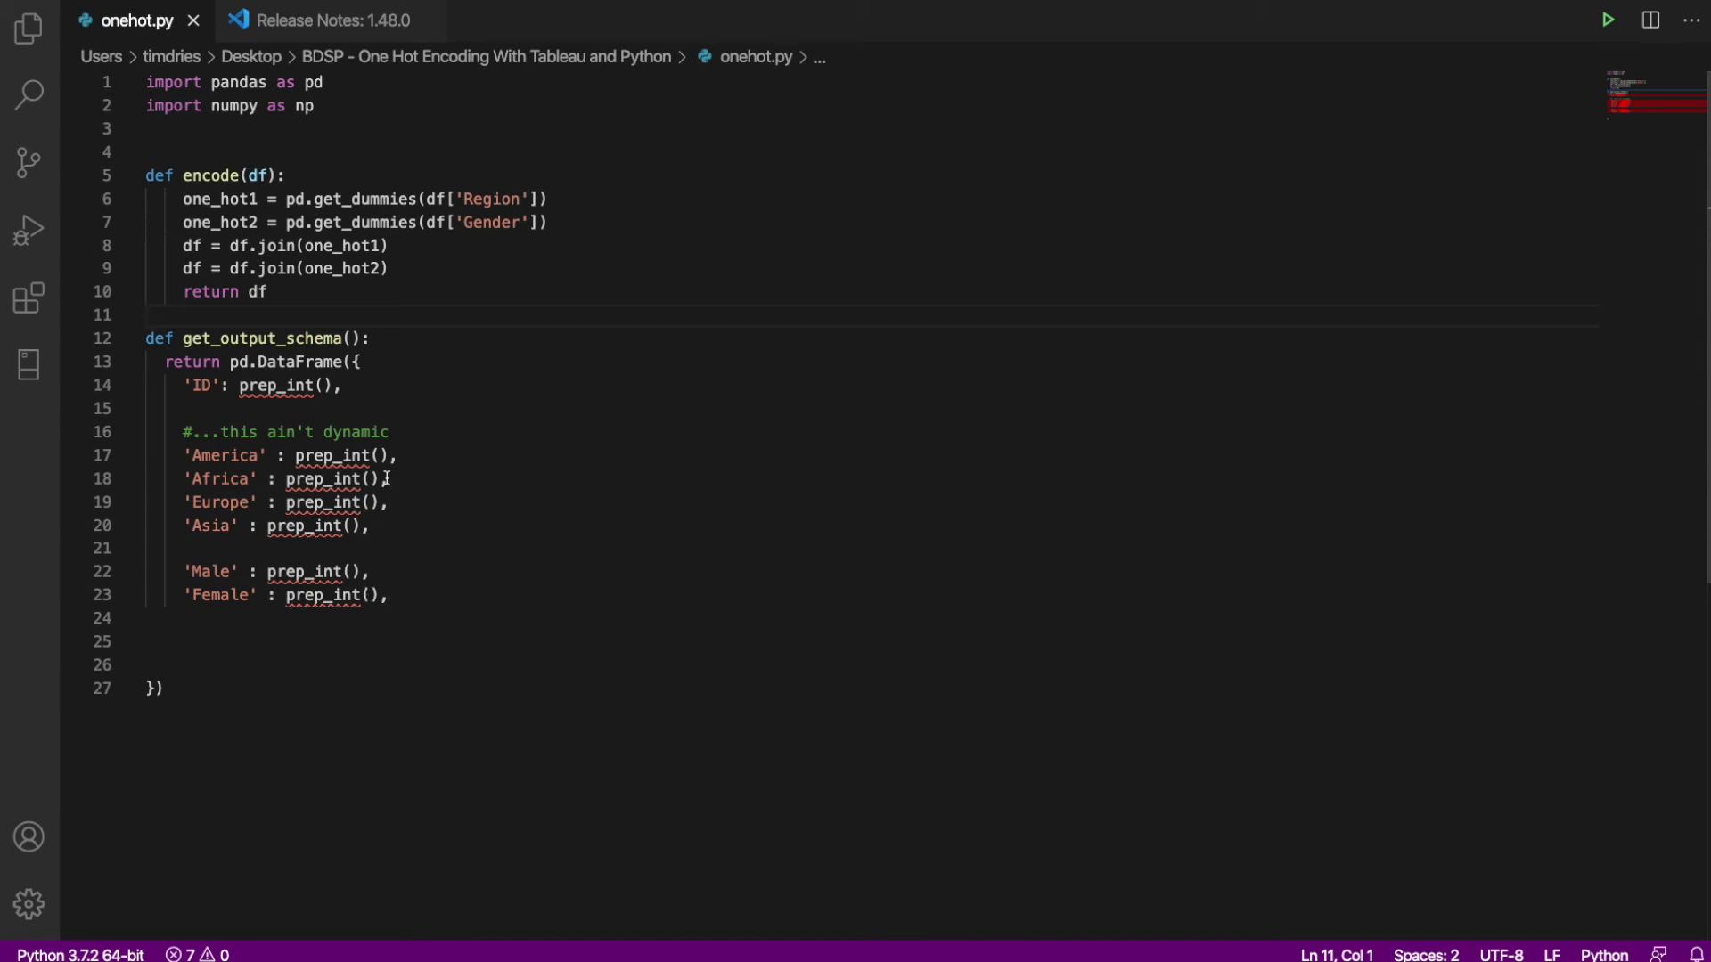
- Add a blank line in get_output_schema and highlight the ID, comment and region entries
{"action": "left_click", "coordinate": [312, 406]}
{"action": "key", "text": "Return"}
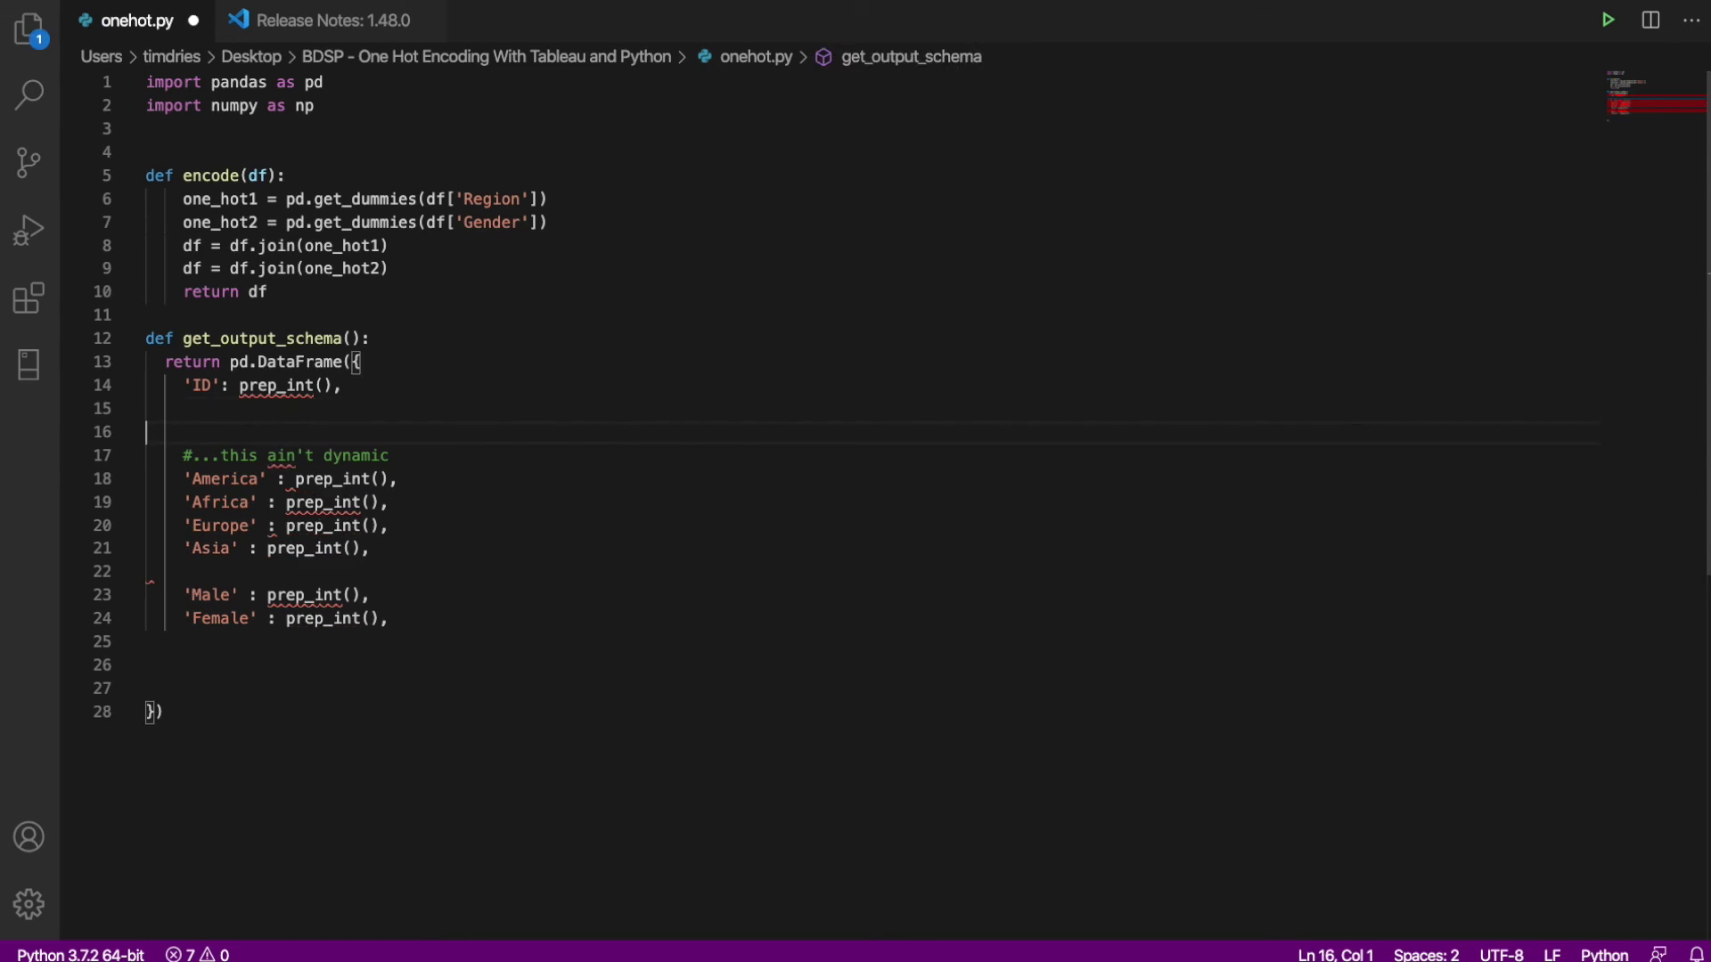
{"action": "left_click_drag", "start_coordinate": [182, 389], "coordinate": [230, 387]}
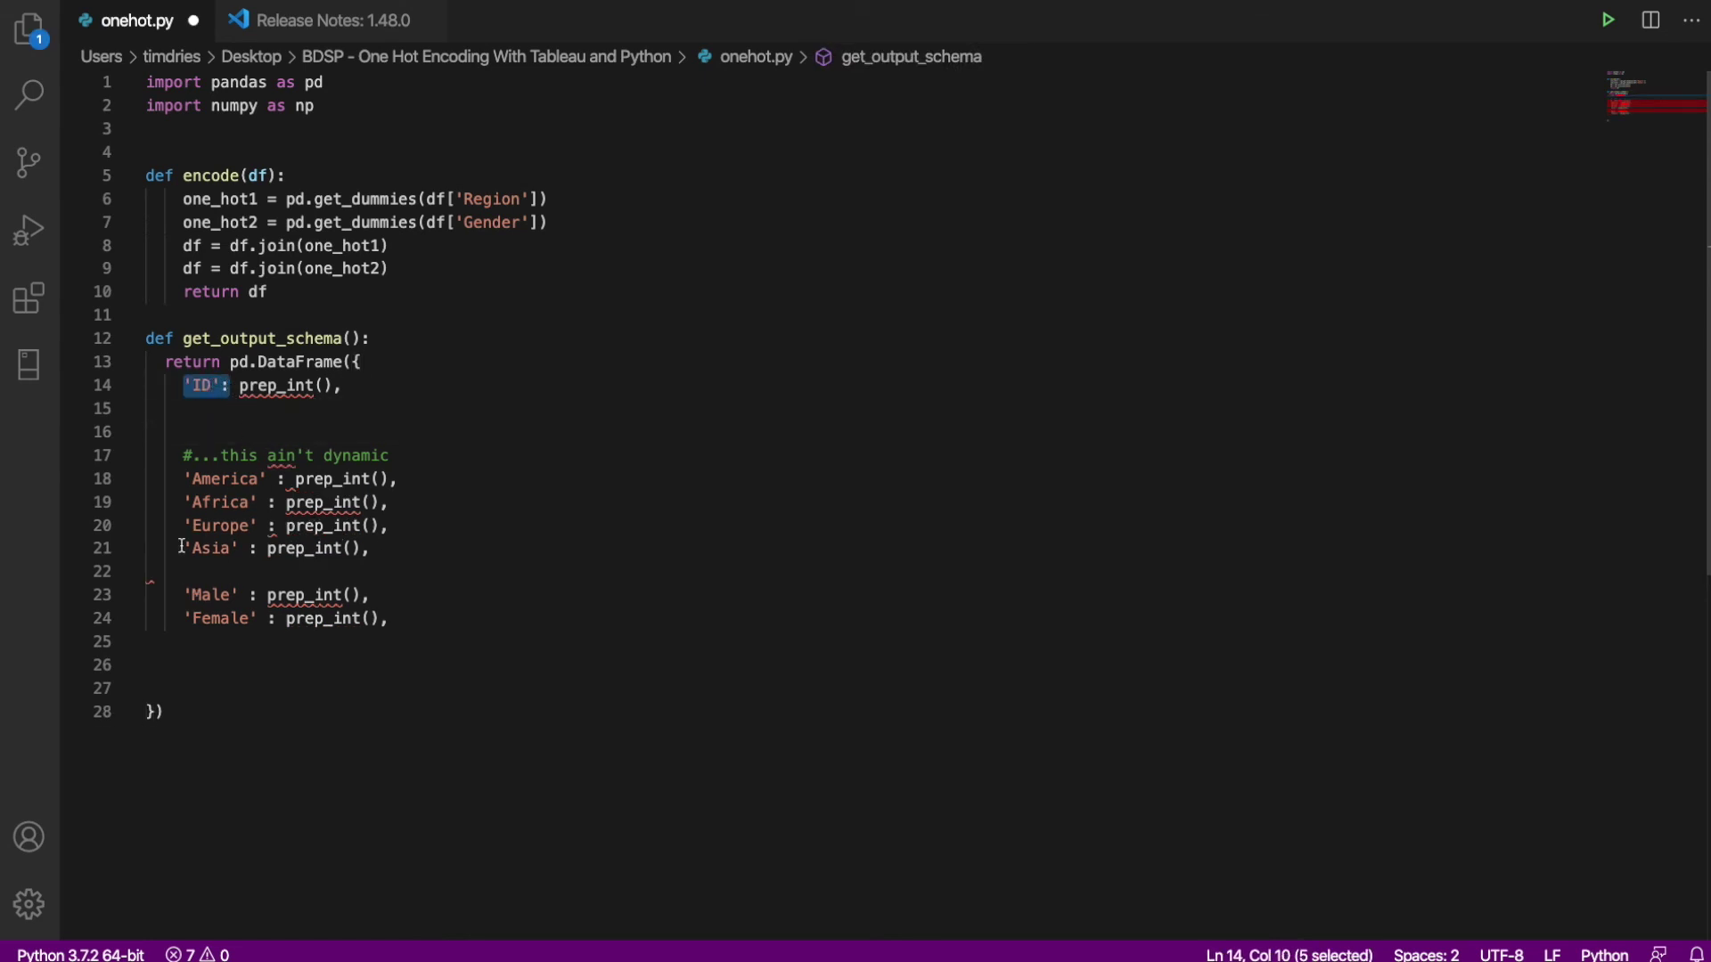
{"action": "left_click_drag", "start_coordinate": [402, 455], "coordinate": [175, 456]}
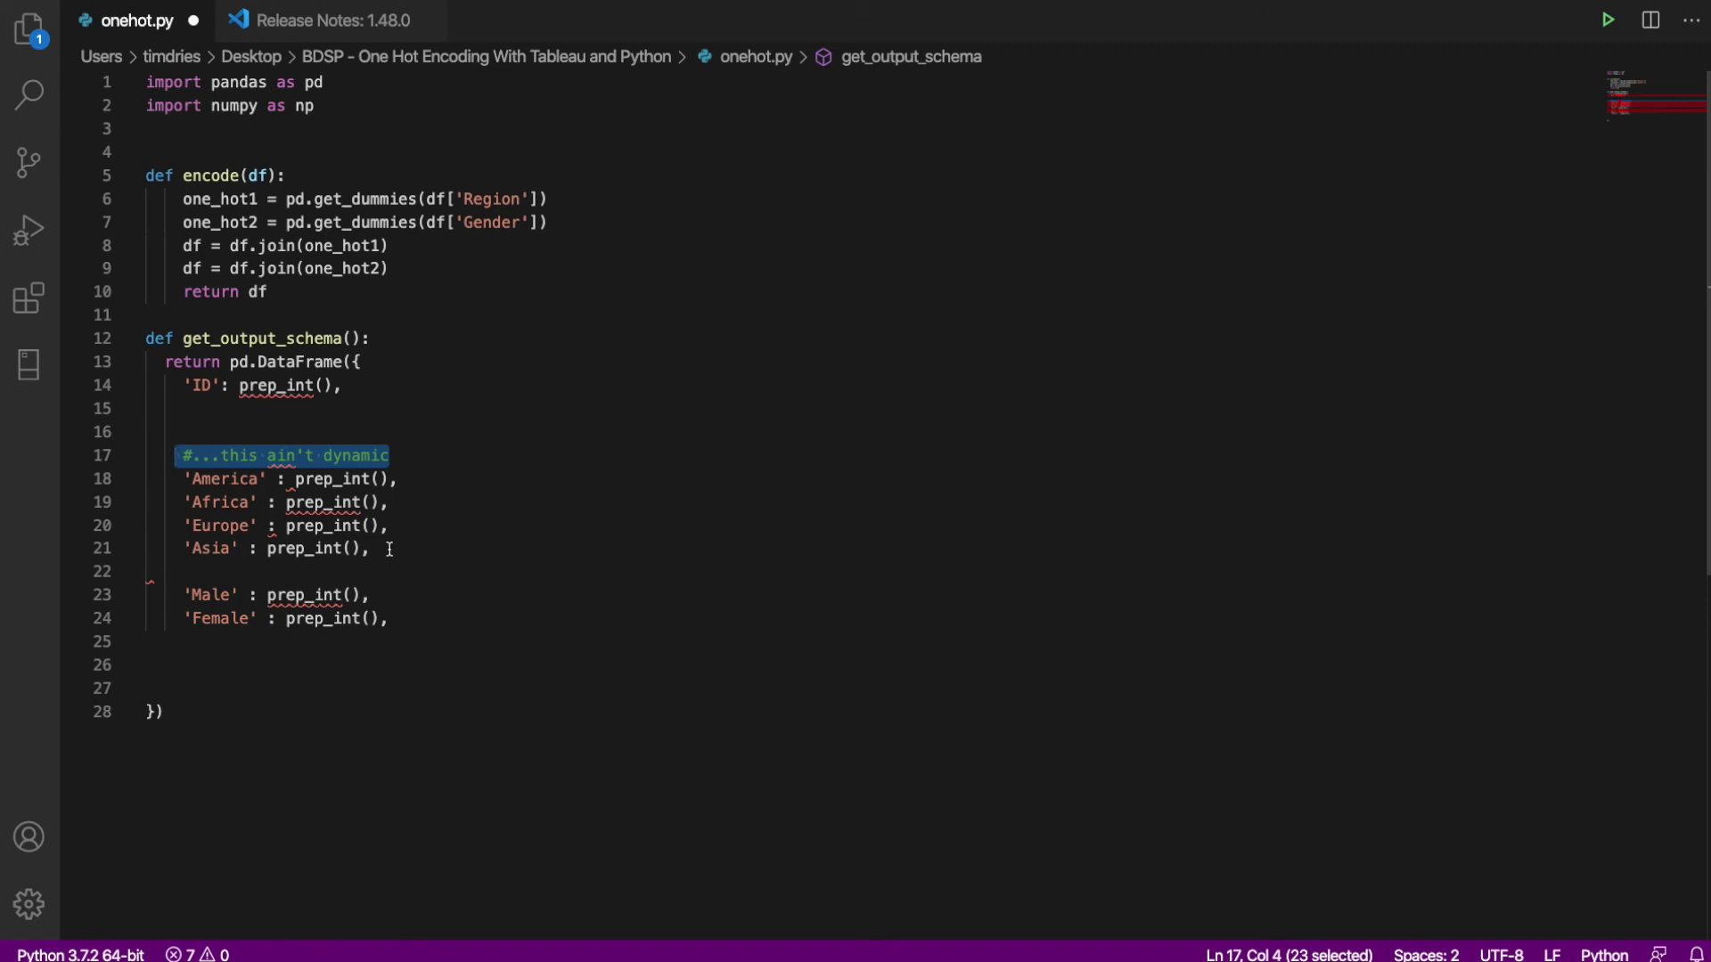
{"action": "left_click_drag", "start_coordinate": [390, 550], "coordinate": [161, 480]}
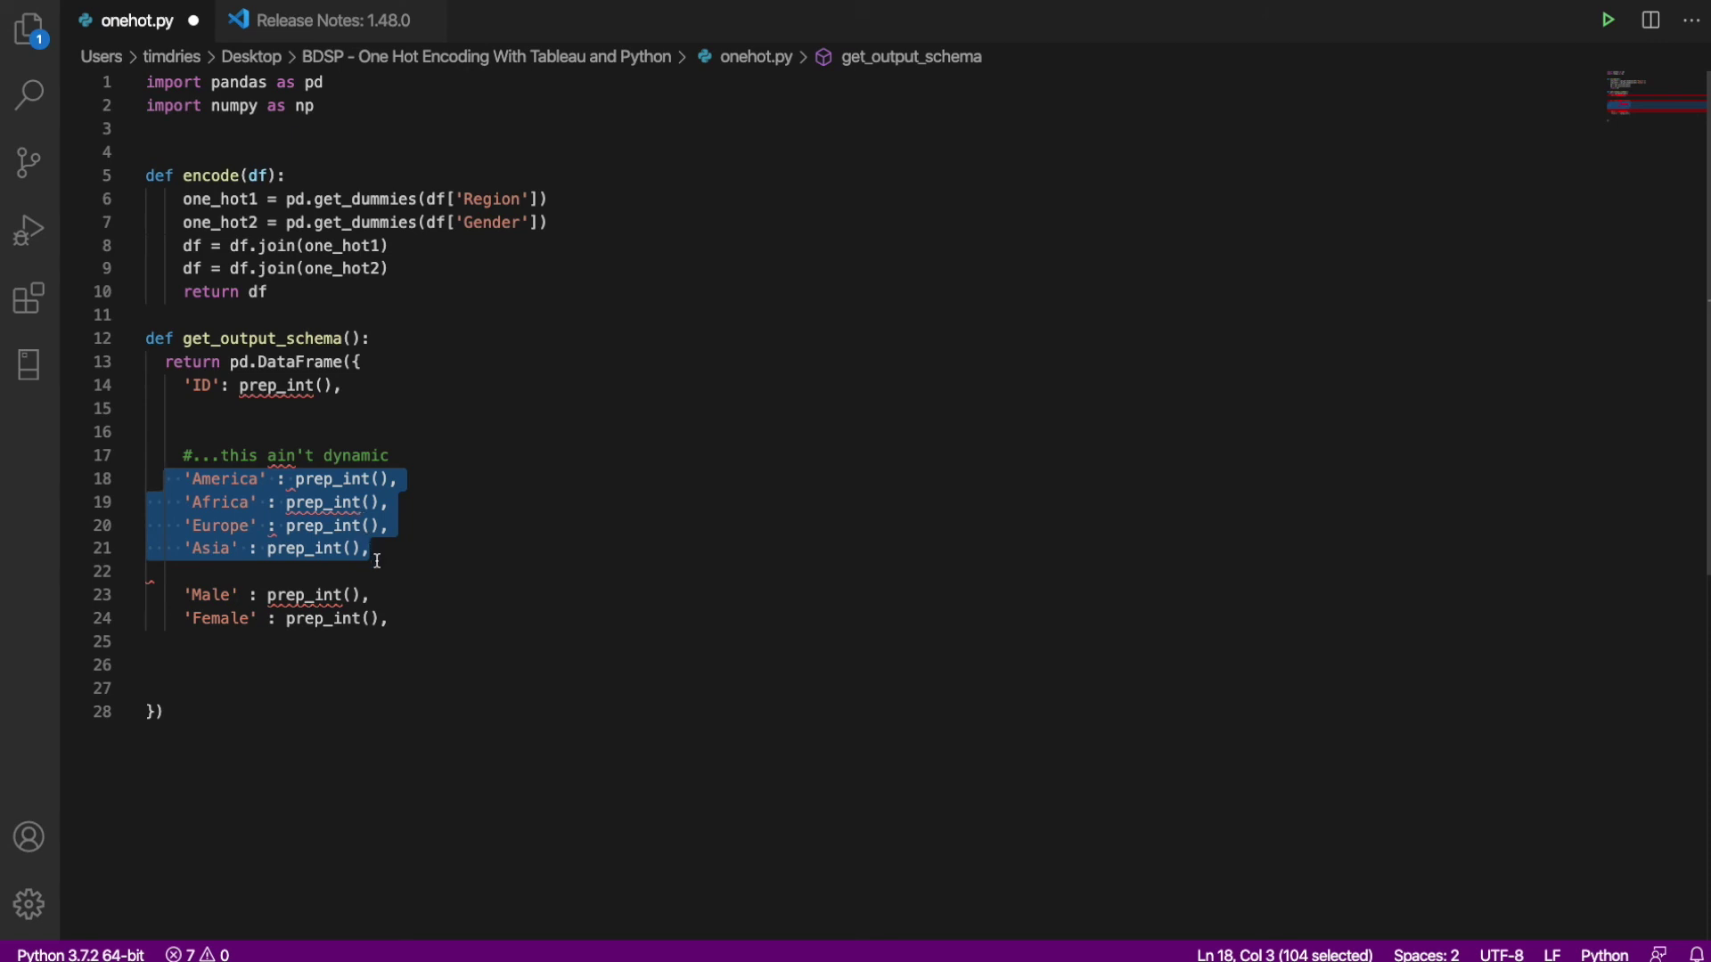
{"action": "left_click_drag", "start_coordinate": [374, 554], "coordinate": [114, 483]}
{"action": "left_click_drag", "start_coordinate": [183, 339], "coordinate": [361, 340]}
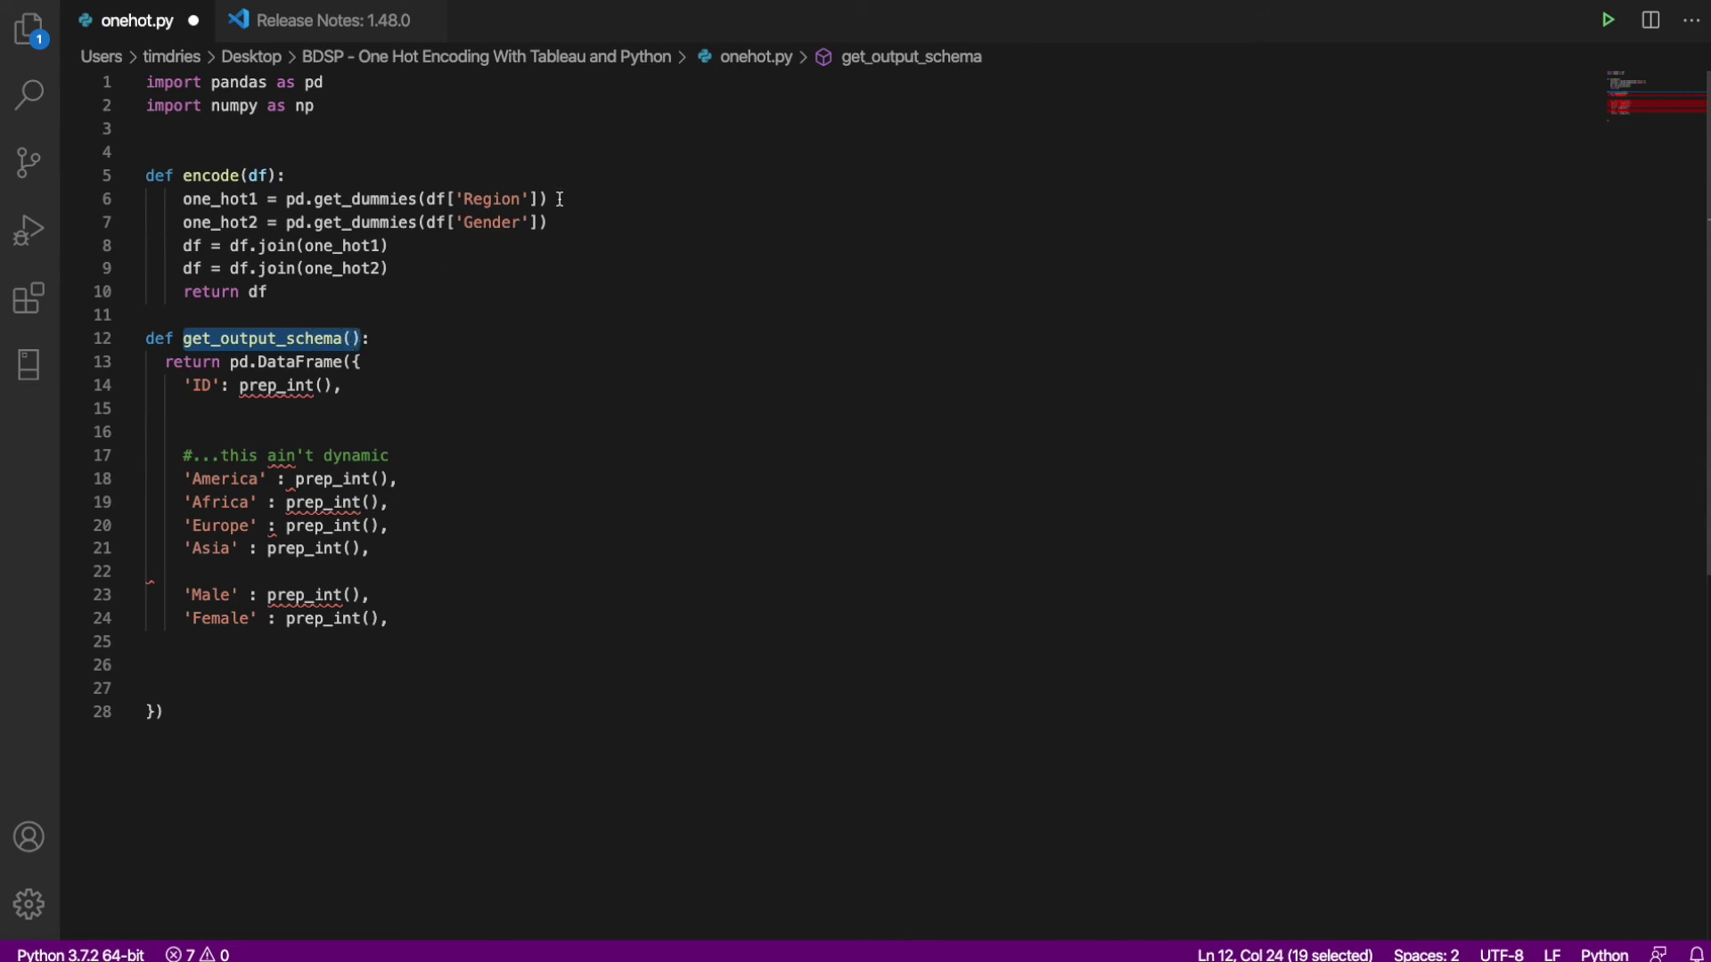
- Highlight Gender and the Male and Female schema entries, then return to Tableau Prep
{"action": "left_click_drag", "start_coordinate": [529, 222], "coordinate": [462, 220]}
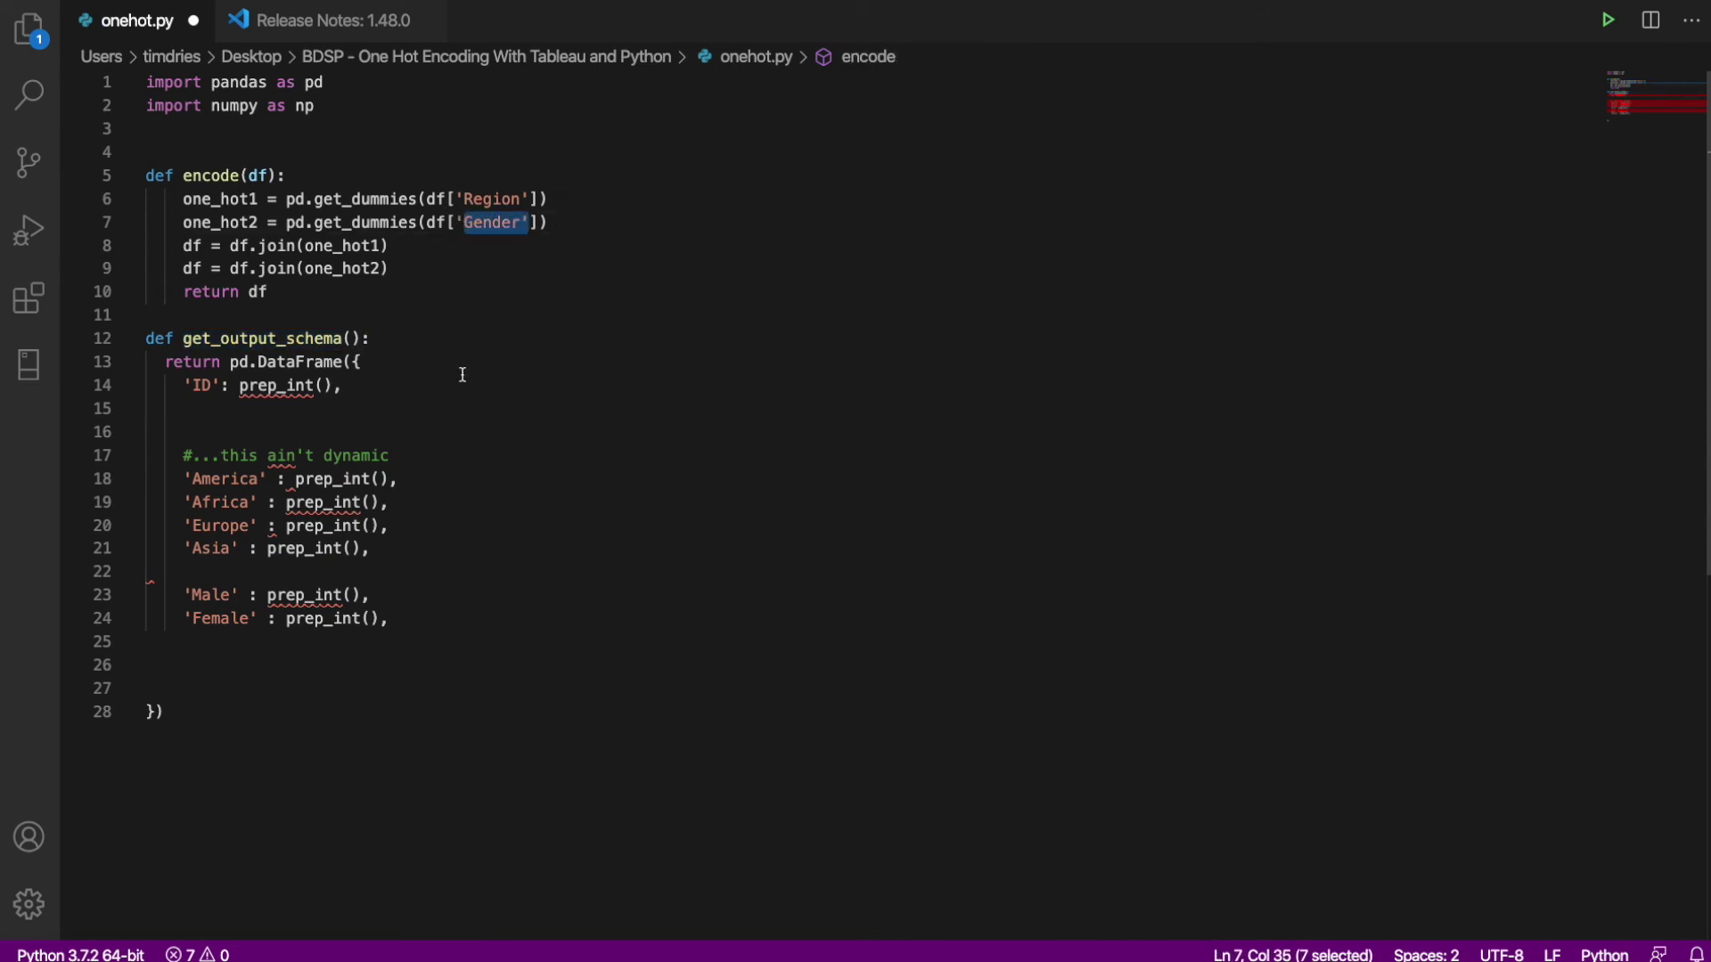
{"action": "left_click", "coordinate": [190, 594]}
{"action": "left_click_drag", "start_coordinate": [190, 594], "coordinate": [250, 618]}
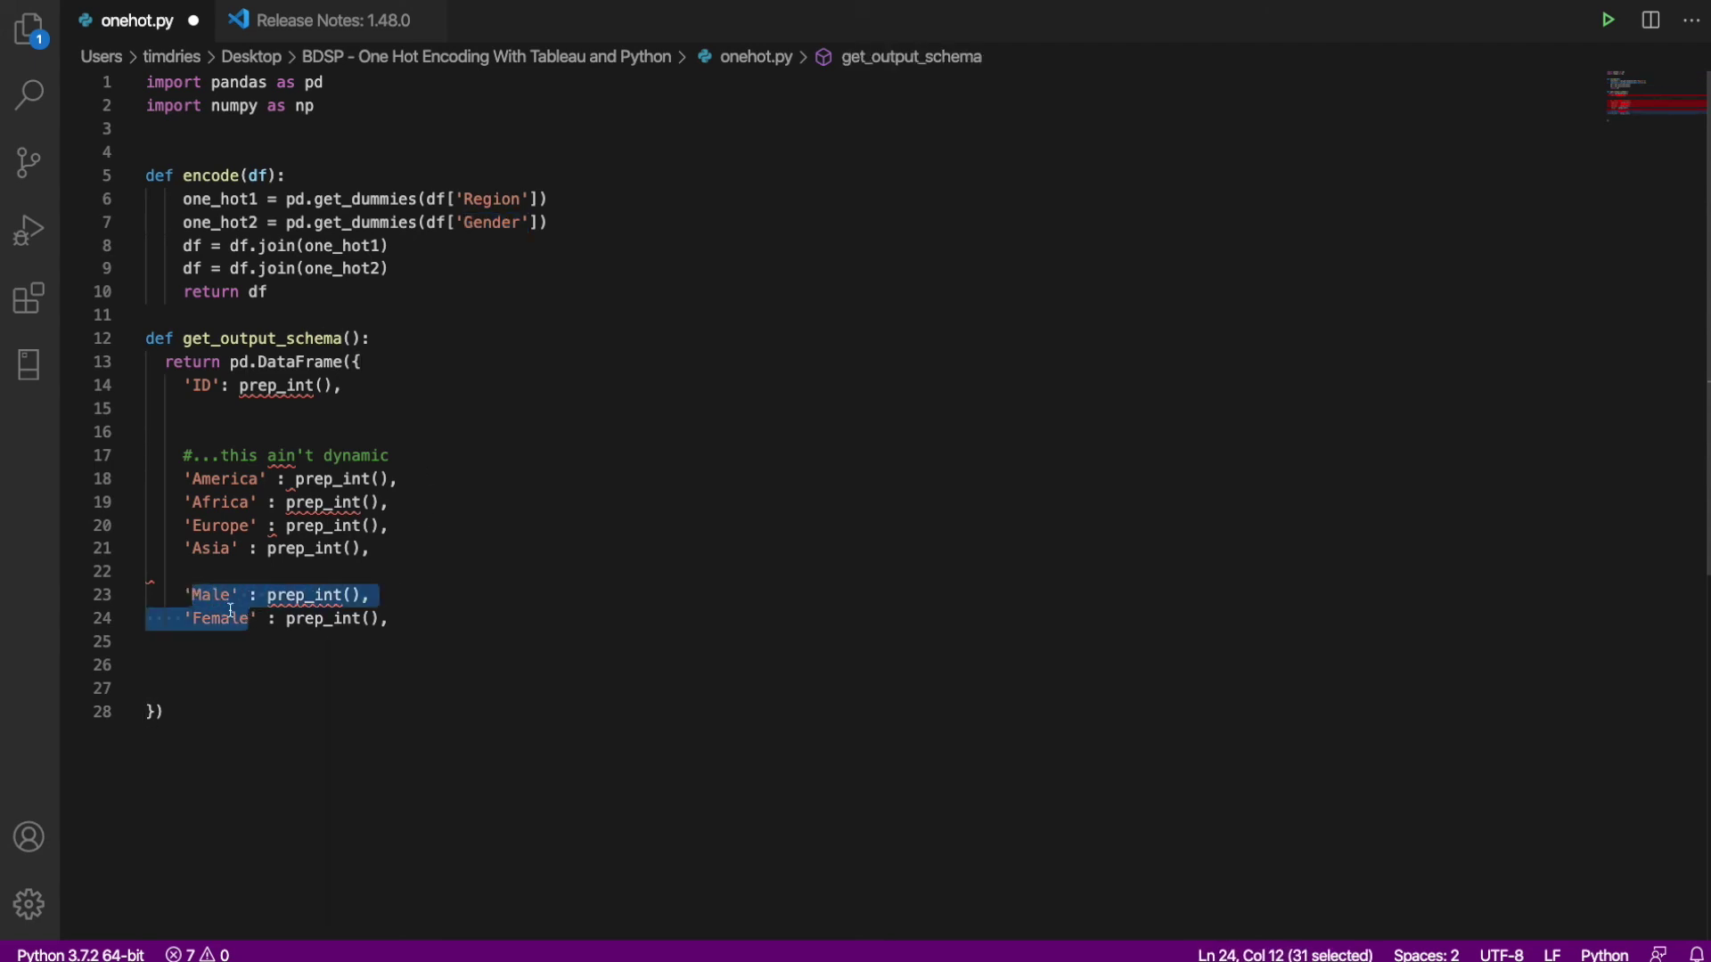
{"action": "left_click_drag", "start_coordinate": [393, 619], "coordinate": [147, 585]}
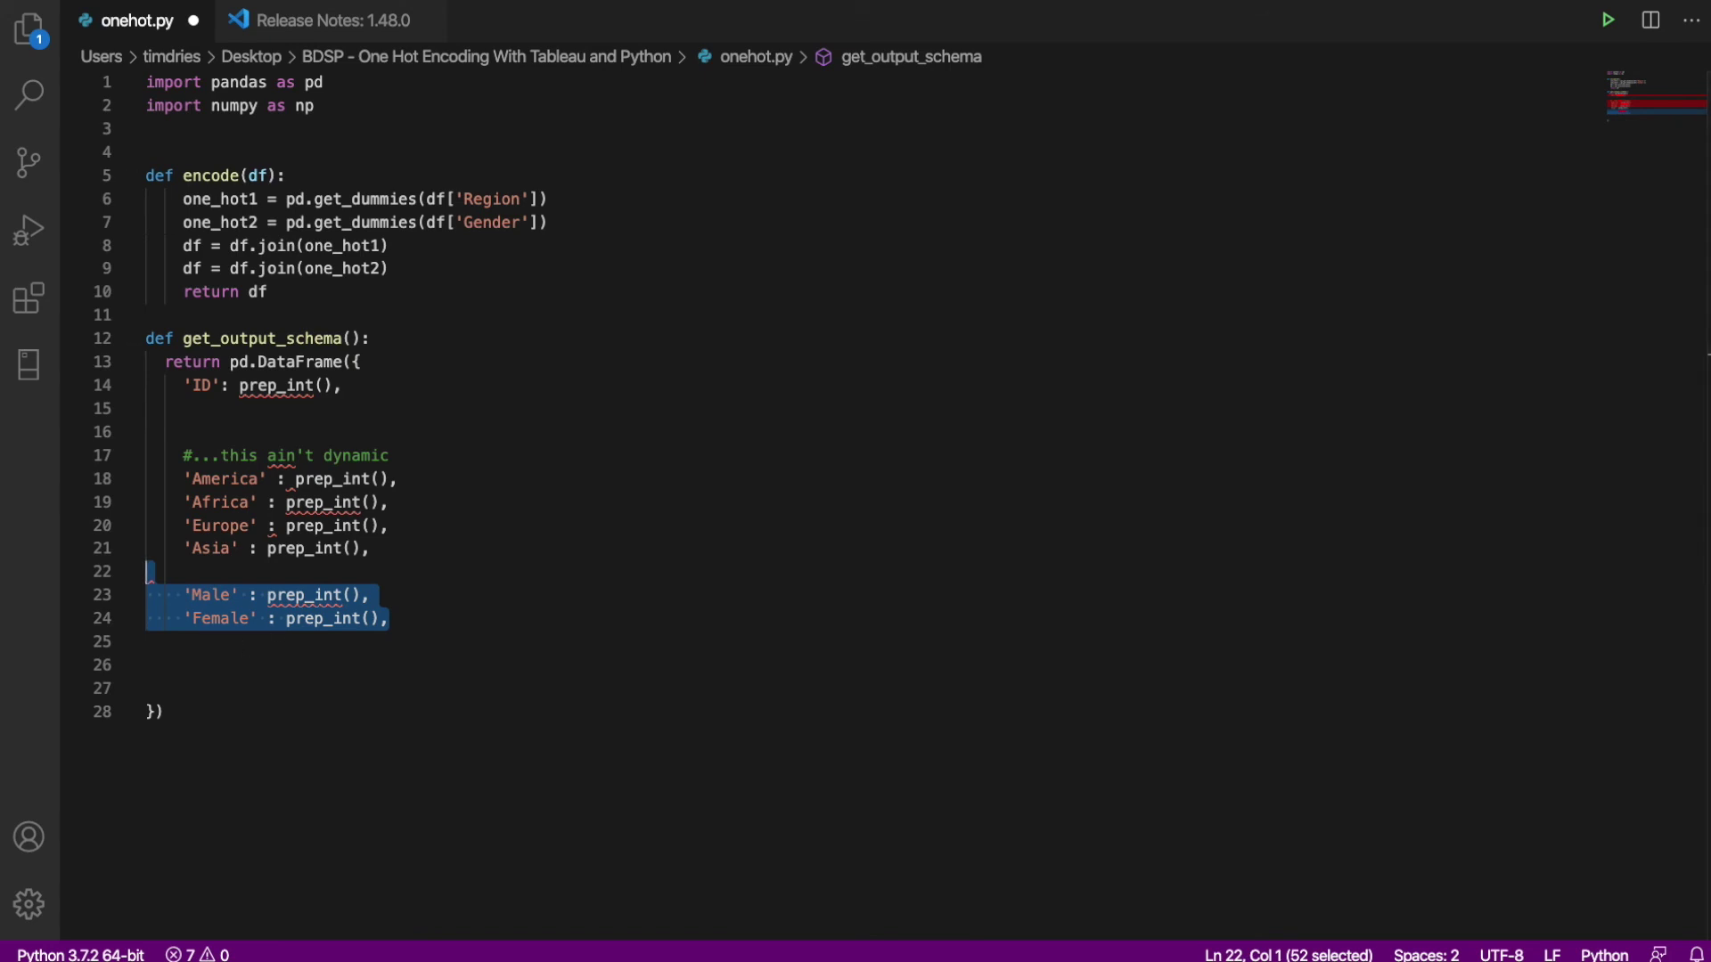
{"action": "key", "text": "super+Tab"}
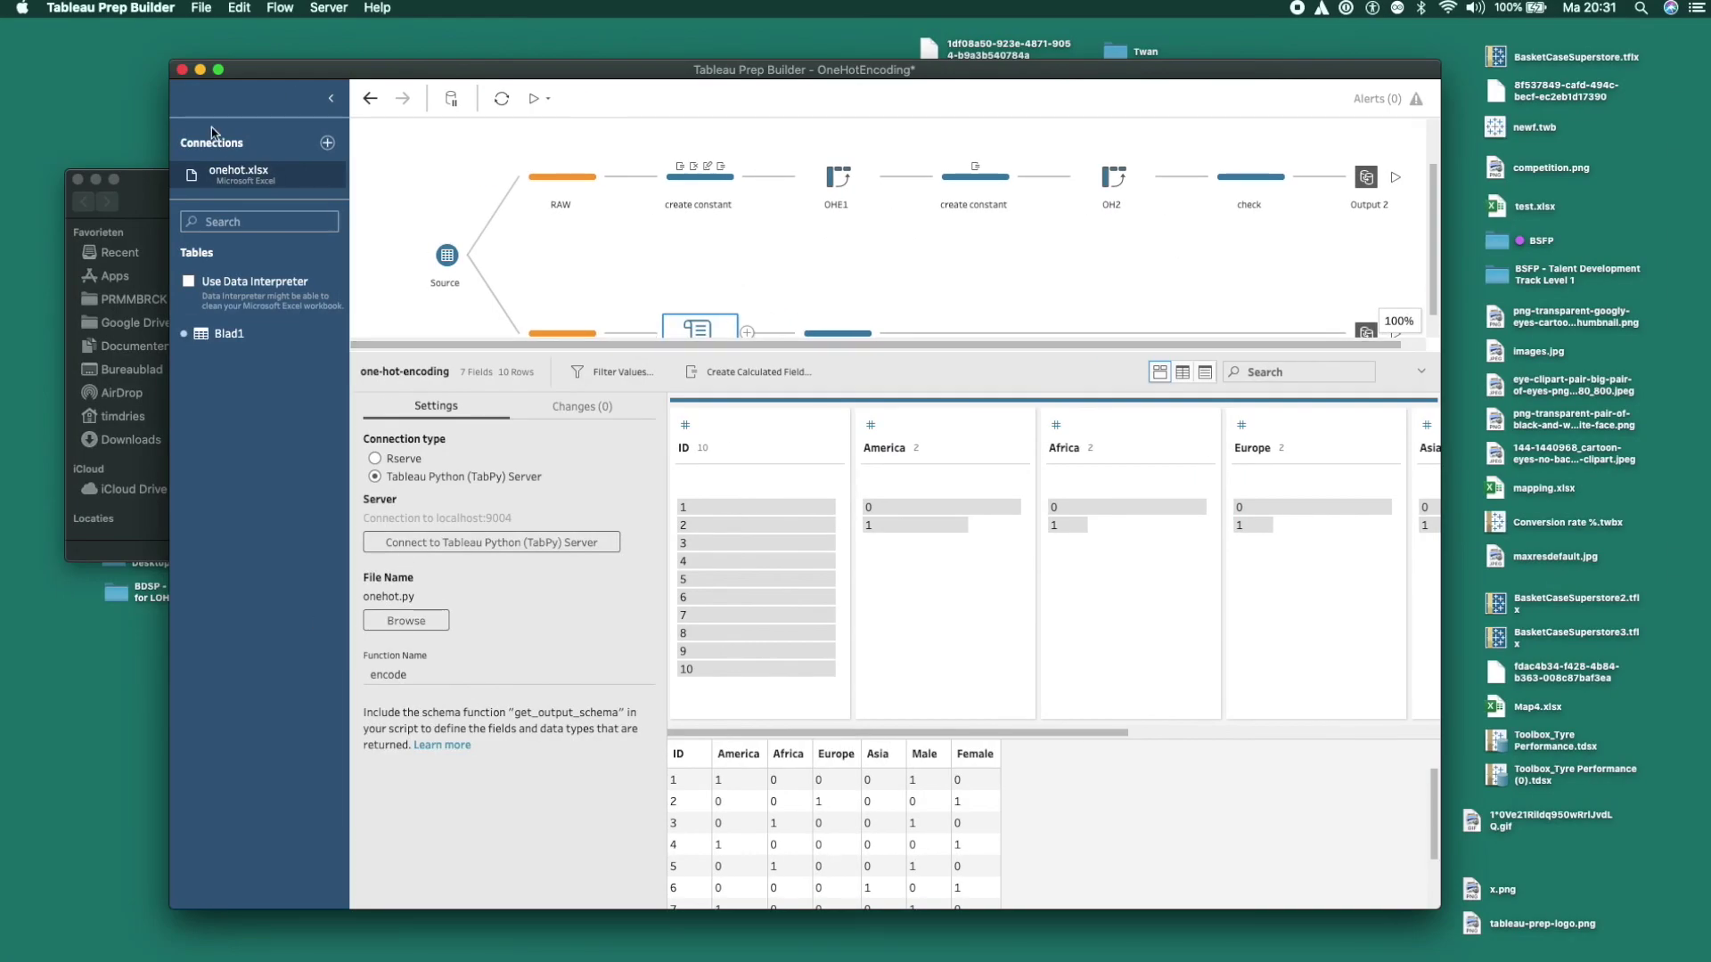
- Maximize Tableau Prep and view the check step's 7 fields and 10 rows of 0/1 values
{"action": "left_click", "coordinate": [220, 71]}
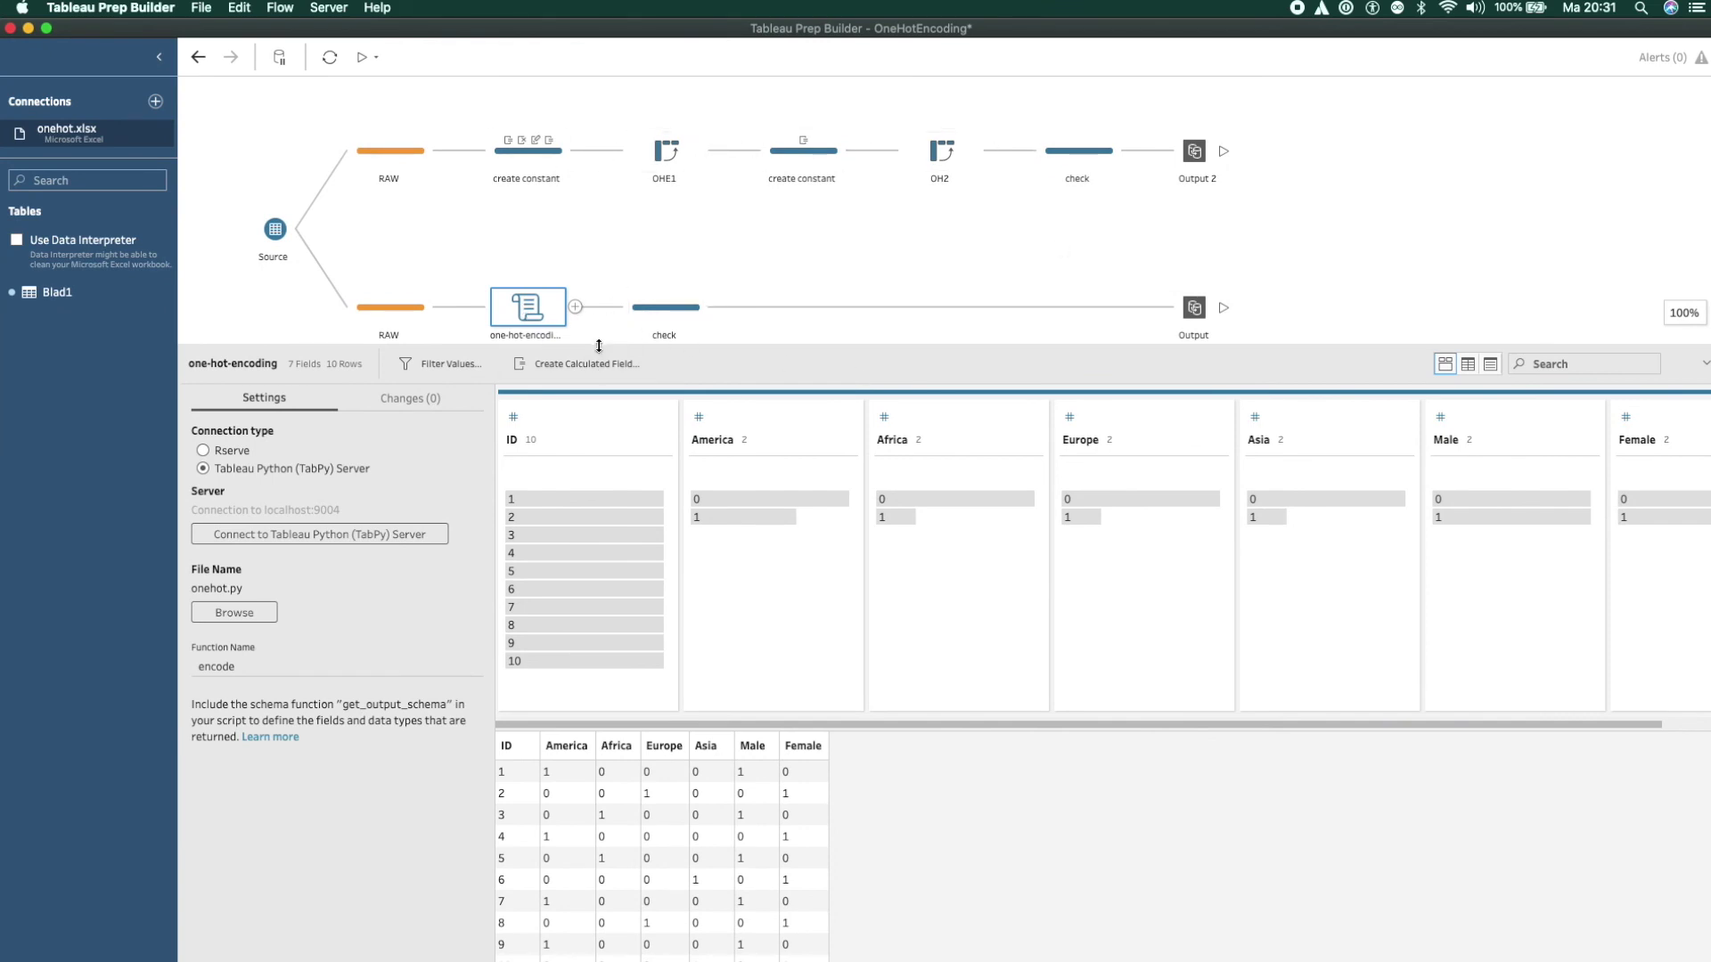
{"action": "left_click_drag", "start_coordinate": [598, 345], "coordinate": [614, 420]}
{"action": "left_click", "coordinate": [672, 356]}
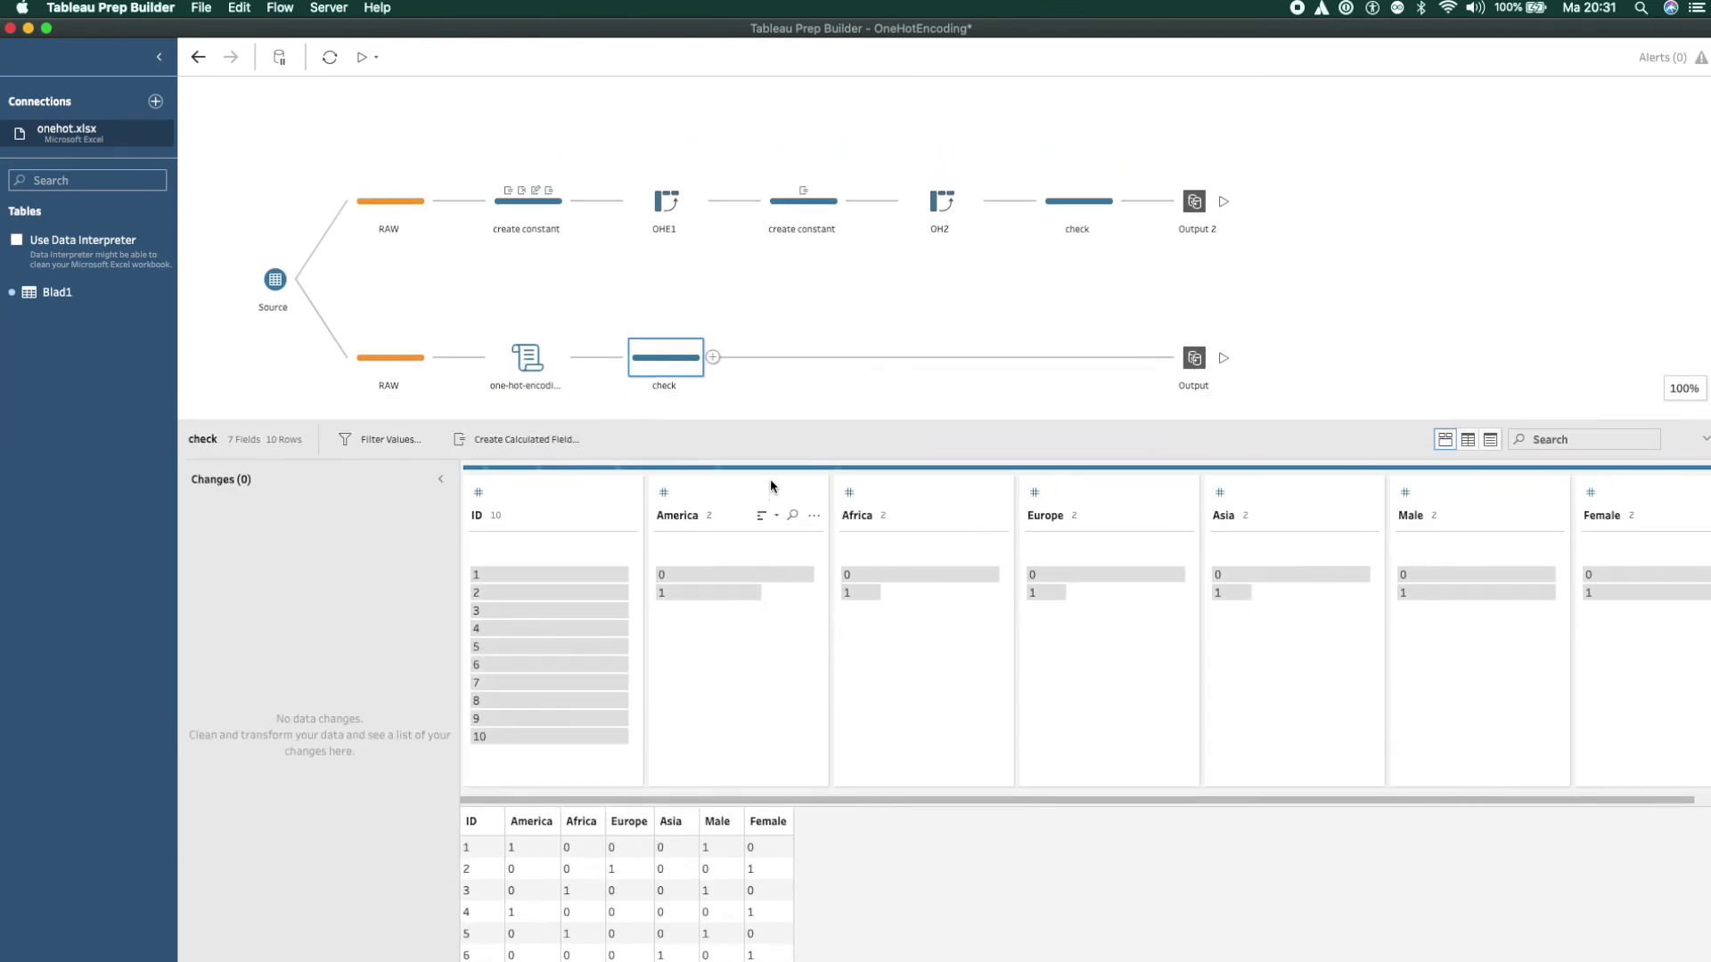
{"action": "left_click_drag", "start_coordinate": [751, 420], "coordinate": [748, 242]}
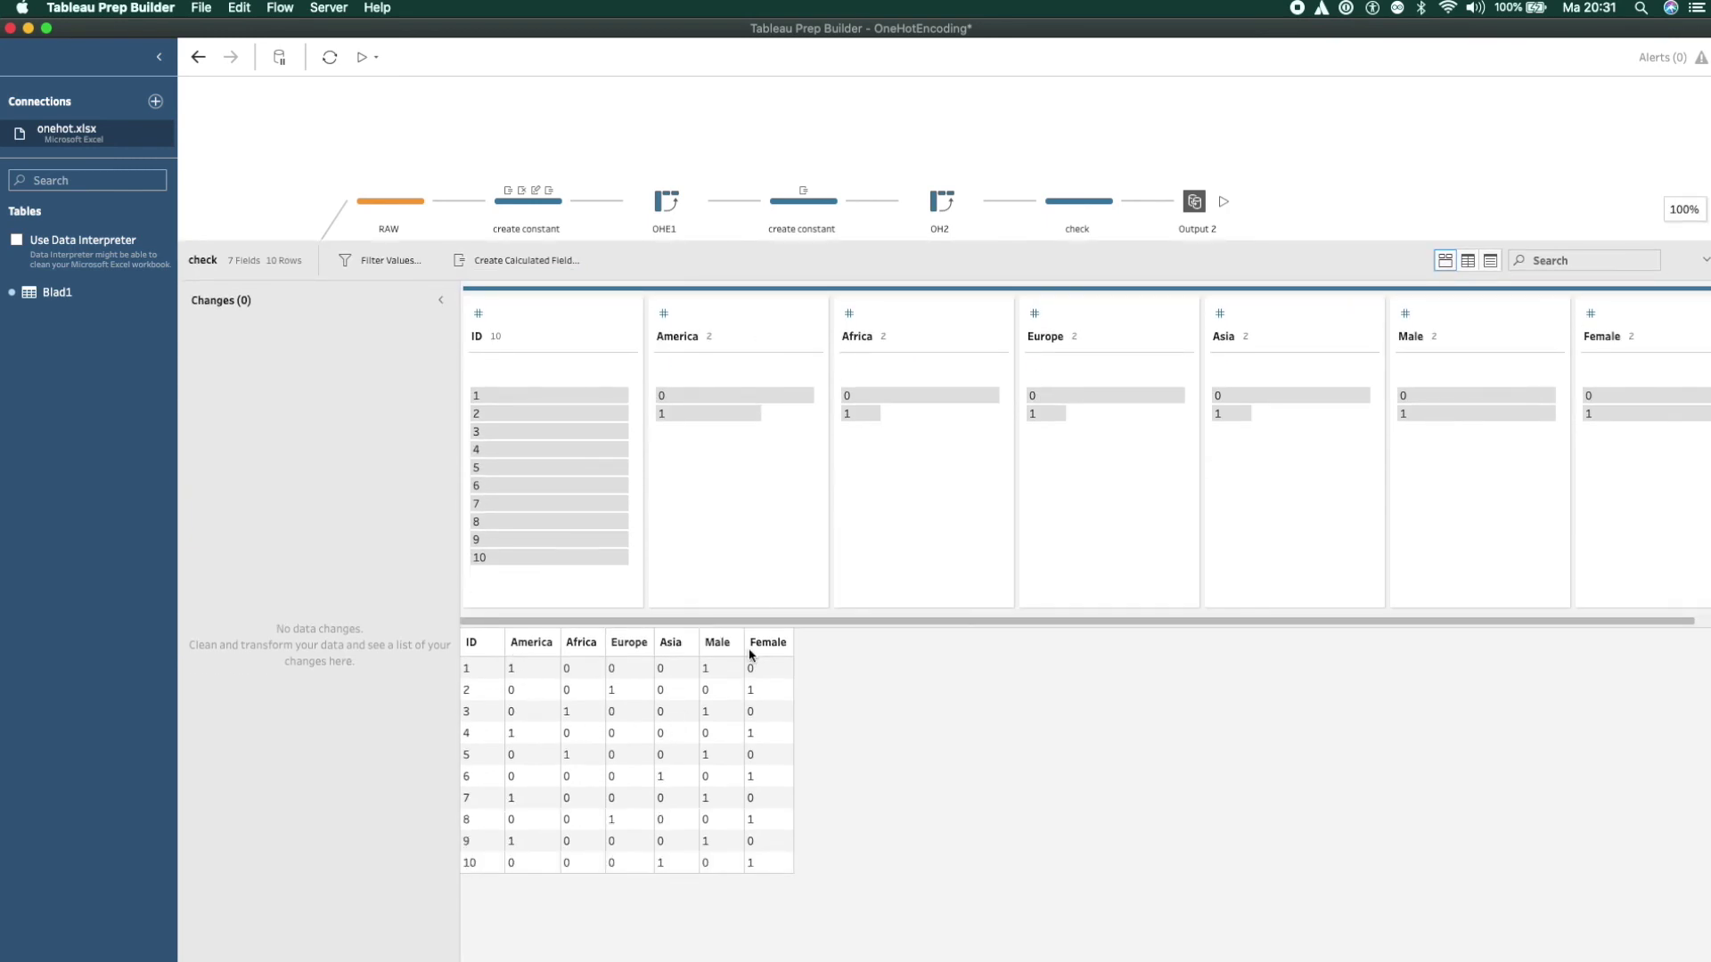